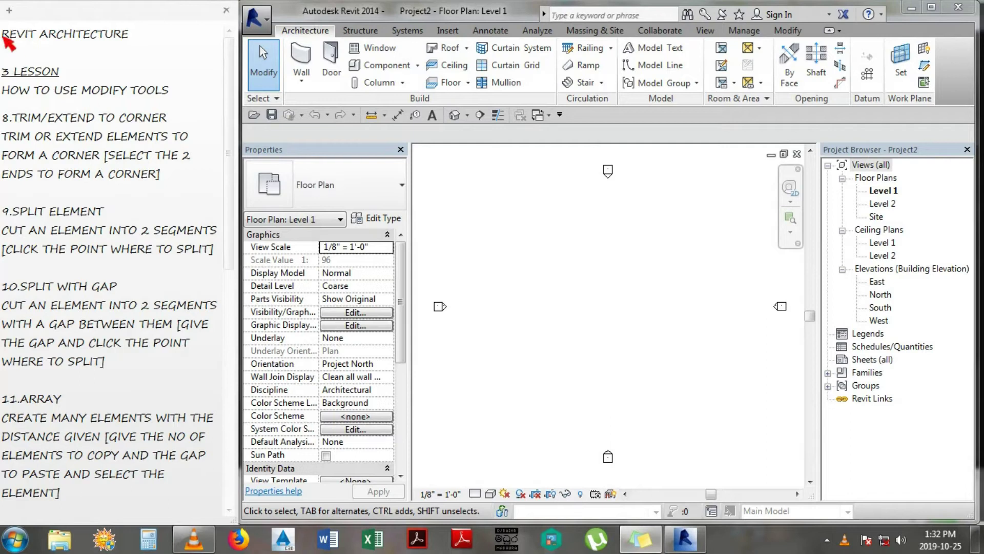
# Step: Review the lesson notes on Modify tools and the Trim/Extend to Corner heading
pyautogui.moveTo(2, 34); pyautogui.dragTo(135, 45)
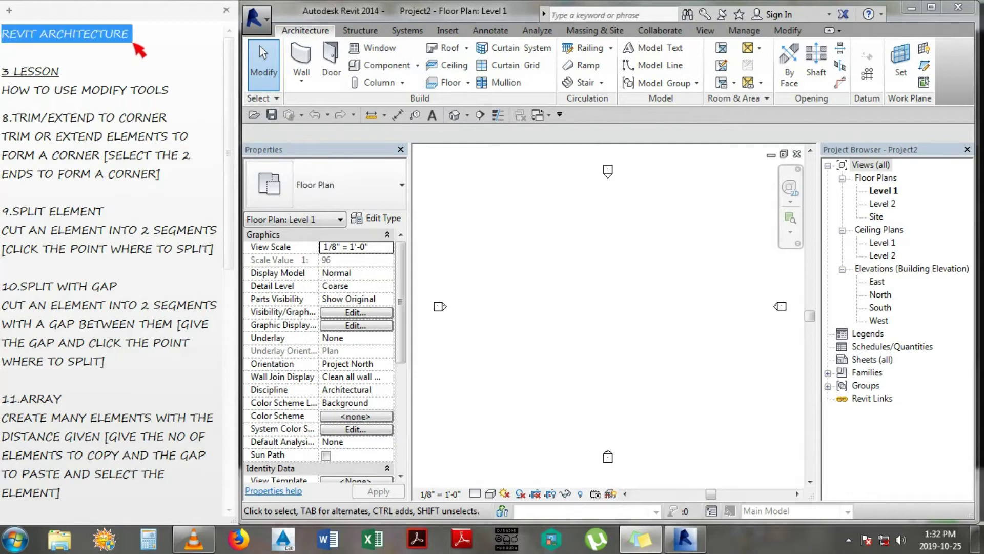
pyautogui.moveTo(3, 75); pyautogui.dragTo(65, 75)
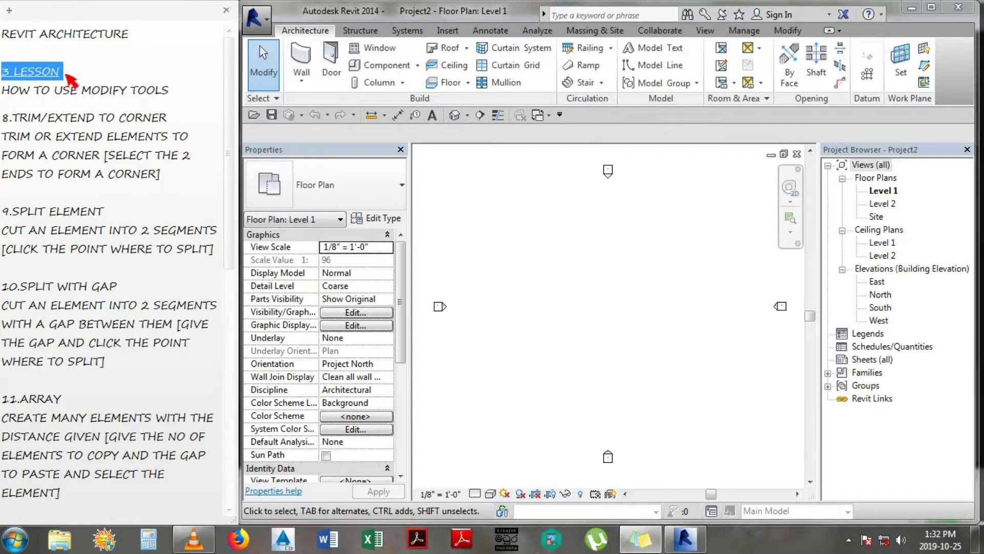
pyautogui.moveTo(3, 91); pyautogui.dragTo(174, 95)
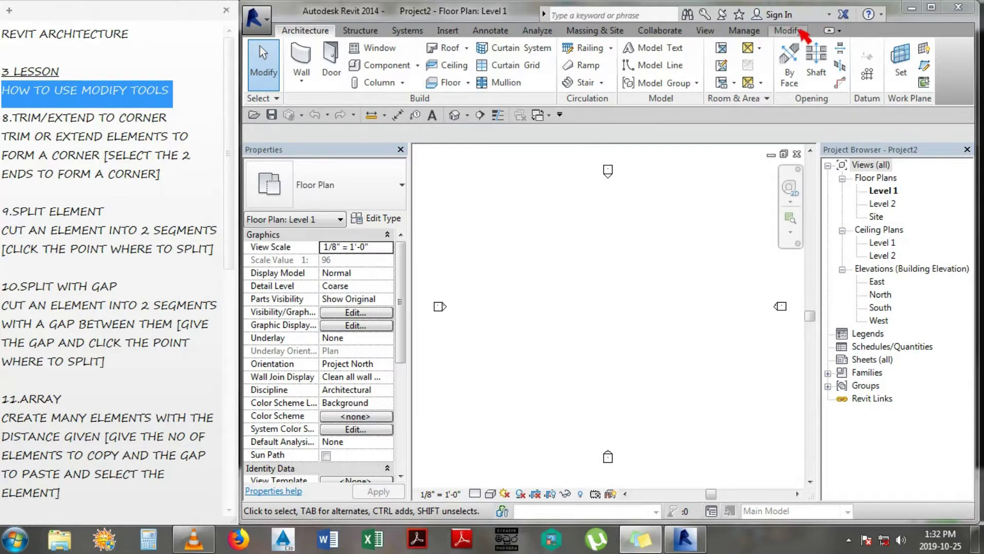
pyautogui.click(795, 32)
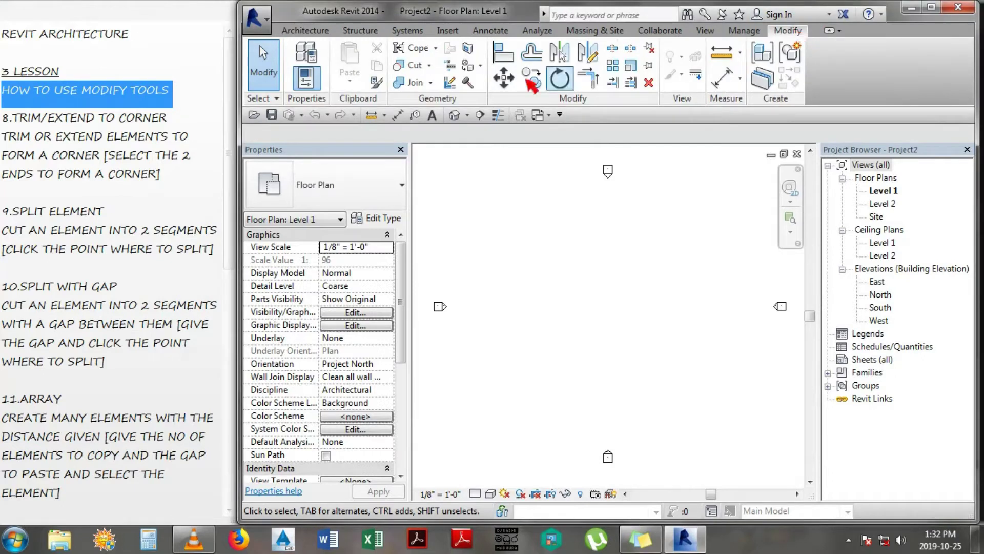
pyautogui.click(40, 125)
pyautogui.moveTo(14, 121); pyautogui.dragTo(167, 121)
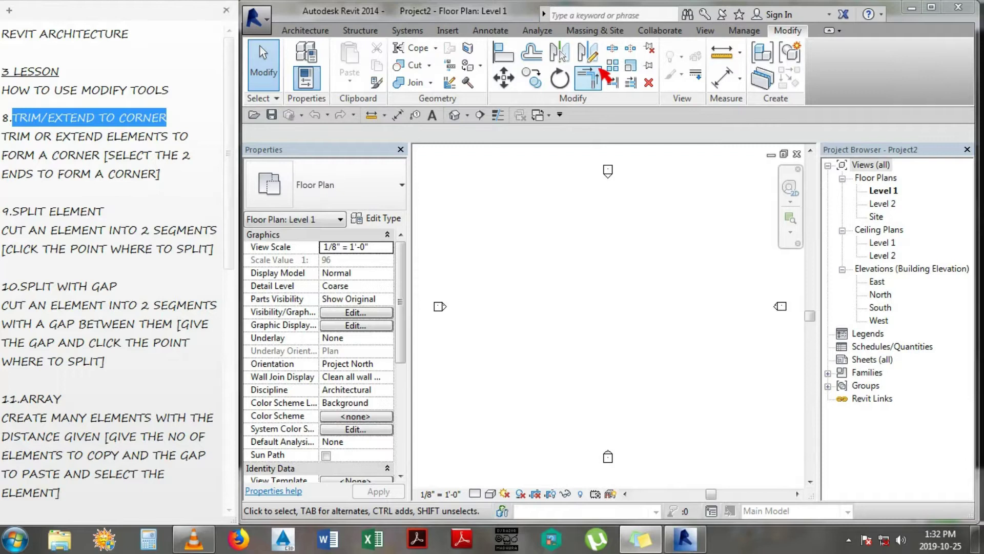
pyautogui.click(517, 20)
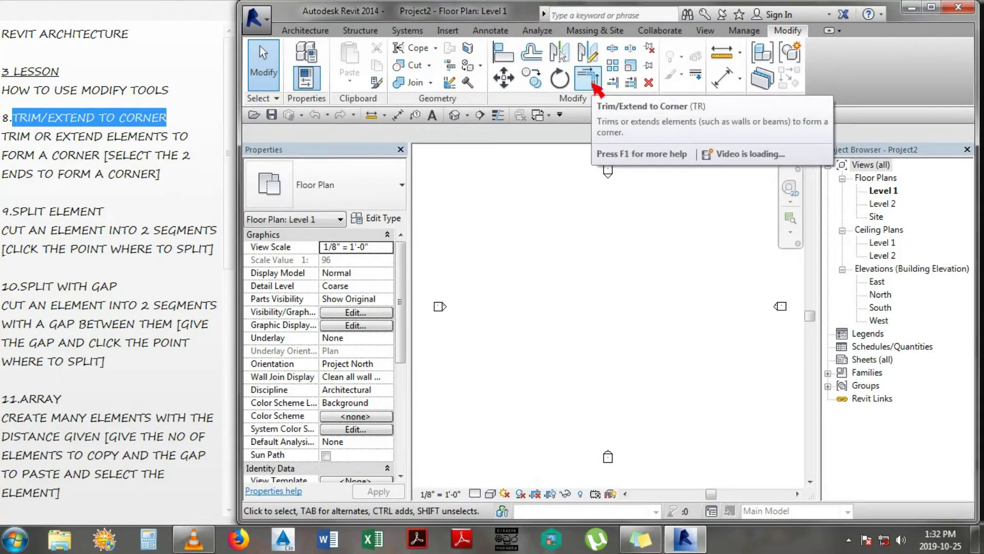
# Step: Draw a horizontal wall and a separate vertical wall below and right of it
pyautogui.click(305, 31)
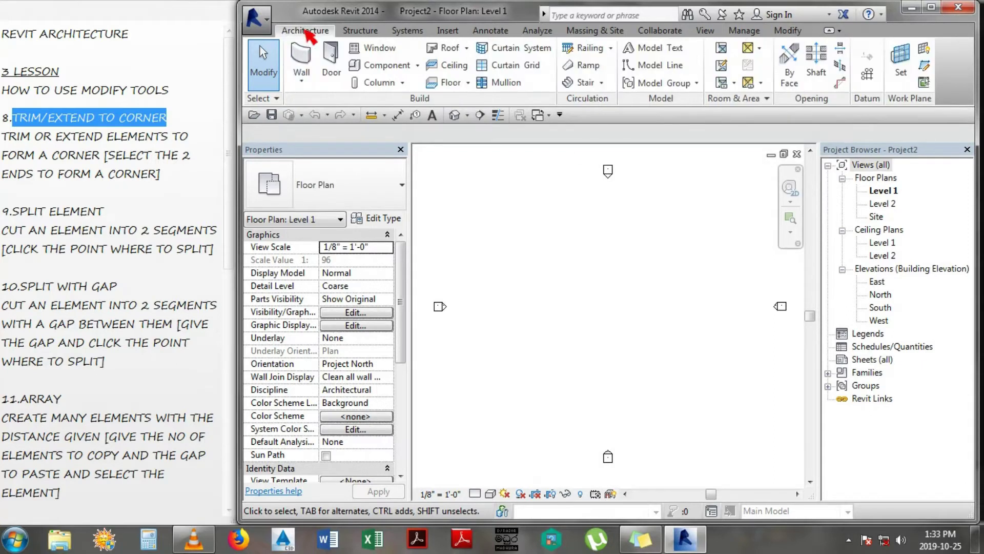
pyautogui.click(306, 62)
pyautogui.click(506, 242)
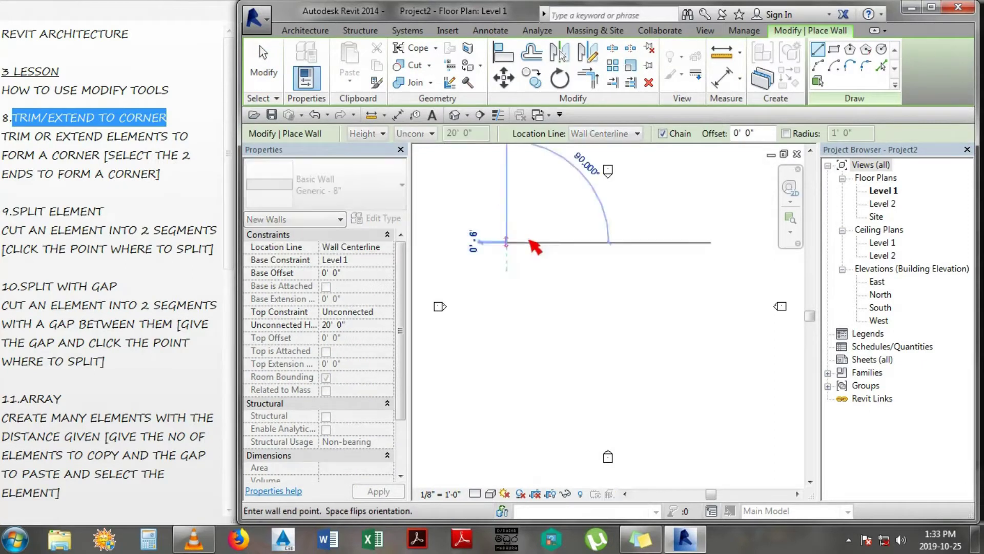
pyautogui.click(575, 242)
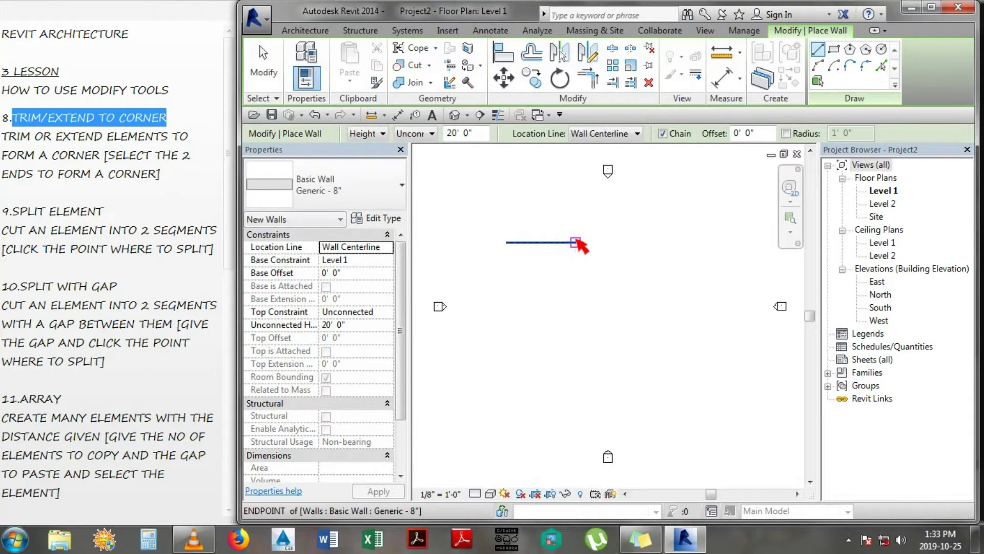
pyautogui.press('Escape')
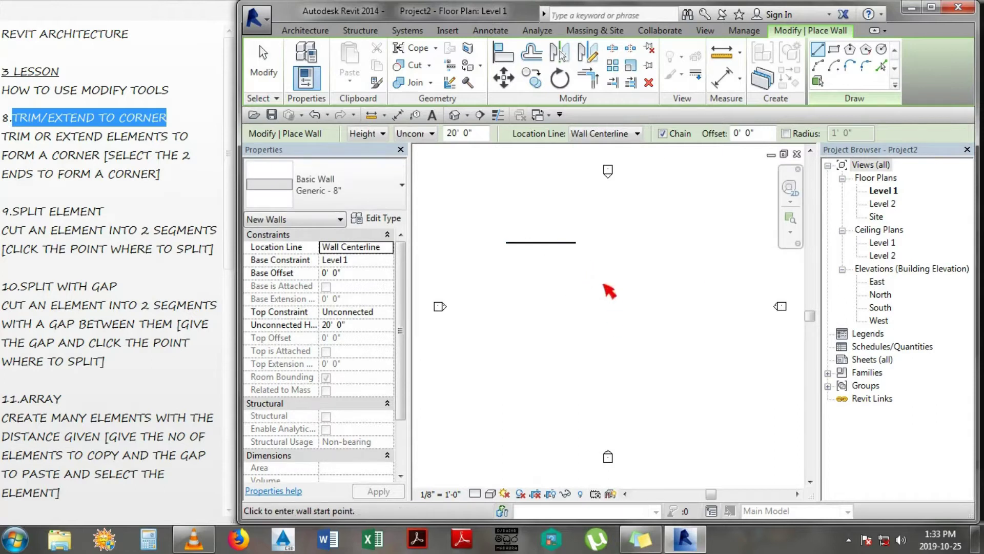
pyautogui.click(603, 282)
pyautogui.click(602, 346)
pyautogui.press('Escape')
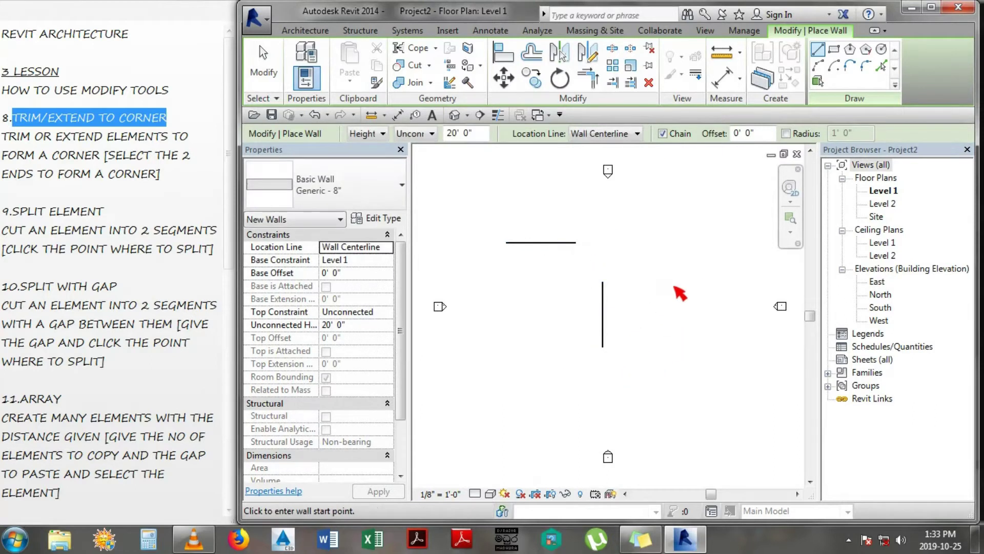
# Step: Draw a horizontal wall and a vertical wall crossing it to the right
pyautogui.click(685, 263)
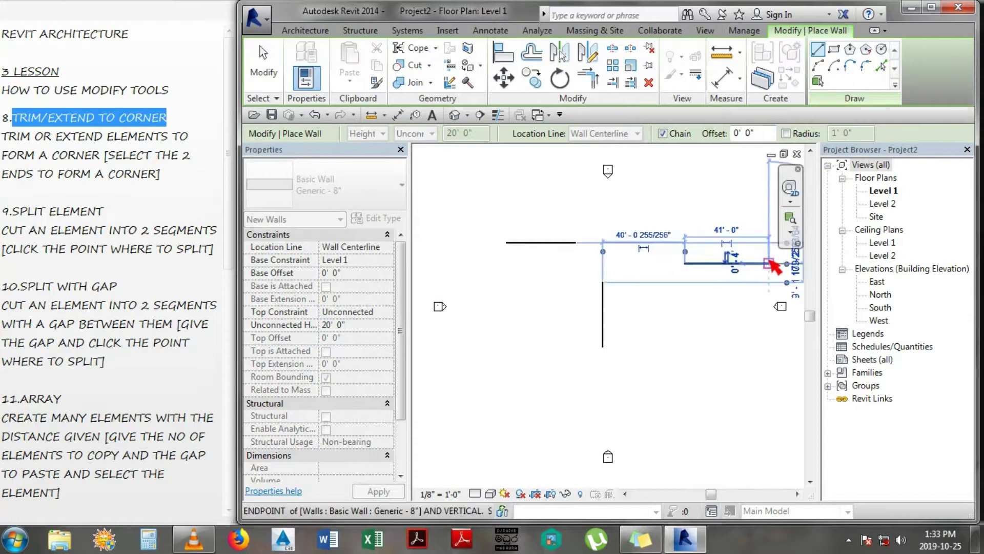
pyautogui.click(768, 263)
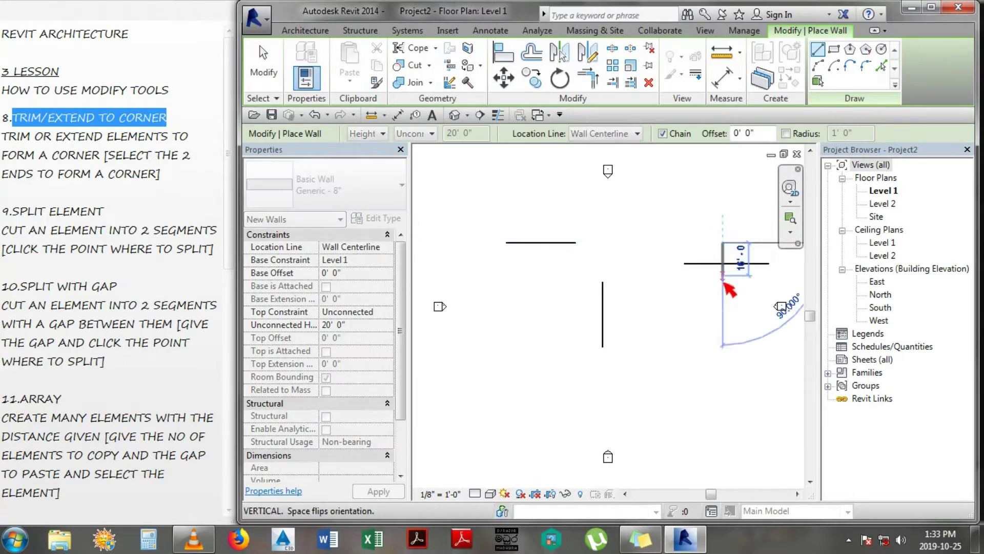
pyautogui.click(723, 334)
pyautogui.press('Escape')
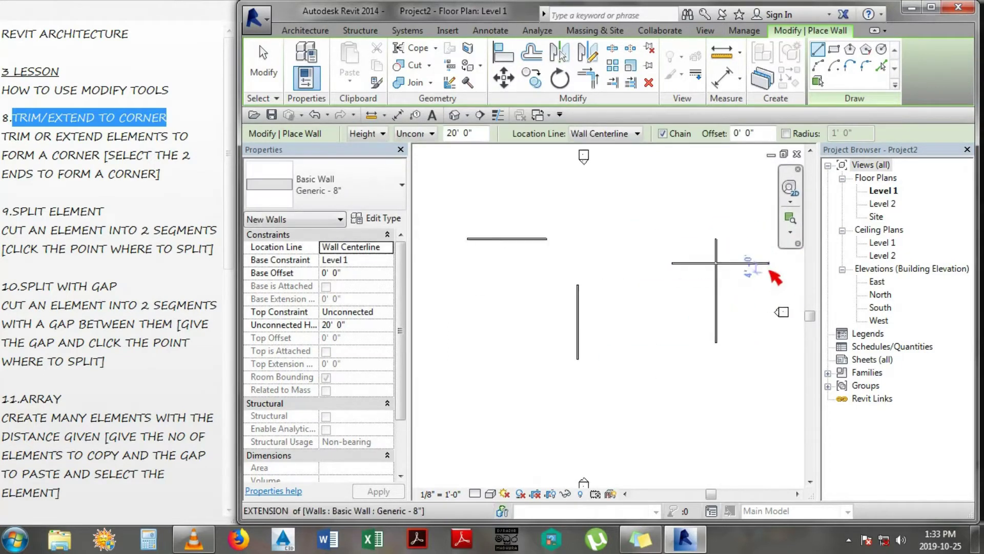
# Step: Read the notes on selecting two wall ends to trim or extend, and exit wall drawing
pyautogui.scroll(2, 772, 270)
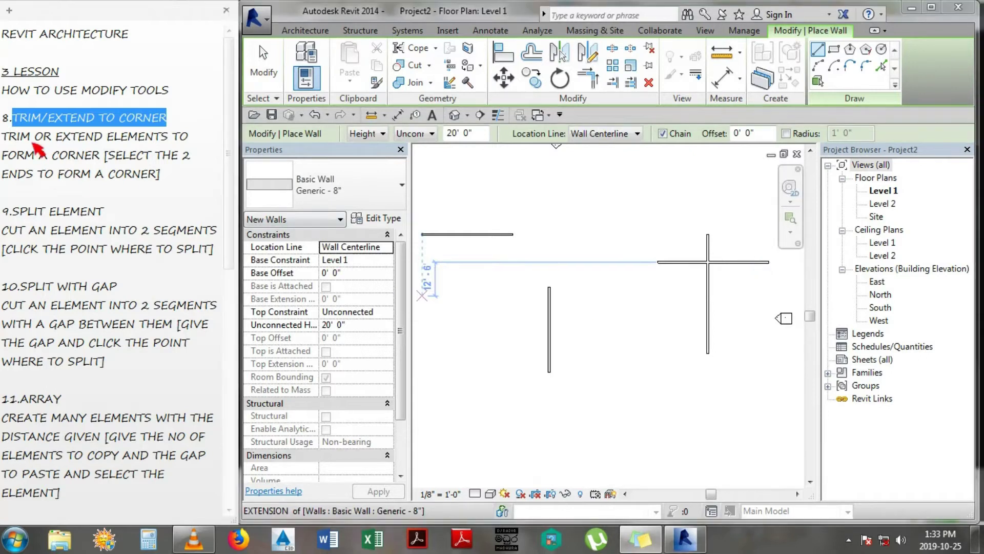
pyautogui.moveTo(4, 137)
pyautogui.mouseDown()
pyautogui.moveTo(195, 141)
pyautogui.moveTo(101, 155)
pyautogui.mouseUp()
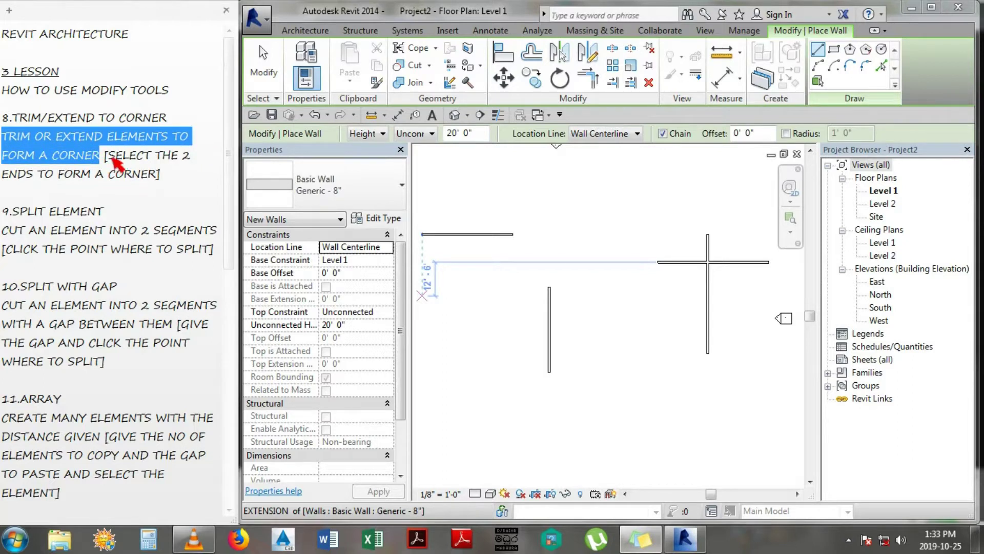
pyautogui.moveTo(108, 156)
pyautogui.mouseDown()
pyautogui.moveTo(181, 155)
pyautogui.moveTo(172, 175)
pyautogui.mouseUp()
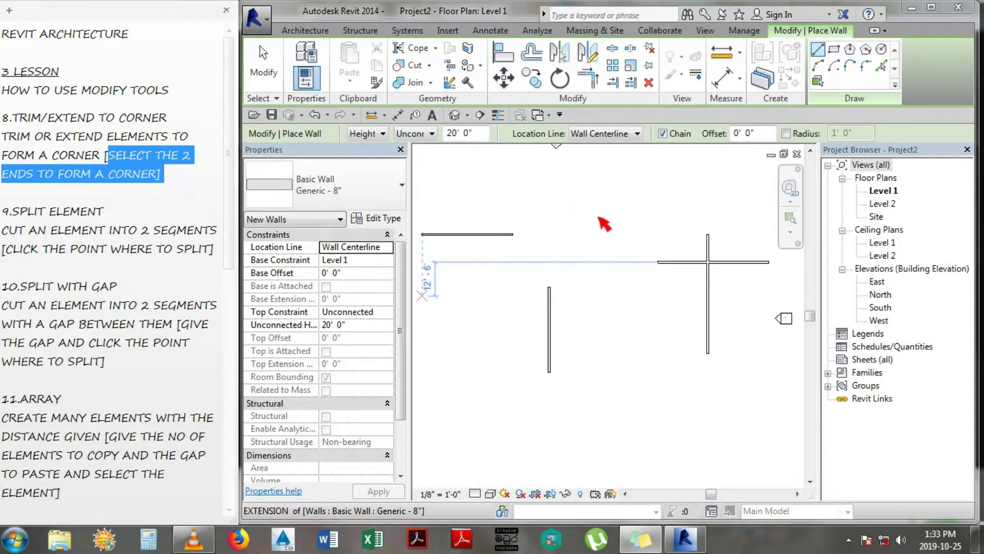
pyautogui.press('Escape')
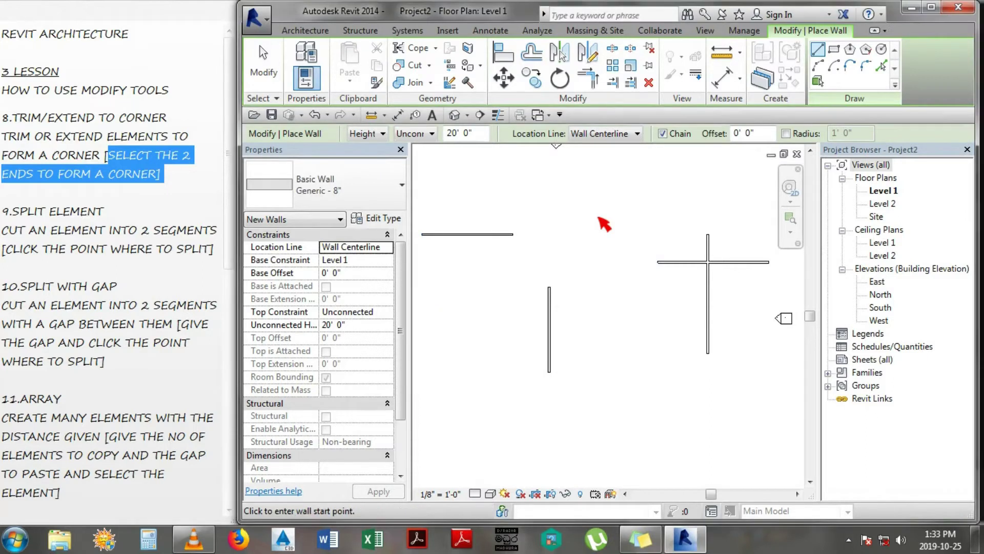
pyautogui.press('Escape')
# Step: Use Trim/Extend to Corner on the separate horizontal and vertical walls, then on the crossing walls' kept sides
pyautogui.click(799, 35)
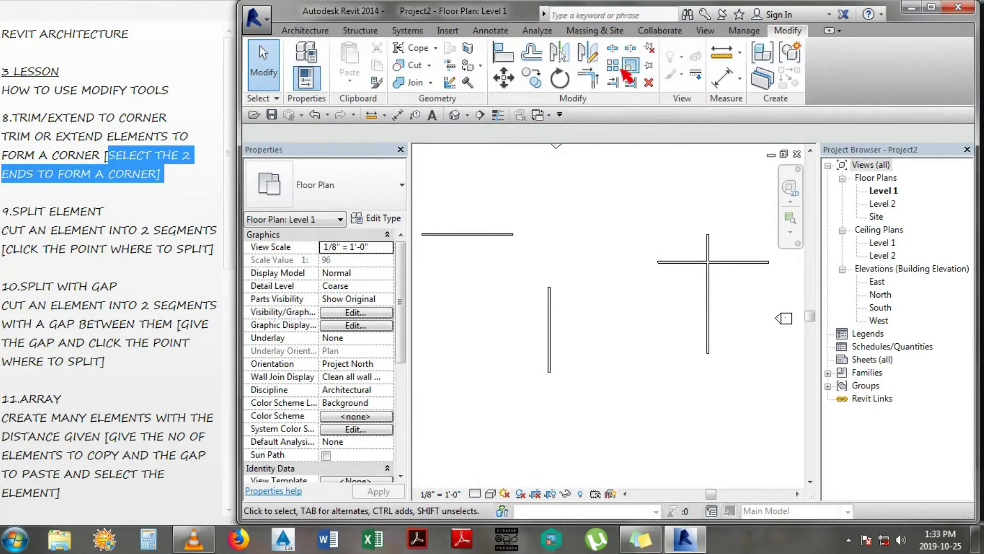
pyautogui.click(595, 90)
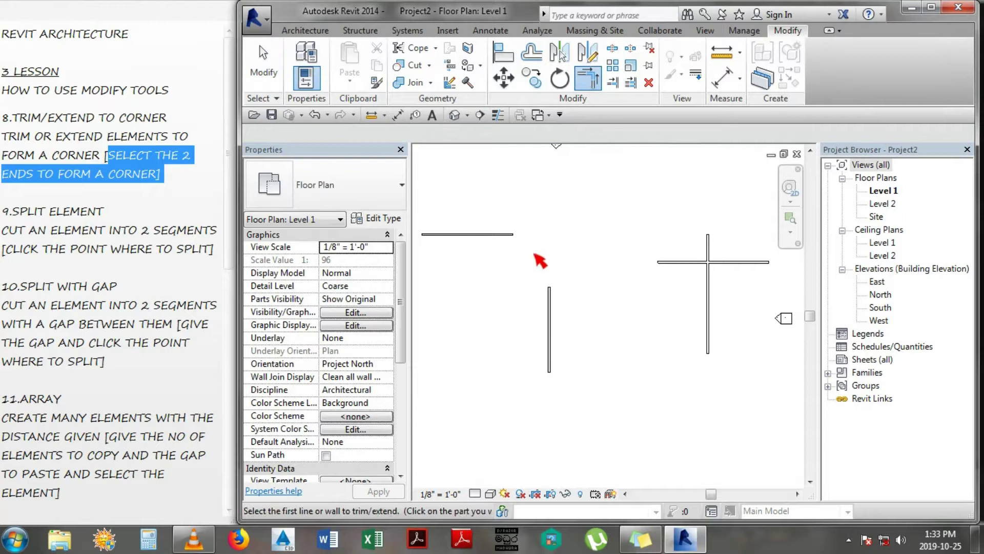
pyautogui.click(509, 236)
pyautogui.click(551, 298)
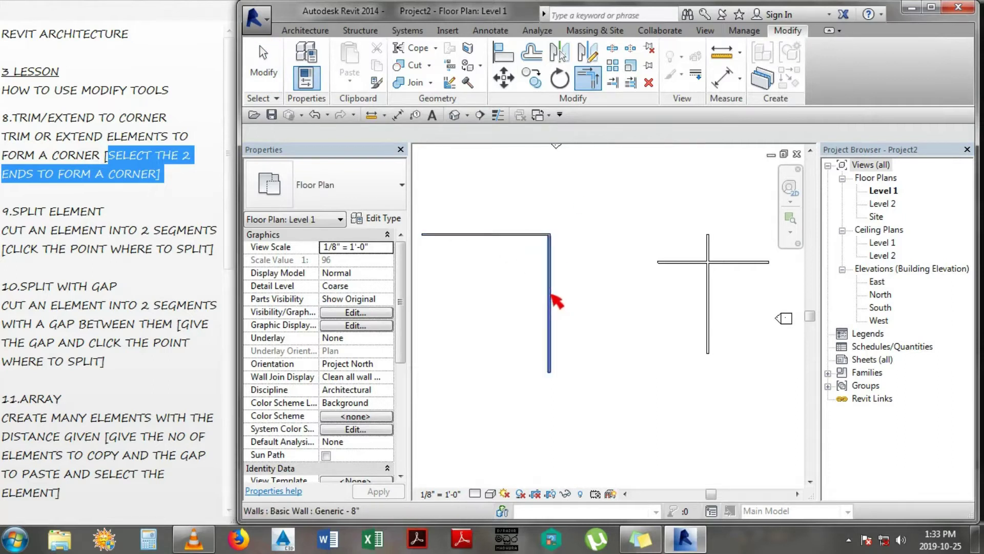
pyautogui.click(678, 264)
pyautogui.click(709, 280)
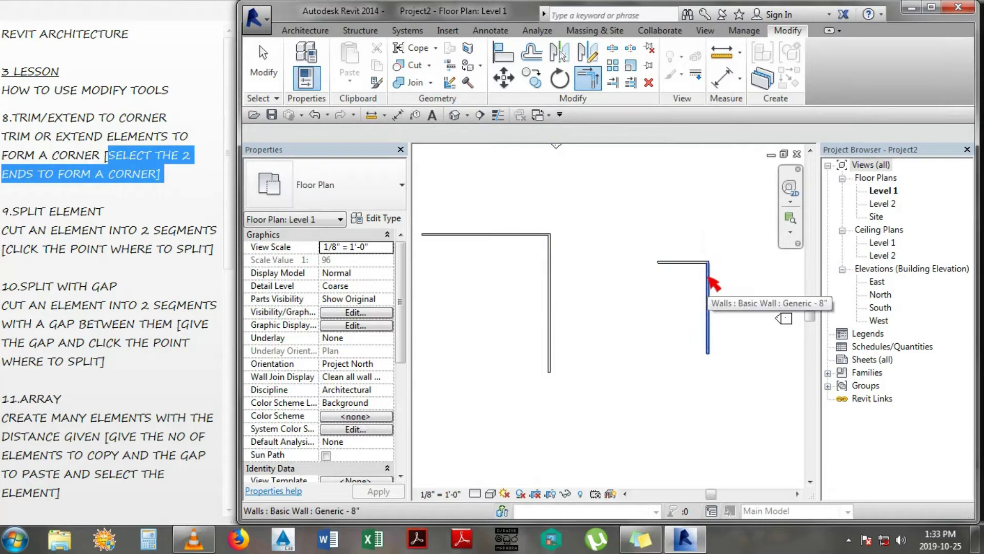
pyautogui.press('Escape')
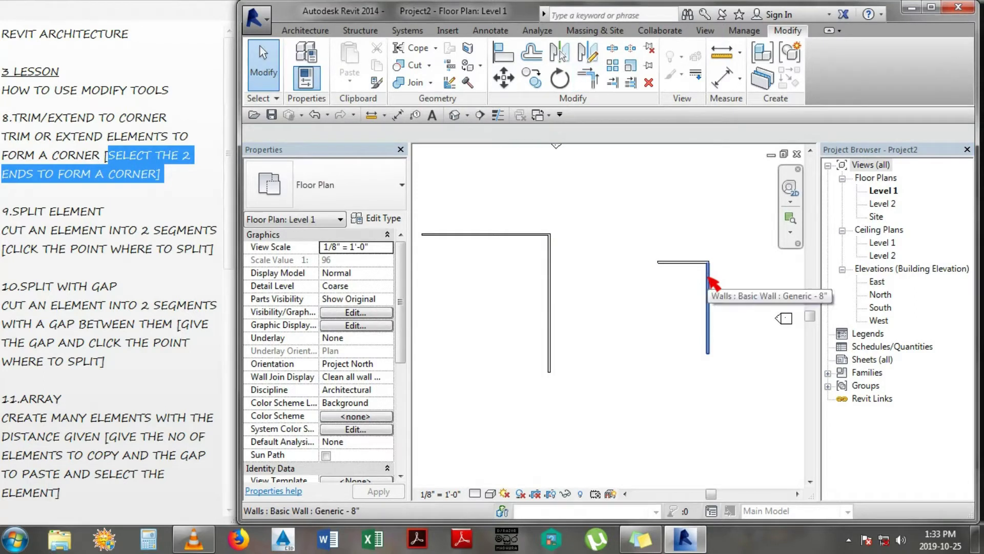
pyautogui.click(125, 222)
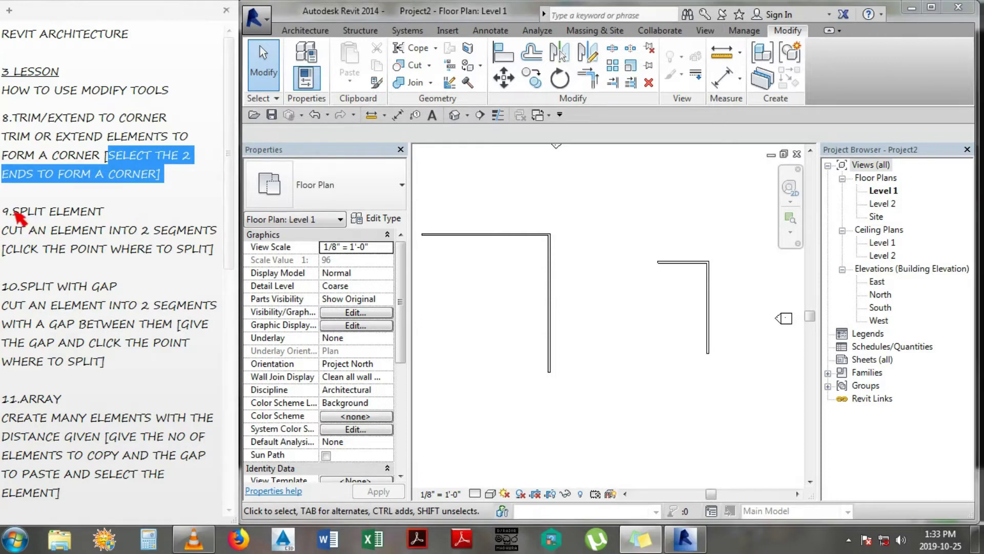
pyautogui.moveTo(12, 211); pyautogui.dragTo(107, 213)
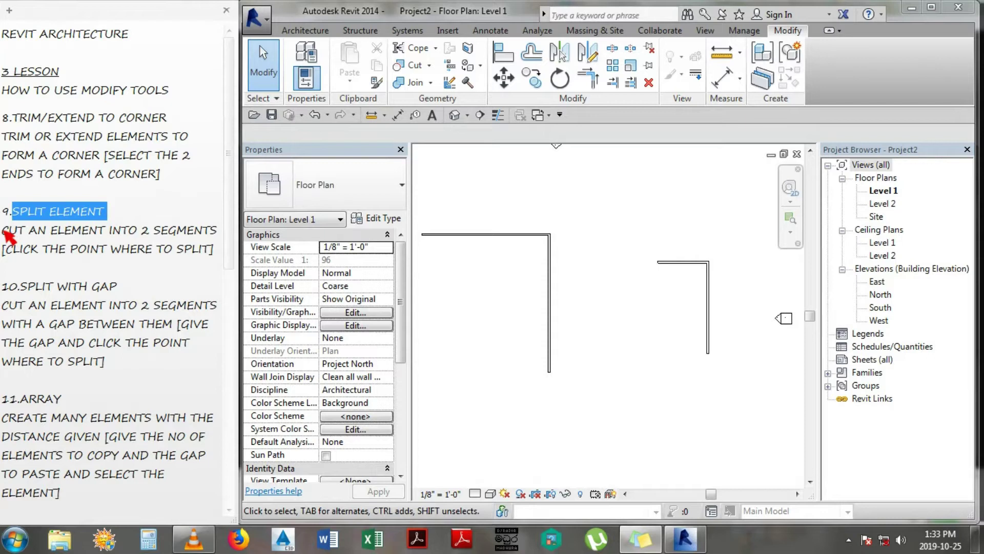
pyautogui.moveTo(5, 232); pyautogui.dragTo(217, 236)
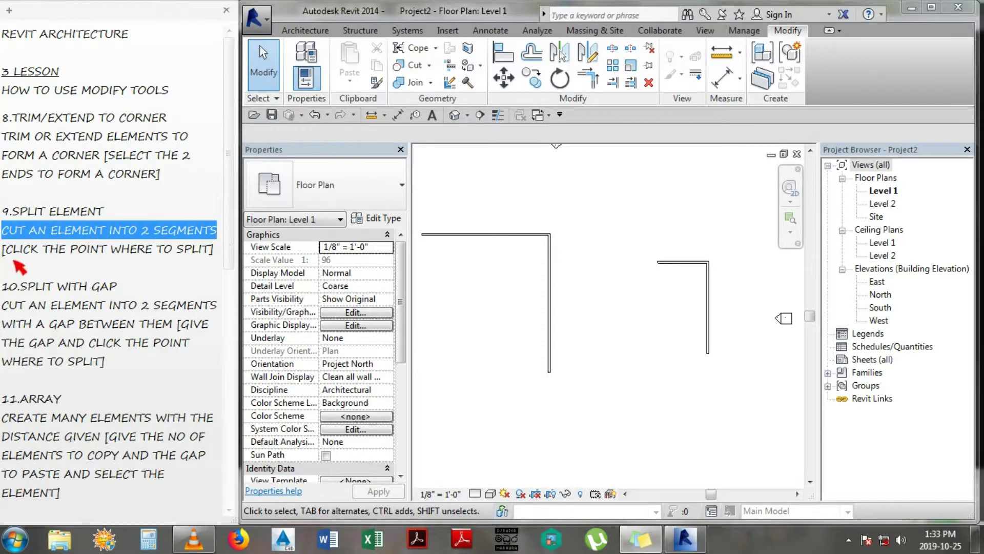
pyautogui.moveTo(9, 253)
pyautogui.mouseDown()
pyautogui.moveTo(141, 249)
pyautogui.moveTo(215, 259)
pyautogui.mouseUp()
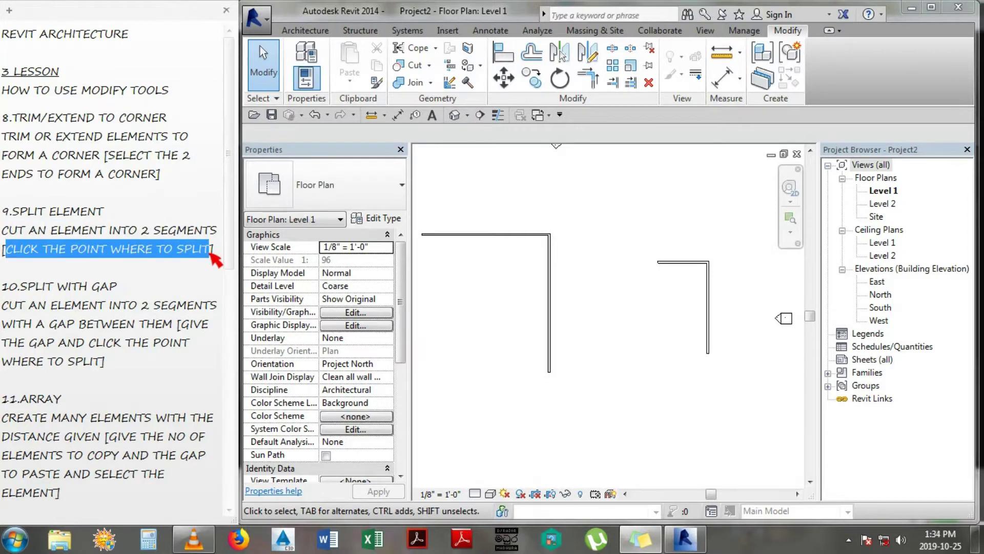
pyautogui.click(540, 220)
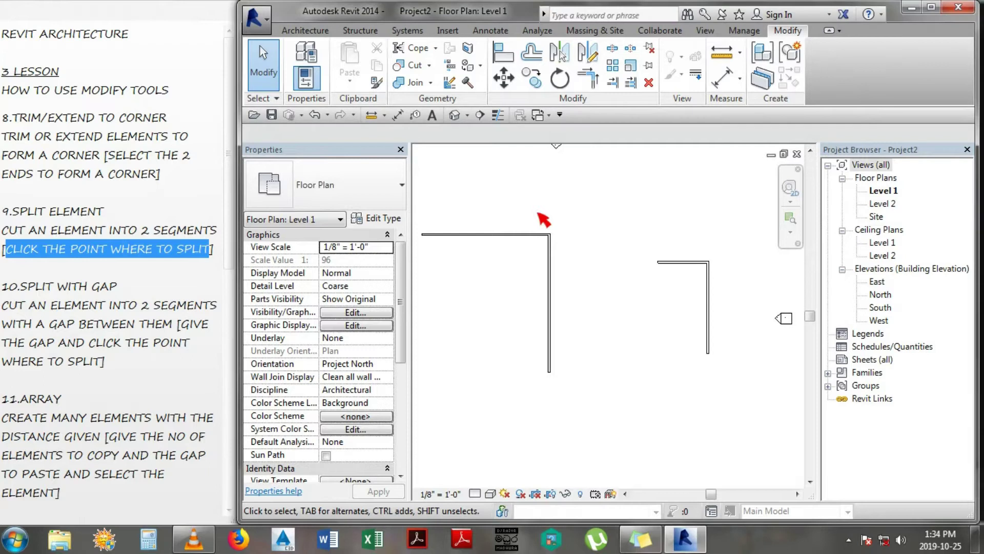
# Step: Split the top-left horizontal wall at a point with Split Element
pyautogui.click(615, 48)
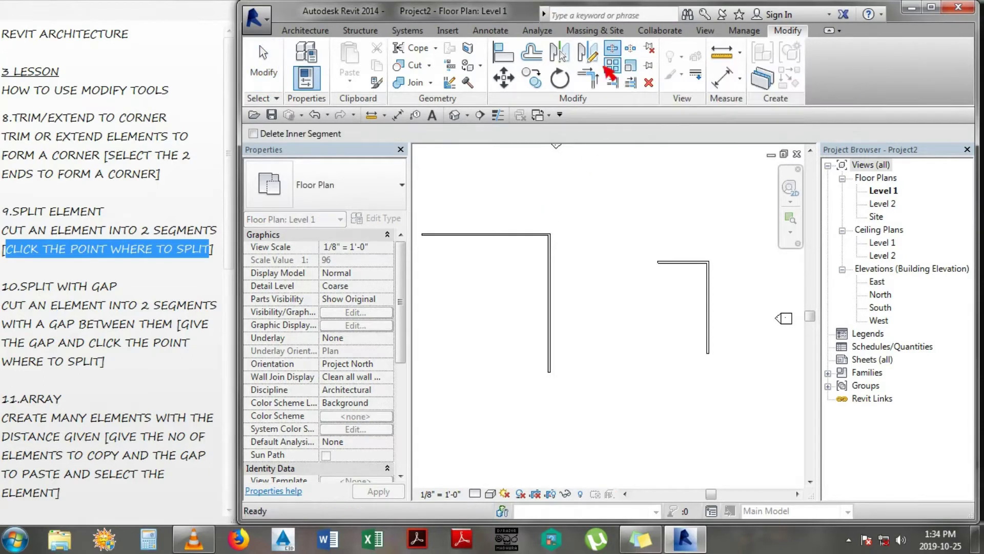
pyautogui.click(484, 235)
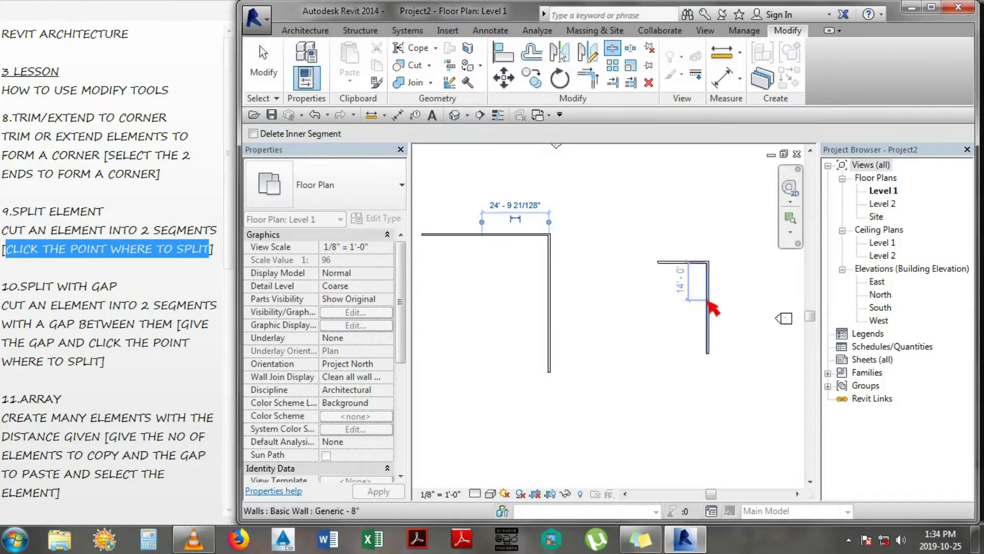
pyautogui.press('Escape')
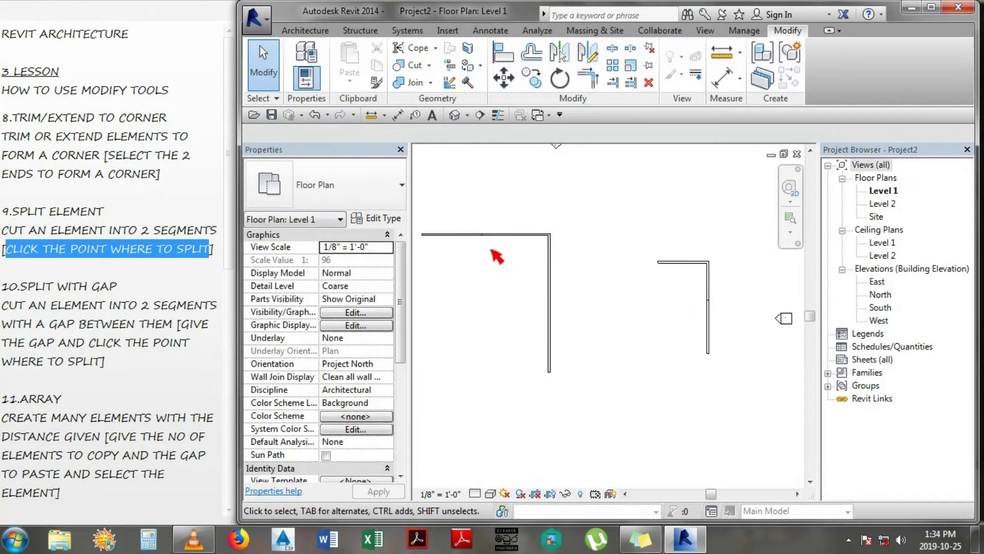
# Step: Select each piece of the top wall and the right vertical wall to confirm the splits
pyautogui.click(471, 245)
pyautogui.press('Escape')
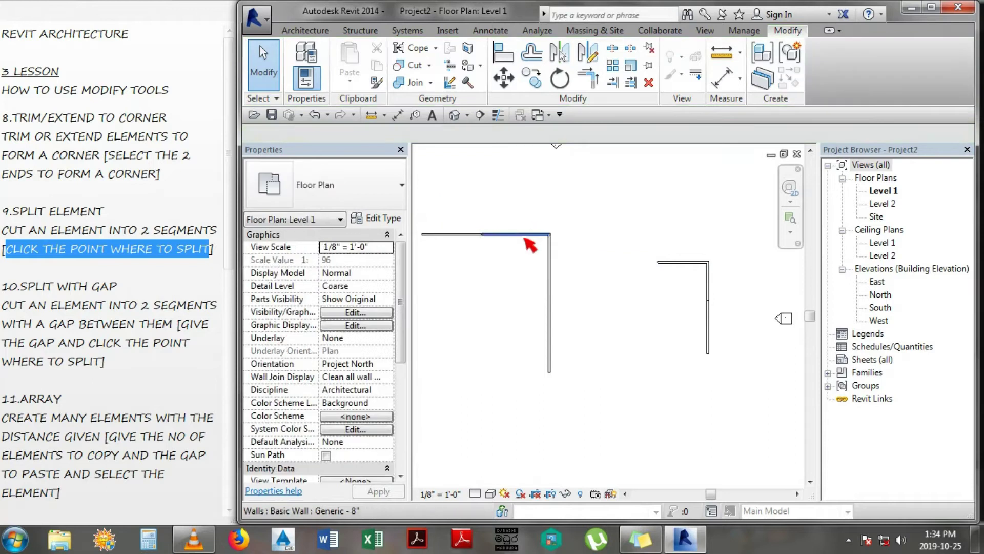
pyautogui.click(530, 245)
pyautogui.press('Escape')
pyautogui.click(708, 288)
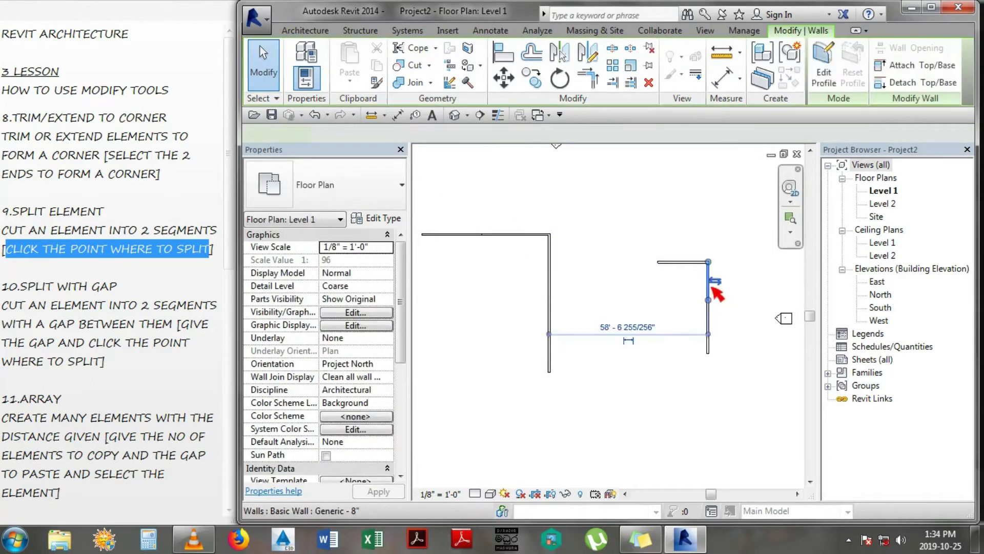
pyautogui.press('Escape')
pyautogui.click(709, 328)
pyautogui.press('Escape')
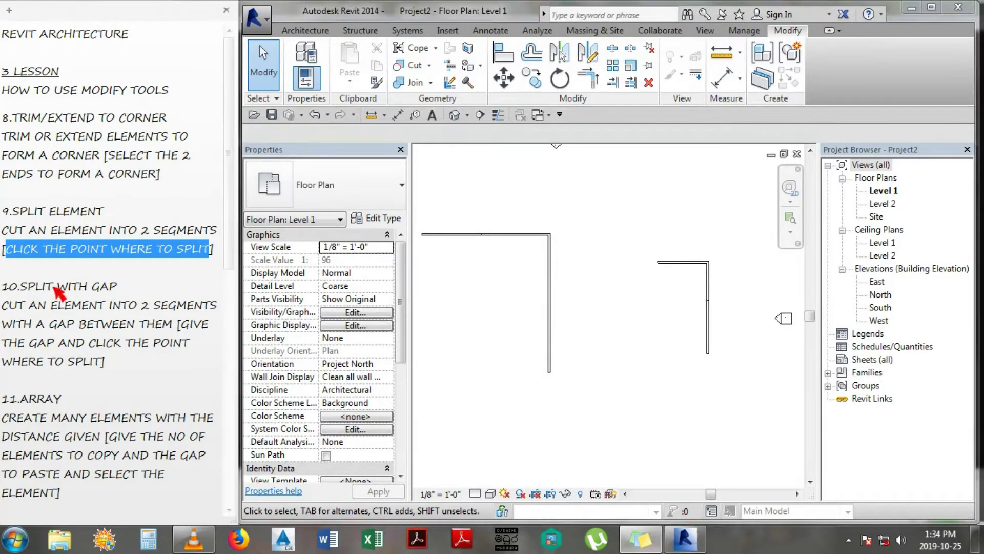
pyautogui.moveTo(21, 287); pyautogui.dragTo(124, 289)
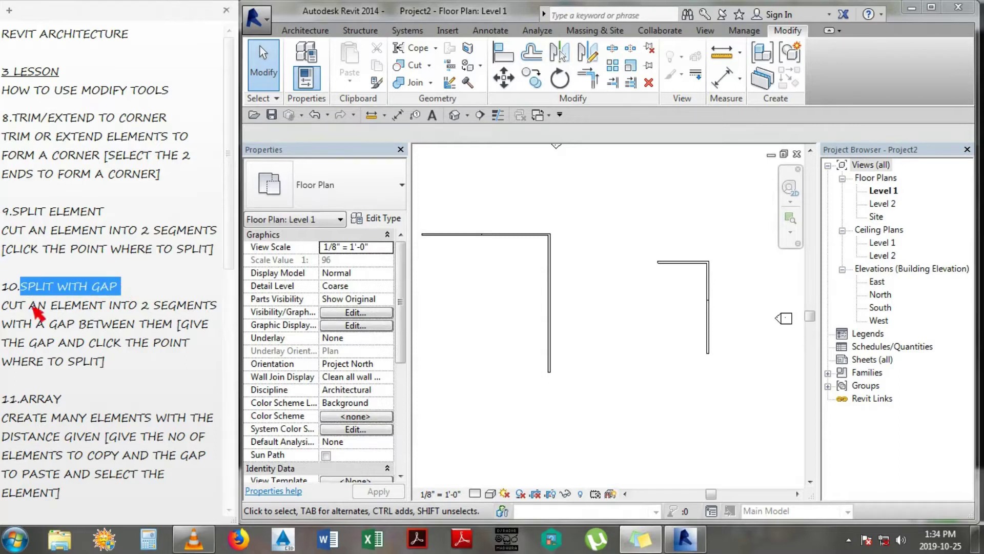
pyautogui.moveTo(4, 307); pyautogui.dragTo(215, 310)
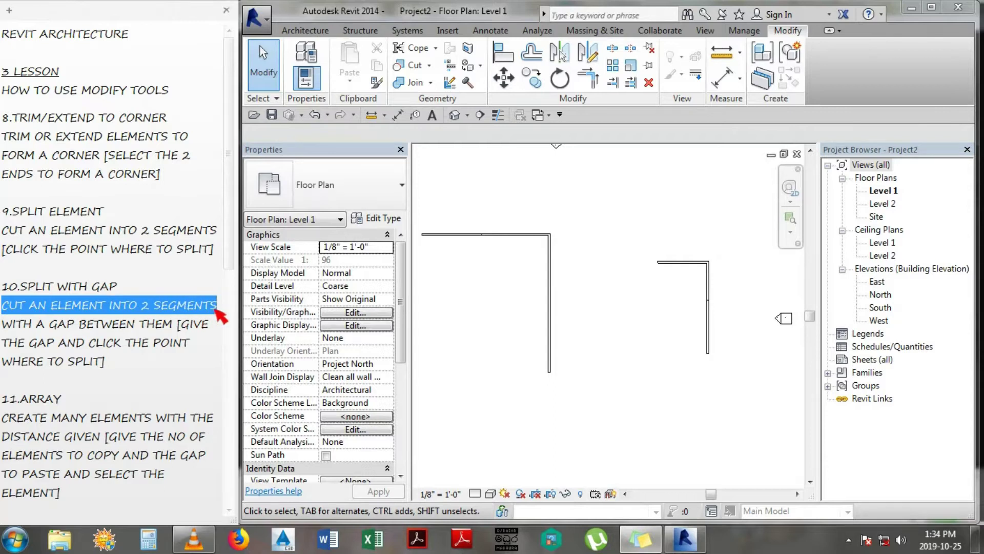
pyautogui.click(12, 324)
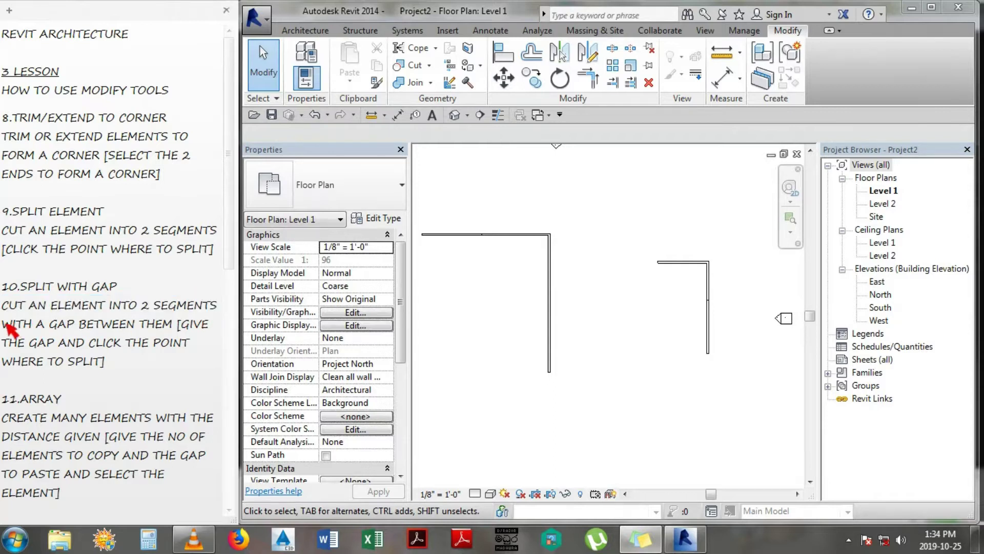
pyautogui.moveTo(6, 324); pyautogui.dragTo(178, 325)
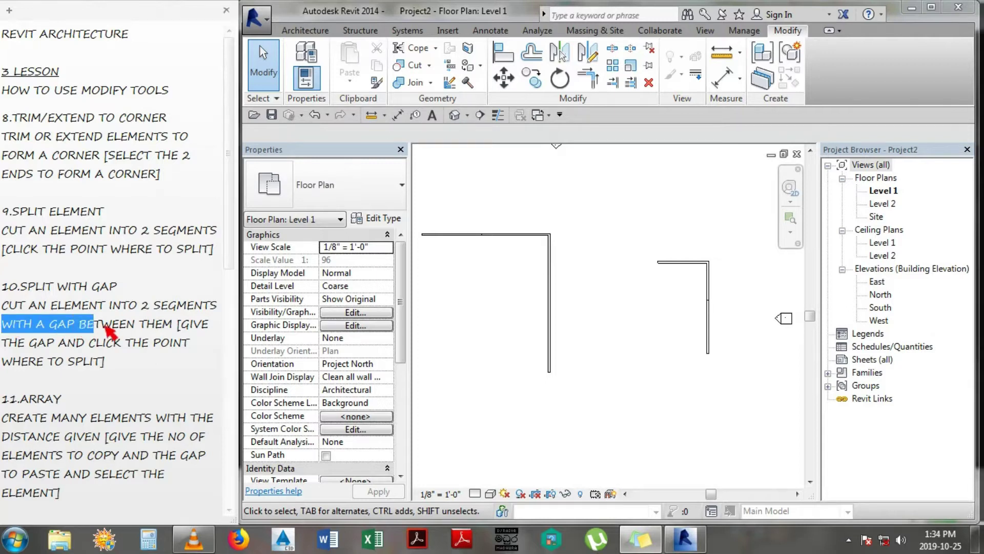
pyautogui.click(181, 327)
pyautogui.moveTo(183, 332); pyautogui.dragTo(186, 366)
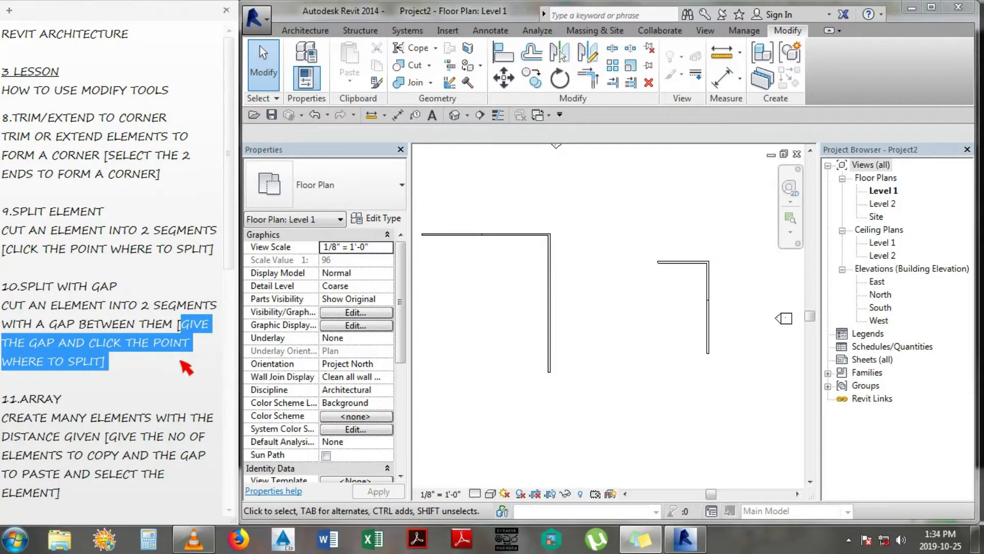
pyautogui.click(566, 250)
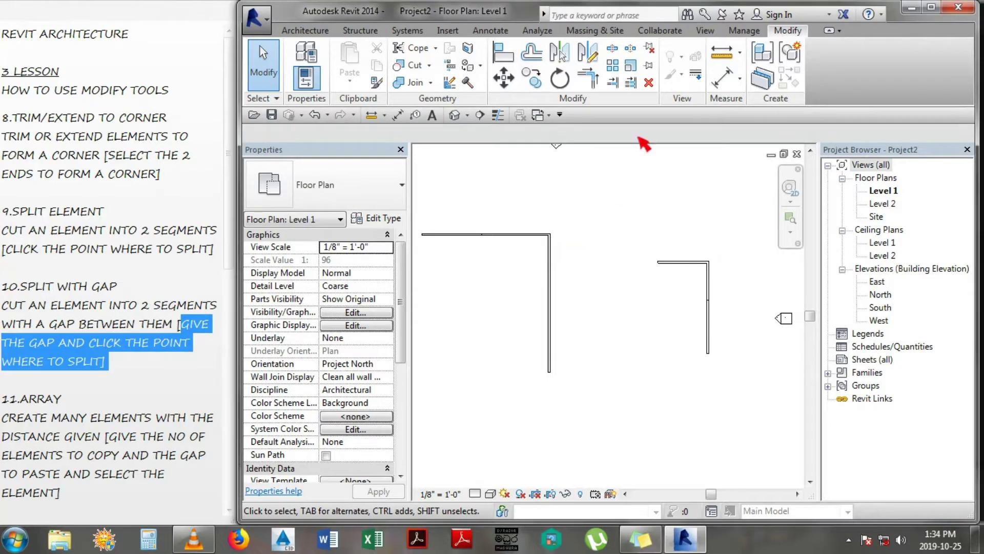
# Step: Cut a 0' 10" gap into the left vertical wall with Split with Gap
pyautogui.click(631, 50)
pyautogui.scroll(3, 551, 324)
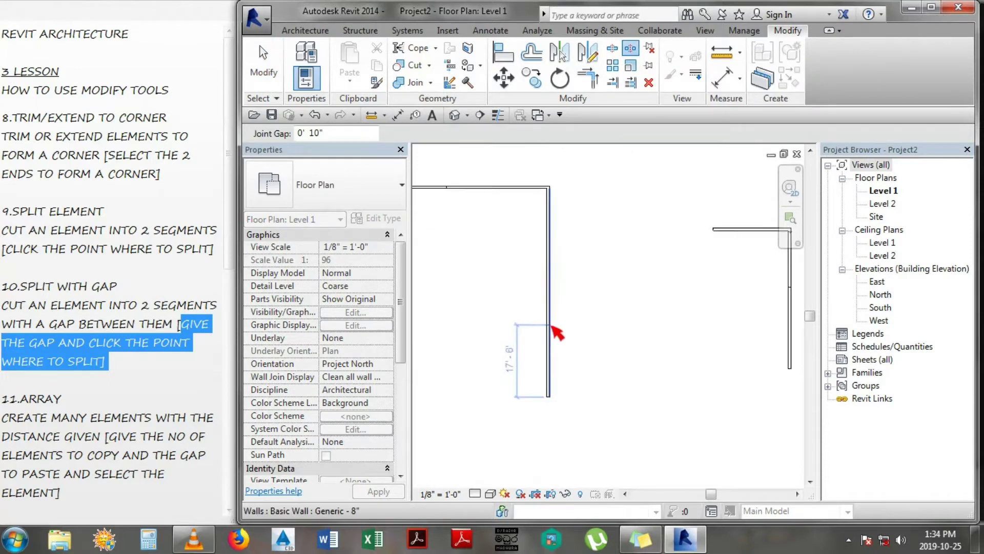
pyautogui.scroll(3, 550, 304)
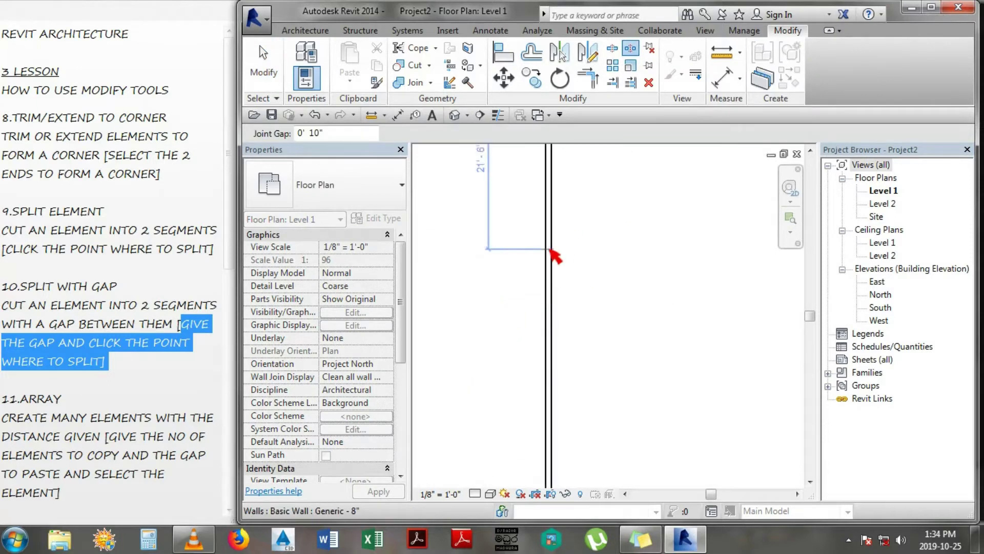
pyautogui.click(549, 265)
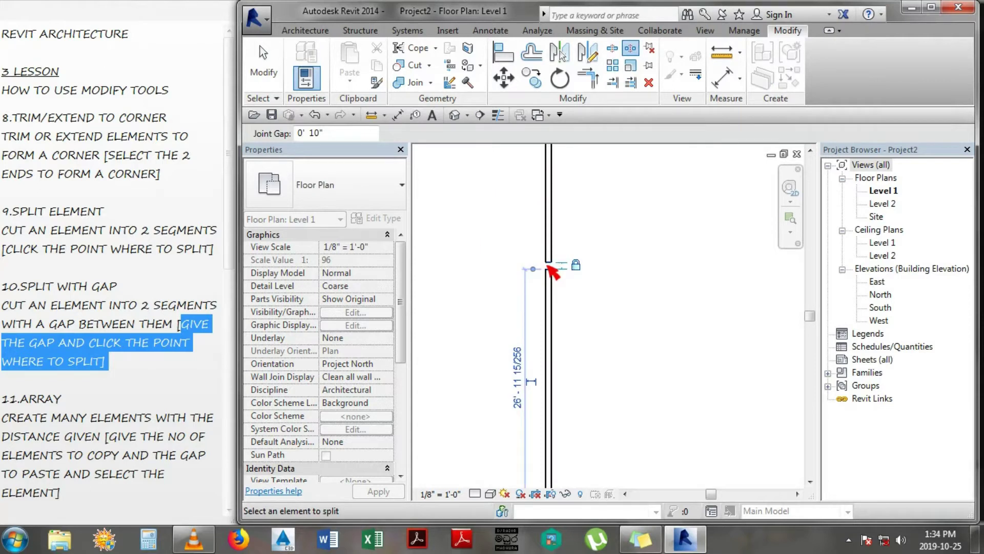
# Step: Cut a second gap of 0' 5" into the left vertical wall
pyautogui.scroll(1, 547, 265)
pyautogui.scroll(1, 550, 259)
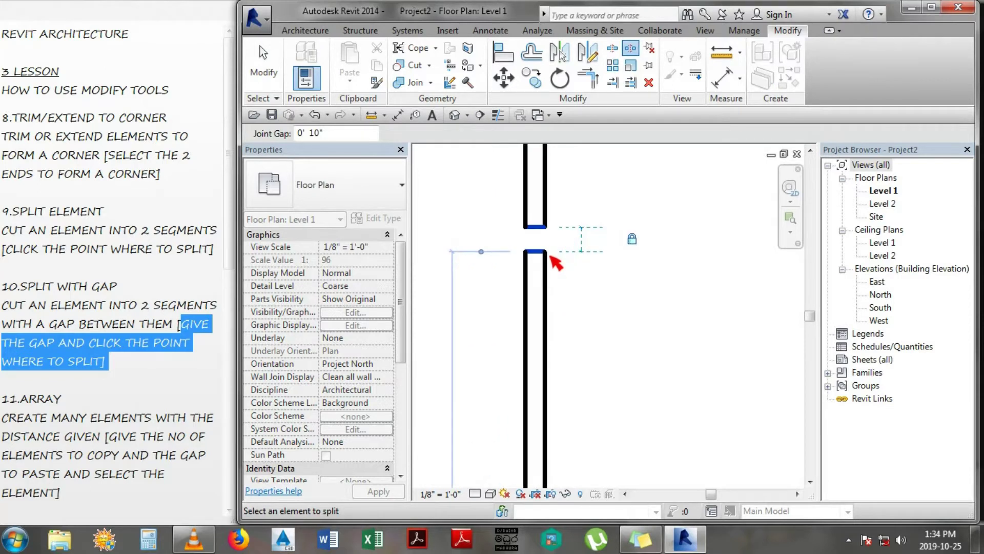
pyautogui.scroll(-2, 551, 263)
pyautogui.scroll(-2, 529, 274)
pyautogui.scroll(-1, 510, 280)
pyautogui.scroll(-1, 507, 295)
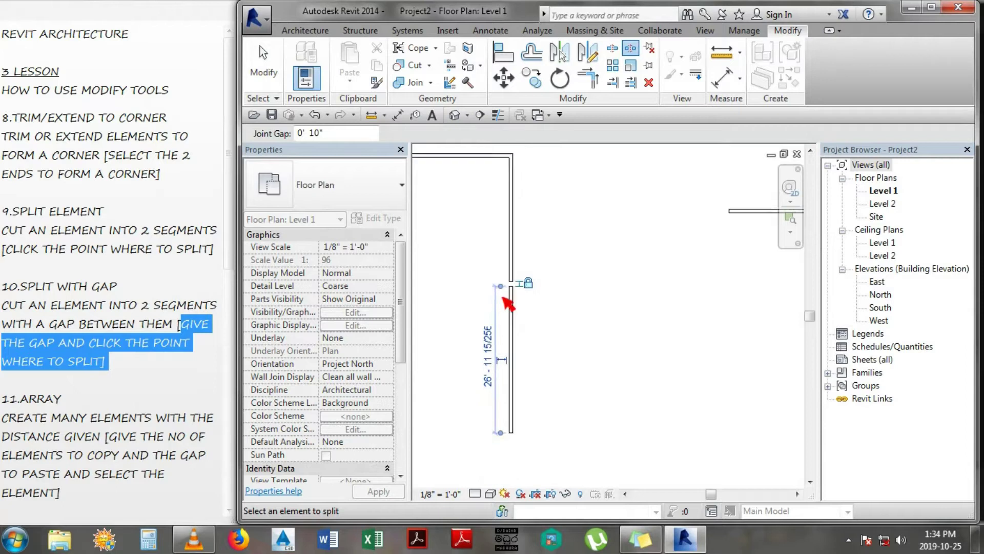
pyautogui.scroll(-1, 507, 302)
pyautogui.scroll(-1, 507, 303)
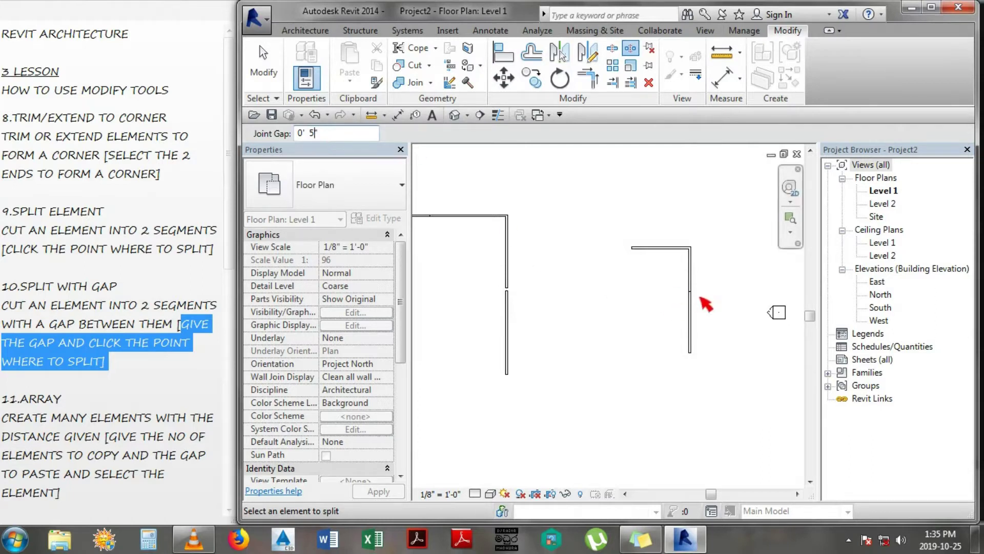
pyautogui.click(509, 252)
pyautogui.scroll(1, 510, 259)
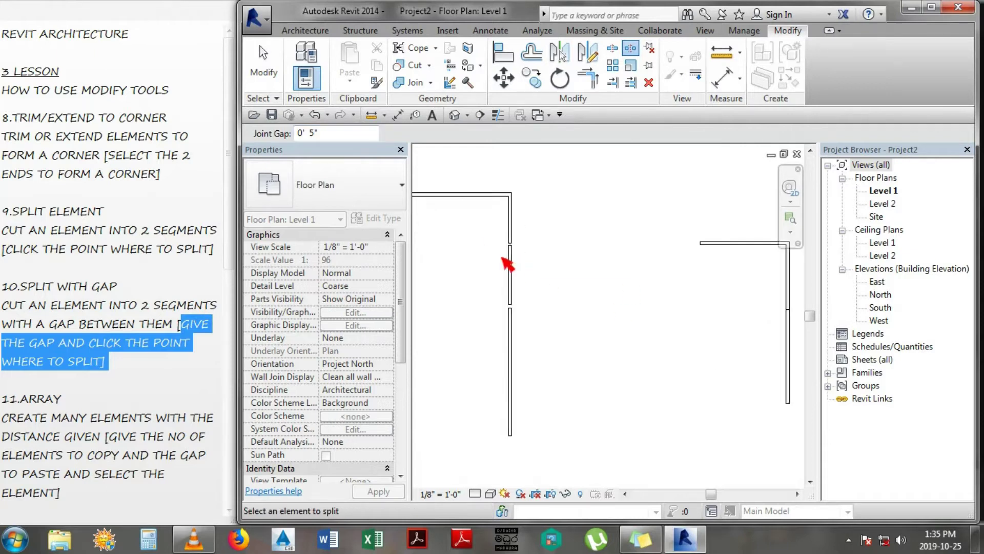
pyautogui.scroll(1, 487, 261)
pyautogui.scroll(1, 487, 262)
pyautogui.scroll(1, 519, 236)
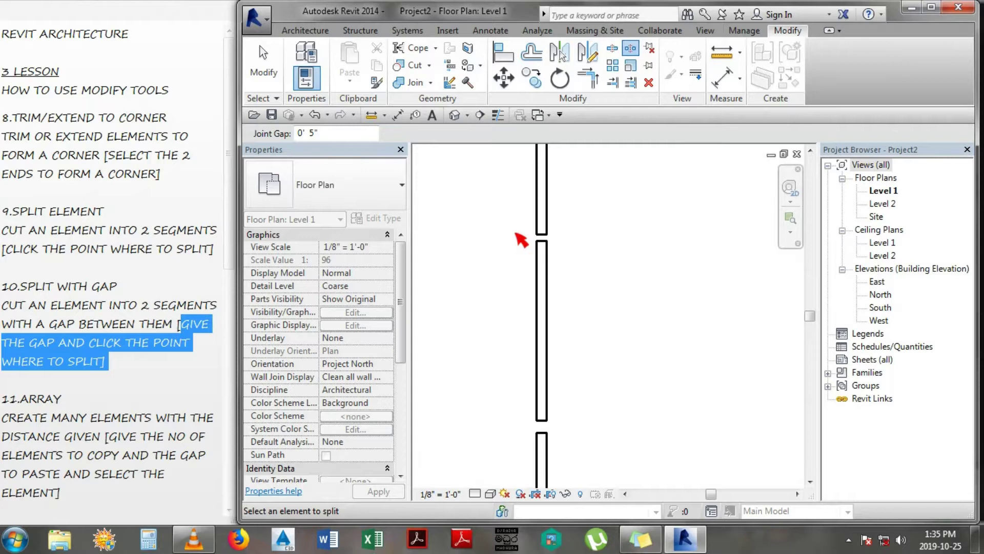
pyautogui.press('Escape')
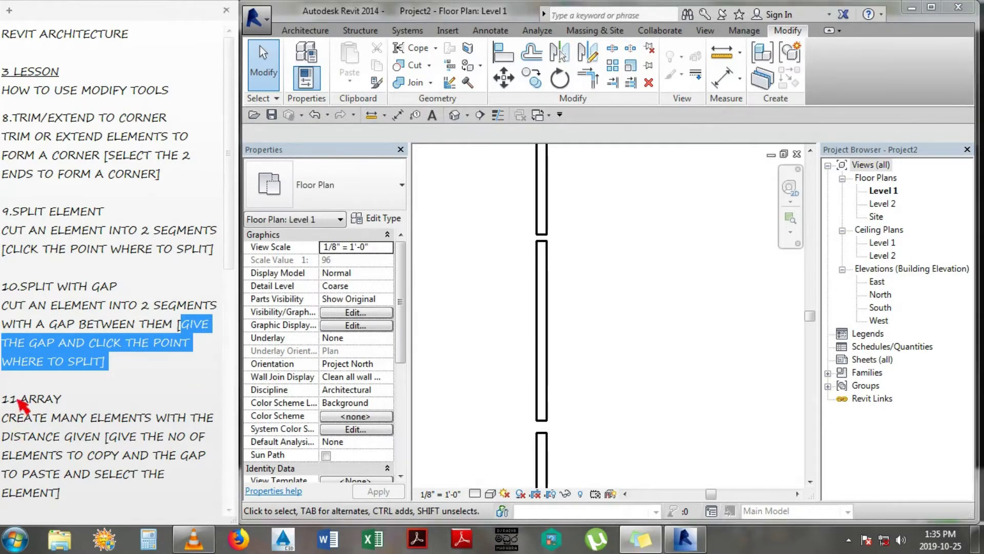
pyautogui.moveTo(18, 399); pyautogui.dragTo(70, 398)
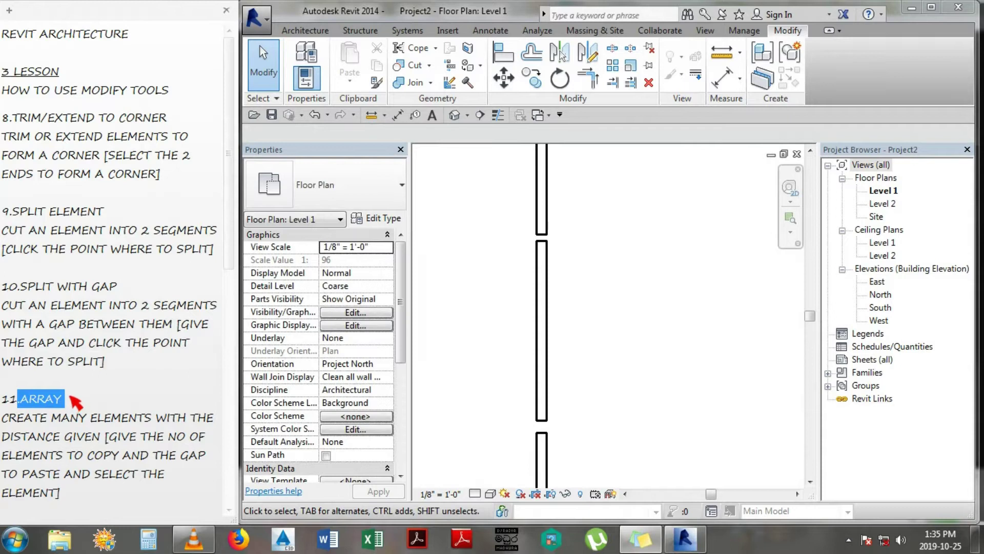
pyautogui.click(3, 418)
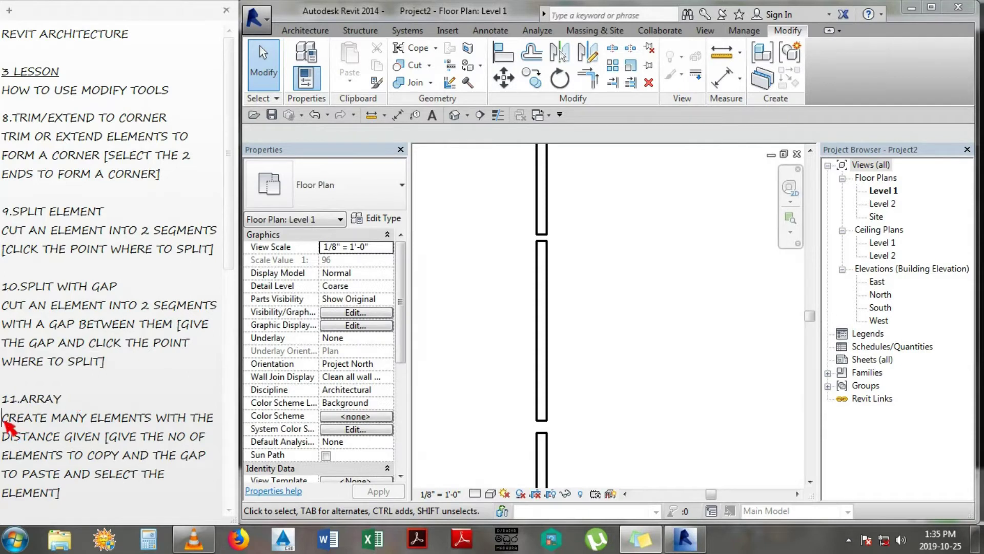
pyautogui.moveTo(3, 418)
pyautogui.mouseDown()
pyautogui.moveTo(215, 429)
pyautogui.moveTo(169, 440)
pyautogui.moveTo(105, 437)
pyautogui.mouseUp()
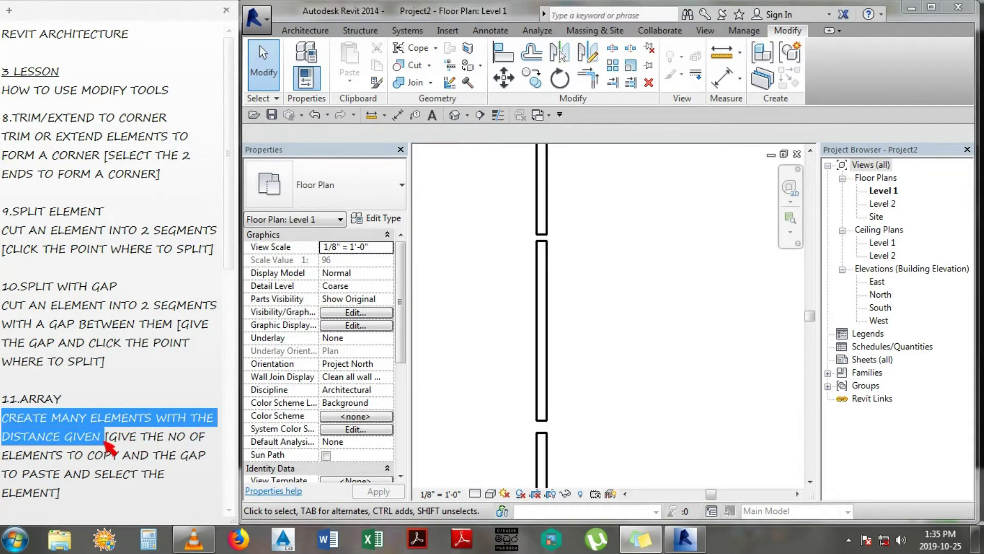
pyautogui.moveTo(110, 440)
pyautogui.mouseDown()
pyautogui.moveTo(204, 443)
pyautogui.moveTo(210, 477)
pyautogui.mouseUp()
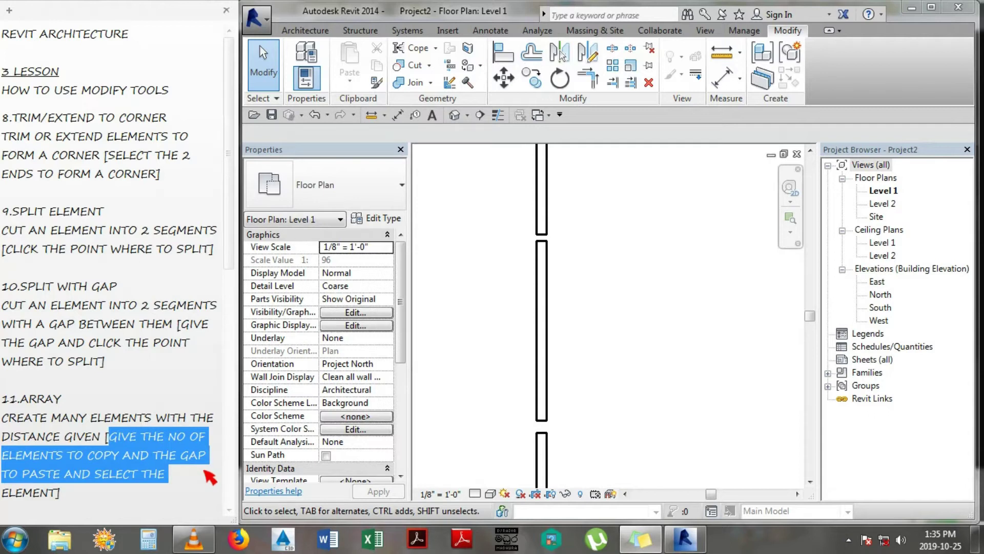
pyautogui.click(228, 510)
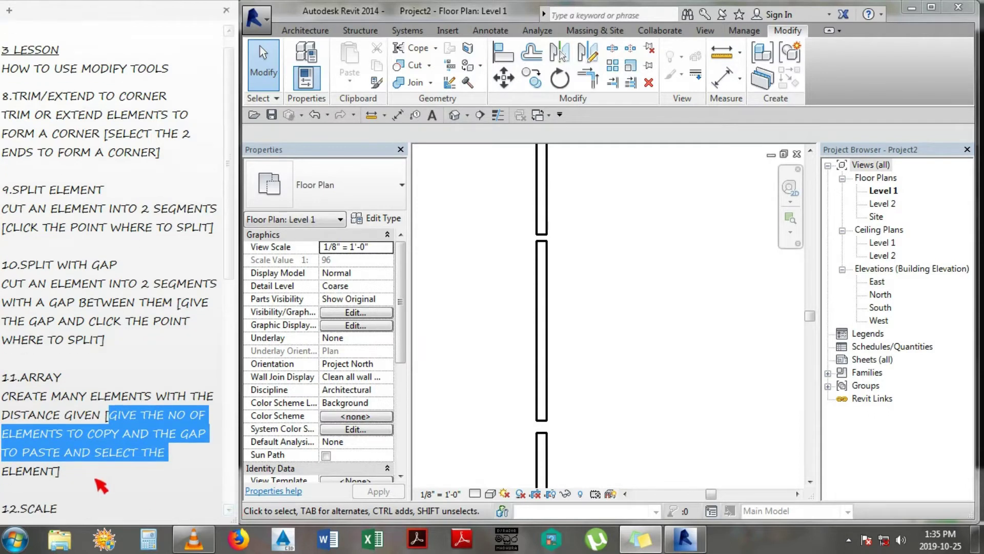
pyautogui.click(95, 479)
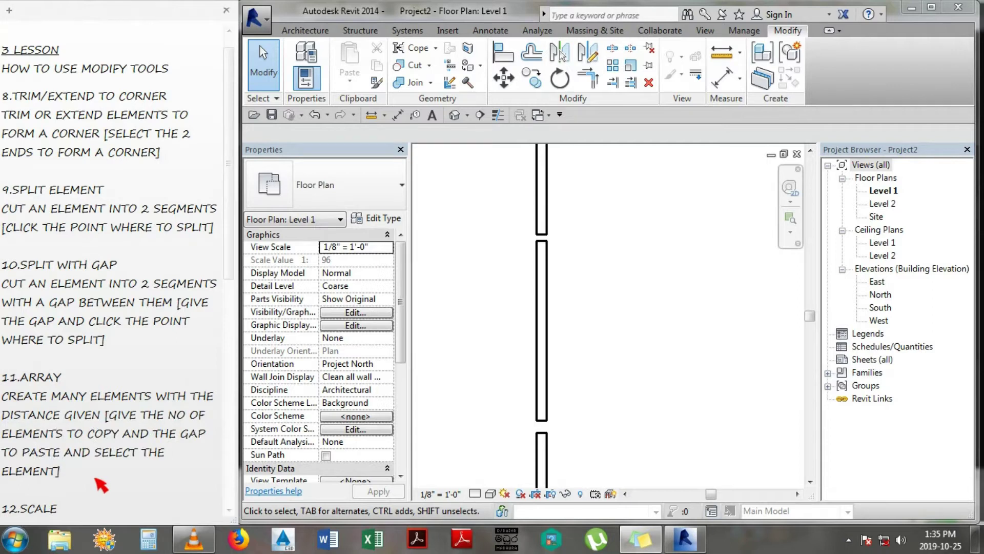
pyautogui.click(439, 340)
pyautogui.scroll(-2, 439, 341)
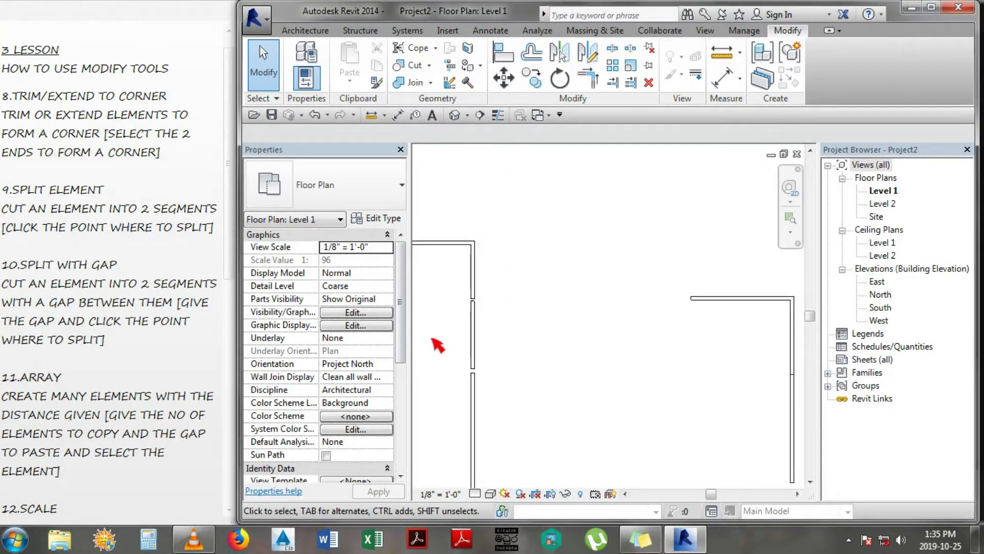
pyautogui.scroll(-2, 544, 341)
pyautogui.scroll(-1, 520, 310)
pyautogui.scroll(-2, 527, 317)
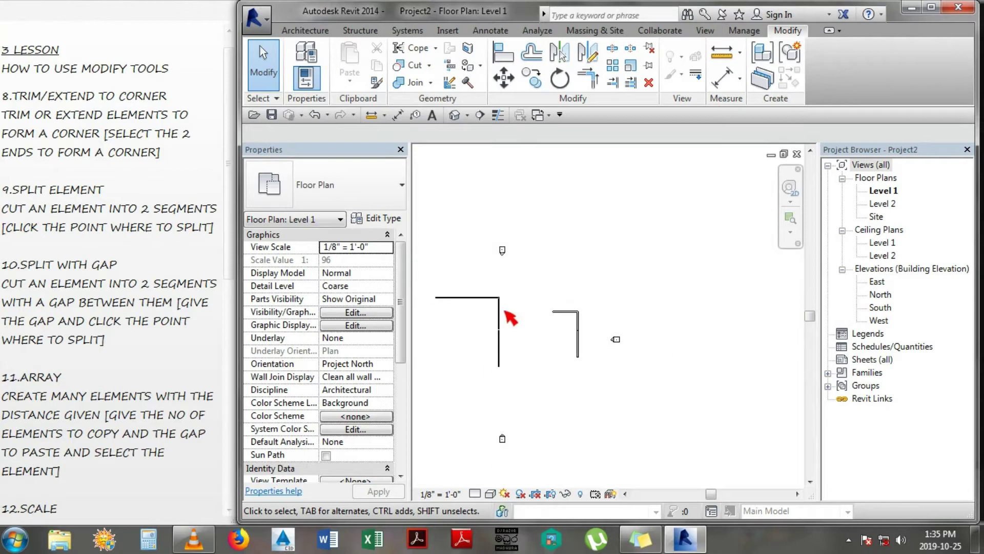
# Step: Delete all existing walls and draw one new horizontal wall on Level 1
pyautogui.moveTo(429, 276); pyautogui.dragTo(600, 384)
pyautogui.press('Delete')
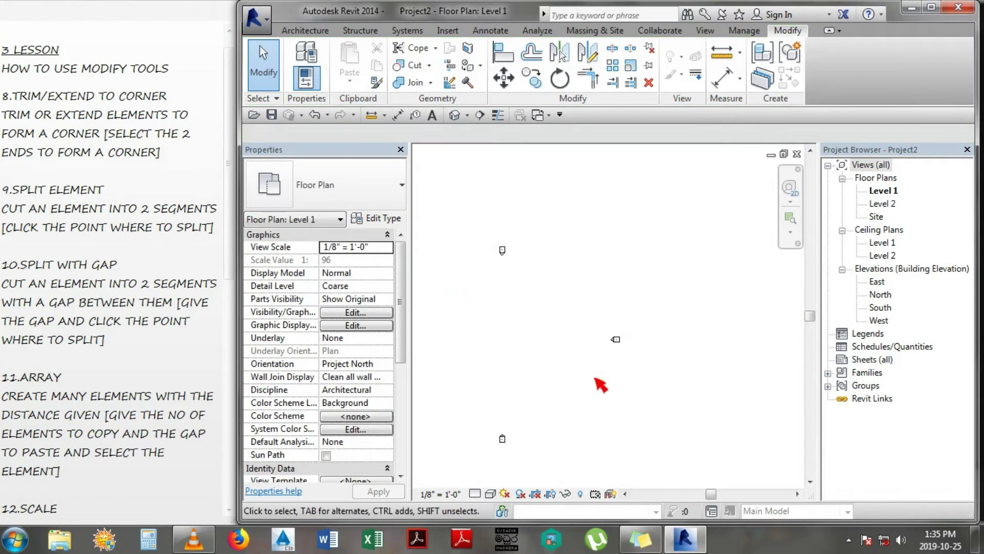
pyautogui.click(306, 31)
pyautogui.click(307, 57)
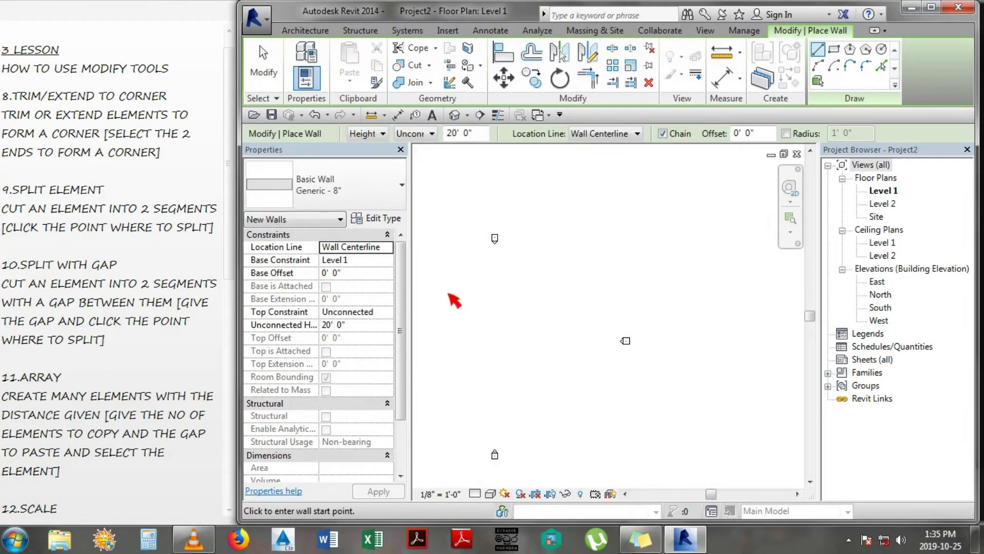
pyautogui.scroll(3, 469, 298)
pyautogui.click(461, 290)
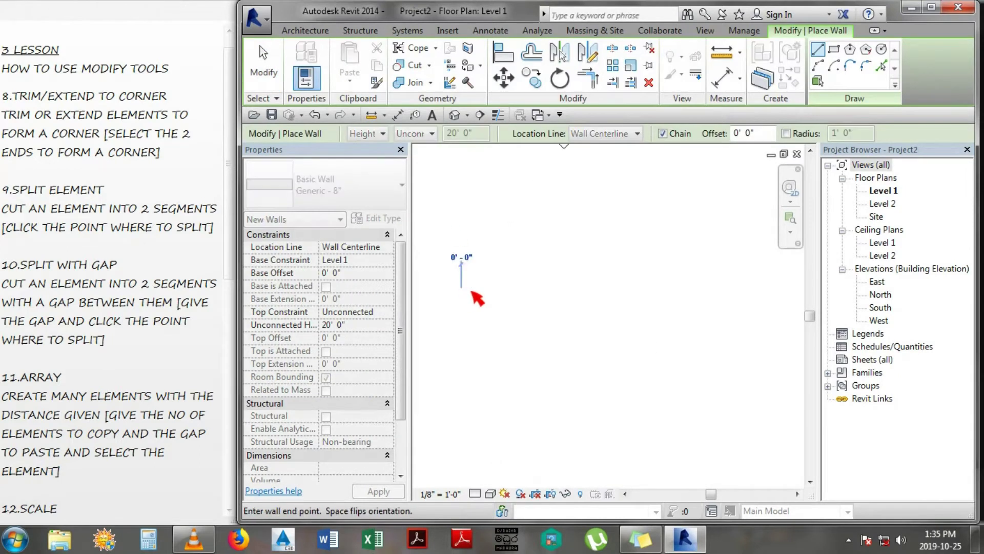
pyautogui.click(548, 290)
pyautogui.press('Escape')
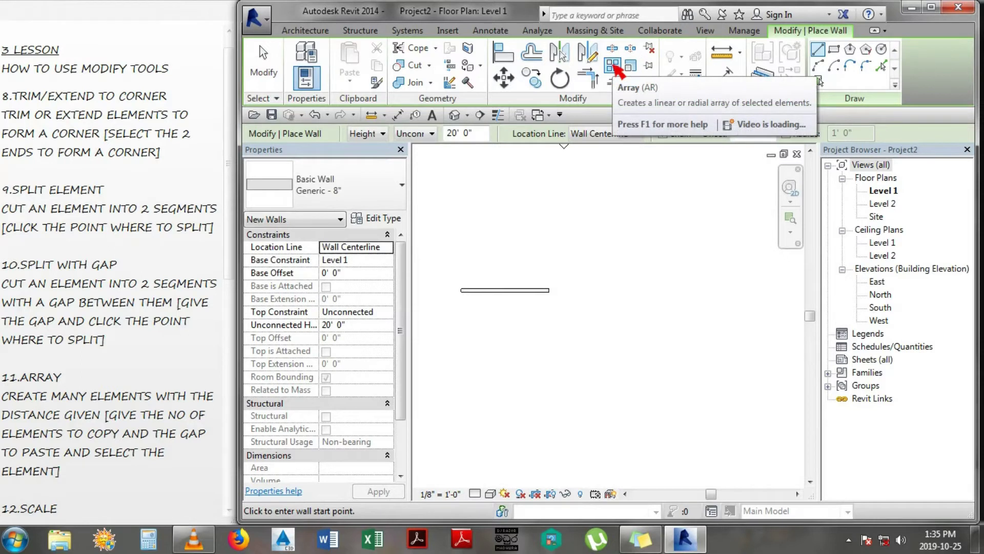
# Step: Array the horizontal wall with AR into 10 grouped copies spaced downward from its midpoint
pyautogui.press('Escape')
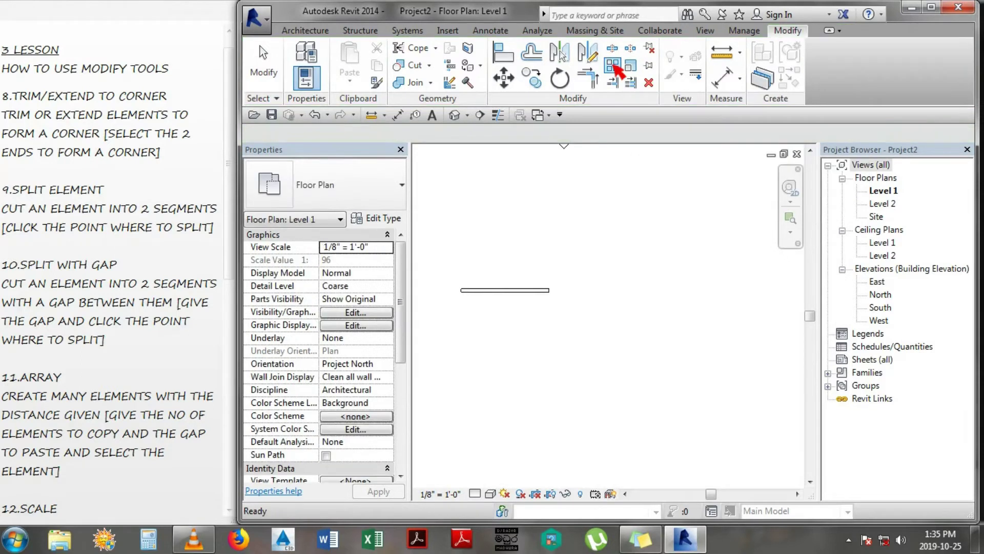
pyautogui.click(506, 291)
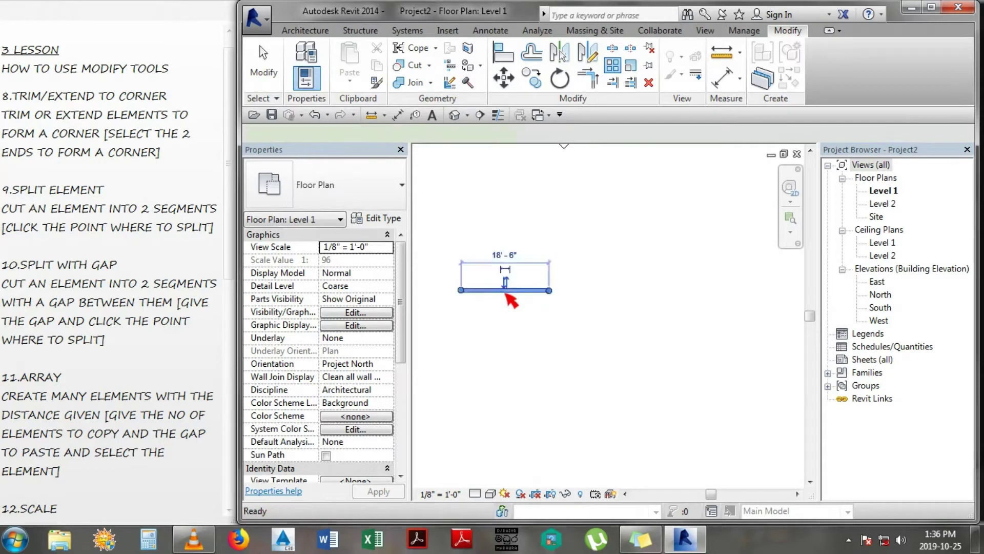
pyautogui.press('a')
pyautogui.press('r')
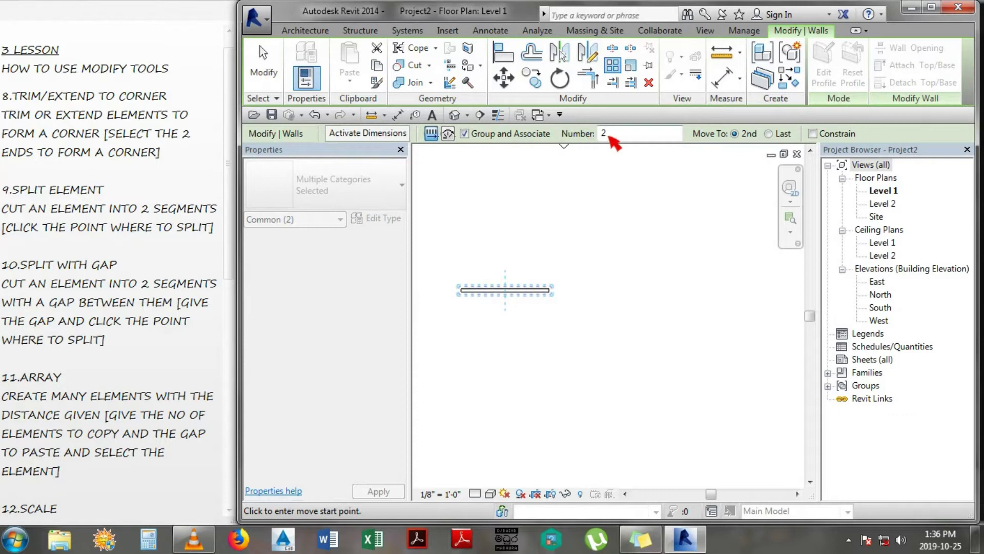
pyautogui.moveTo(610, 137); pyautogui.dragTo(594, 139)
pyautogui.write('10')
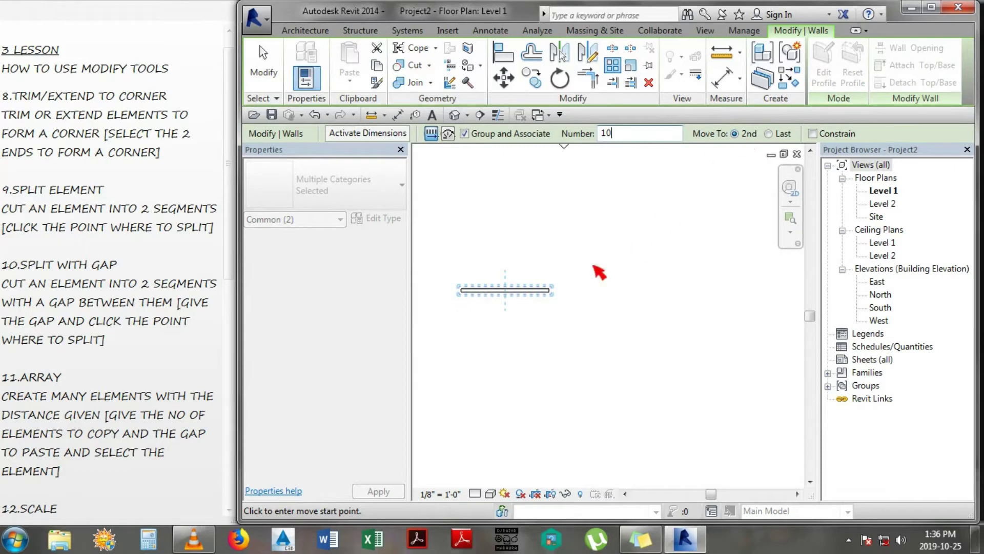
pyautogui.click(505, 291)
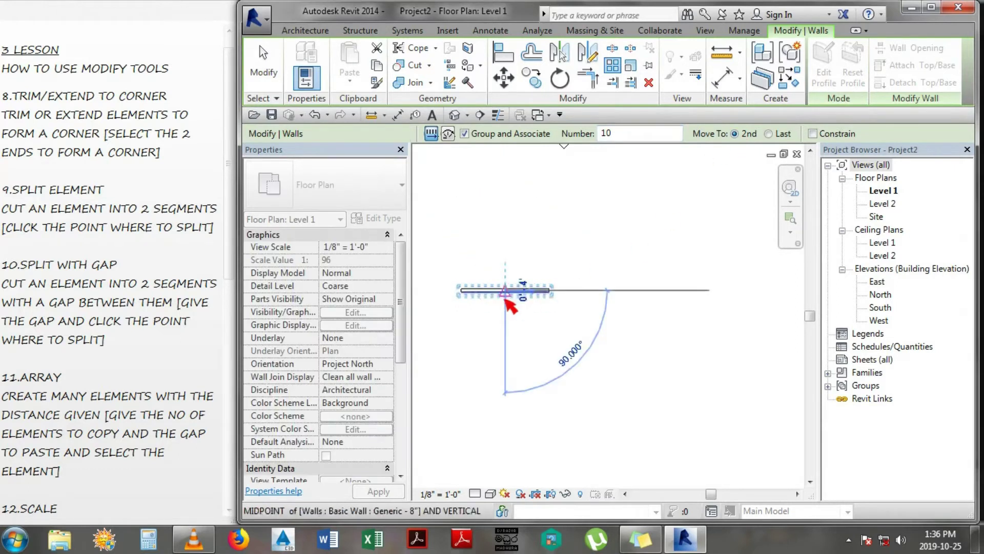
pyautogui.click(506, 319)
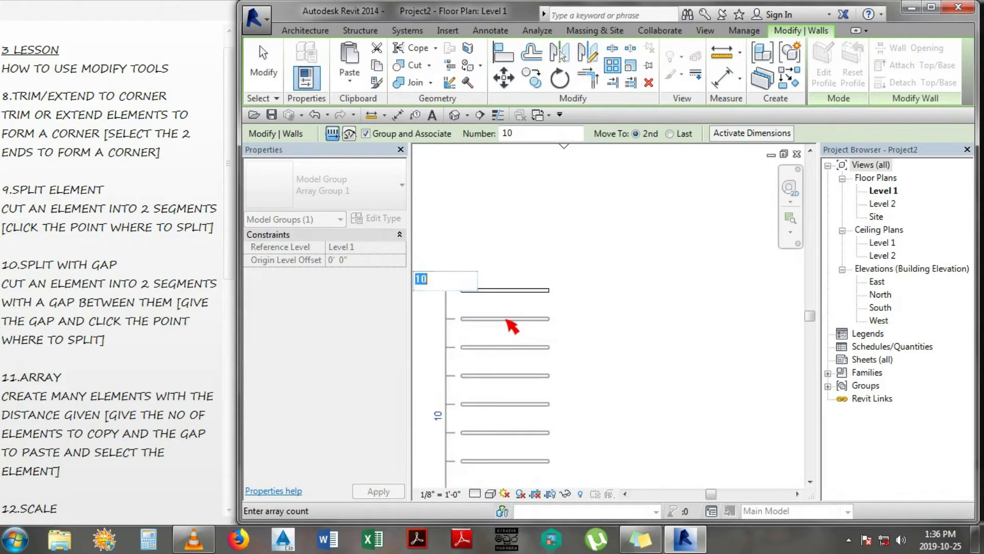
pyautogui.scroll(-1, 511, 324)
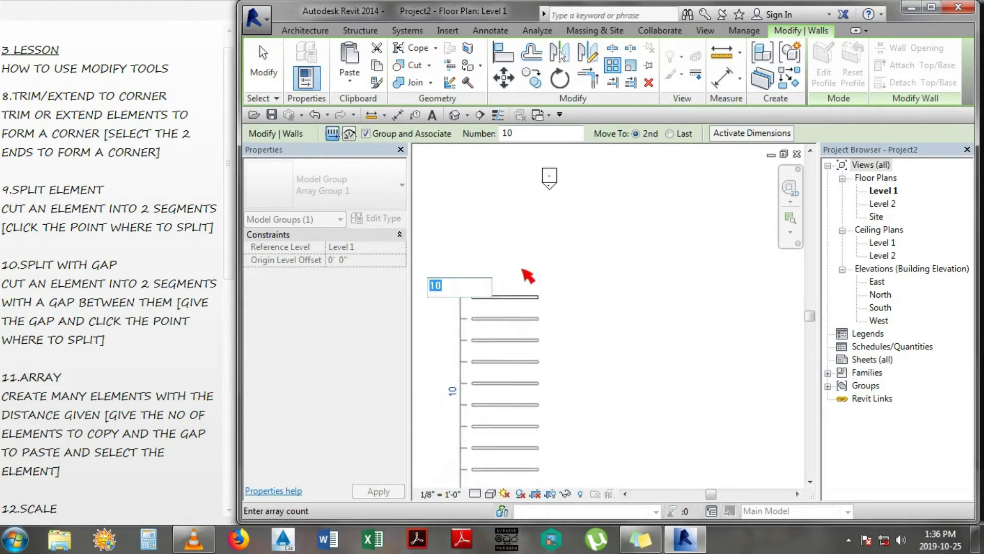
pyautogui.scroll(1, 472, 377)
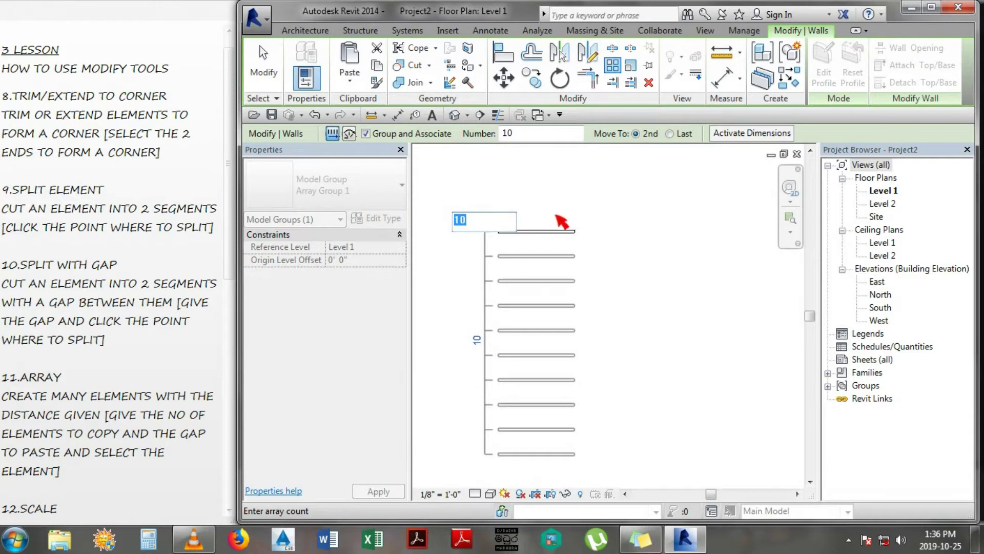
pyautogui.press('Return')
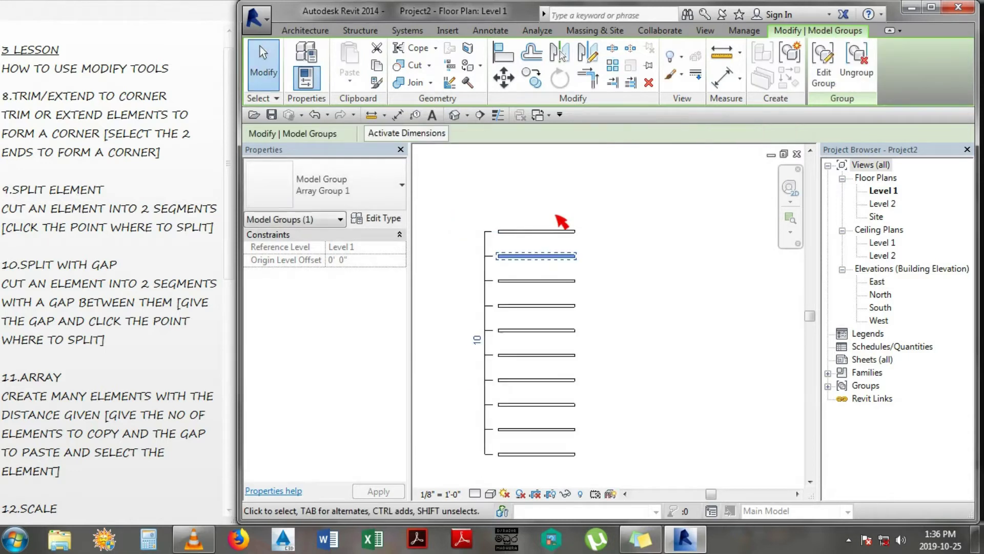
pyautogui.click(318, 31)
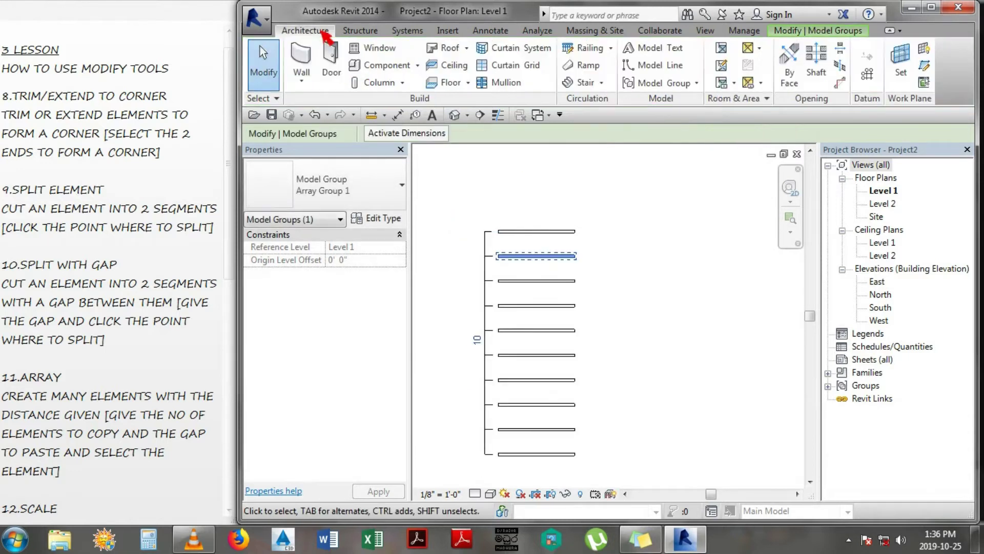
# Step: Draw a separate horizontal wall to the right of the top arrayed wall
pyautogui.click(310, 59)
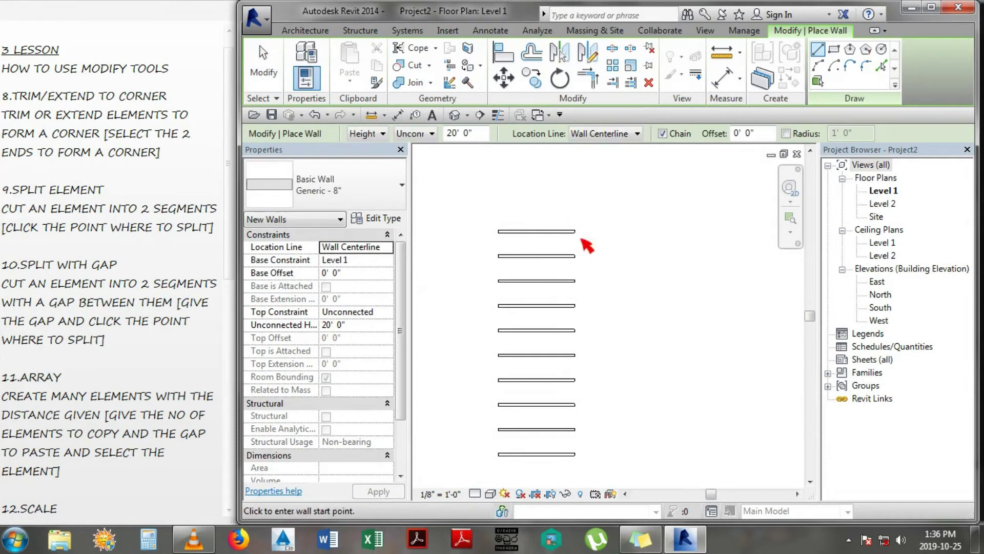
pyautogui.click(638, 231)
pyautogui.click(721, 230)
pyautogui.press('Escape')
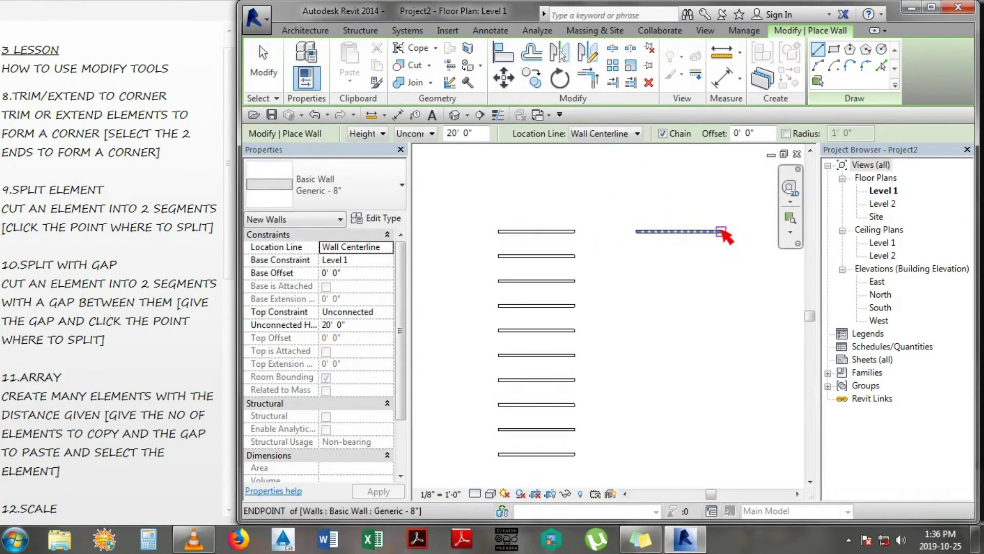
pyautogui.press('Escape')
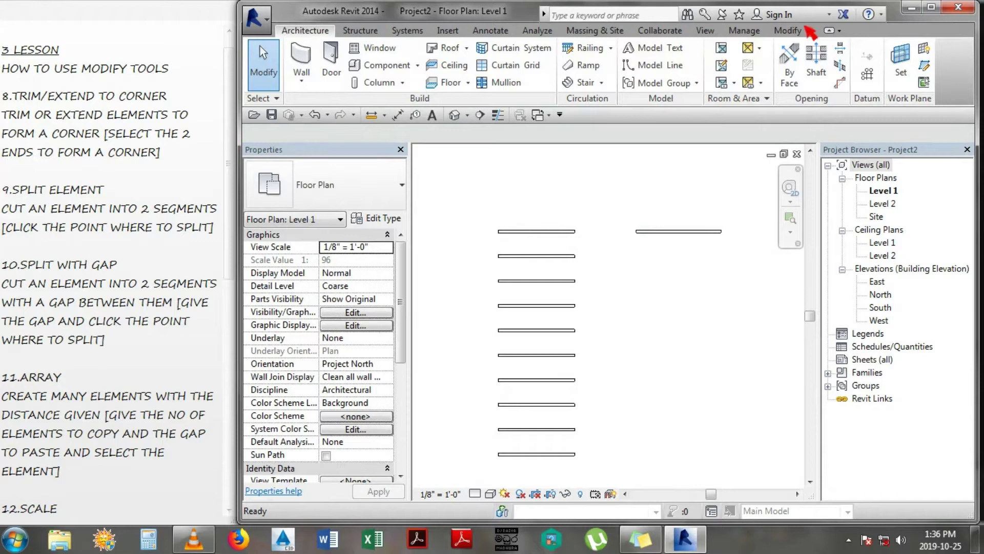
pyautogui.click(797, 31)
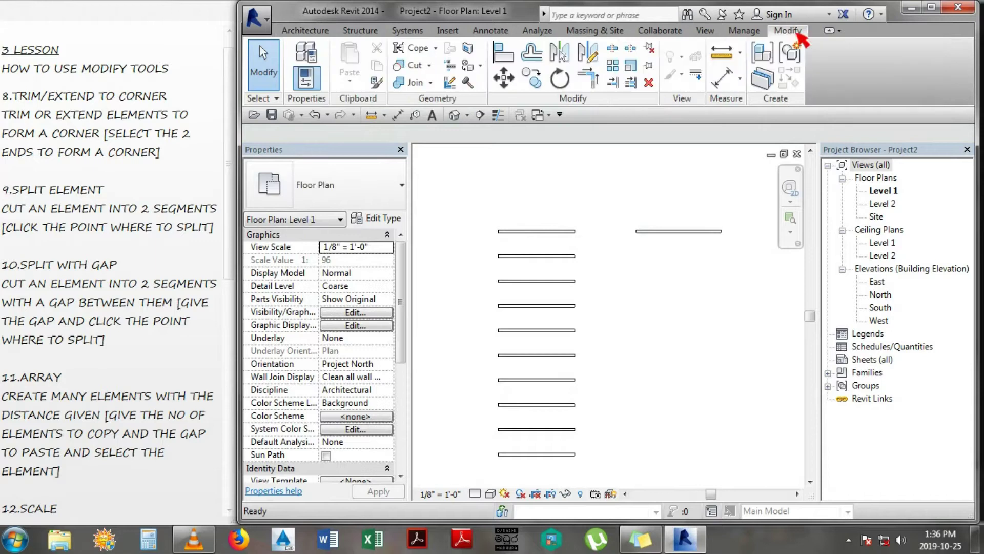
# Step: Array the right-hand wall into 10 copies, last copy level with the bottom left wall, then select all walls
pyautogui.click(617, 67)
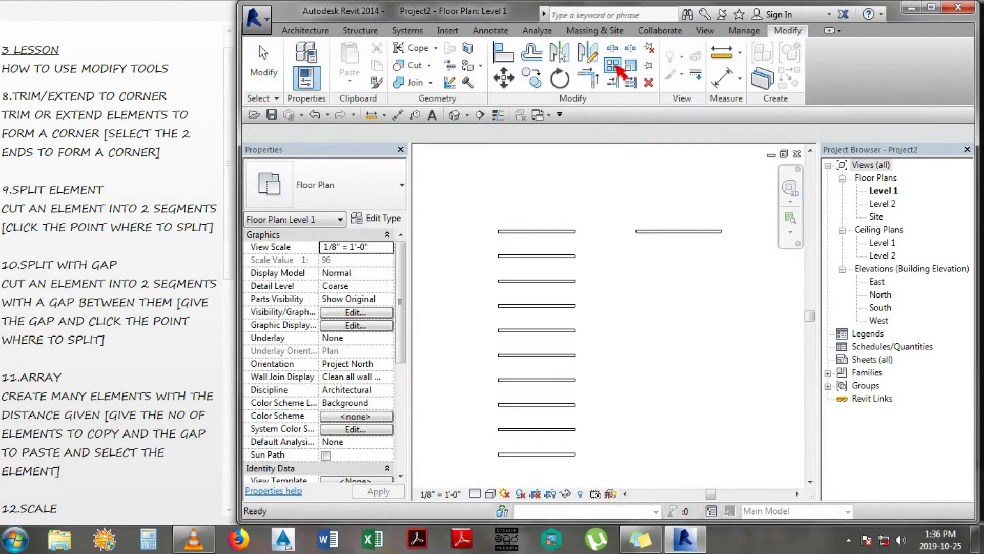
pyautogui.click(678, 232)
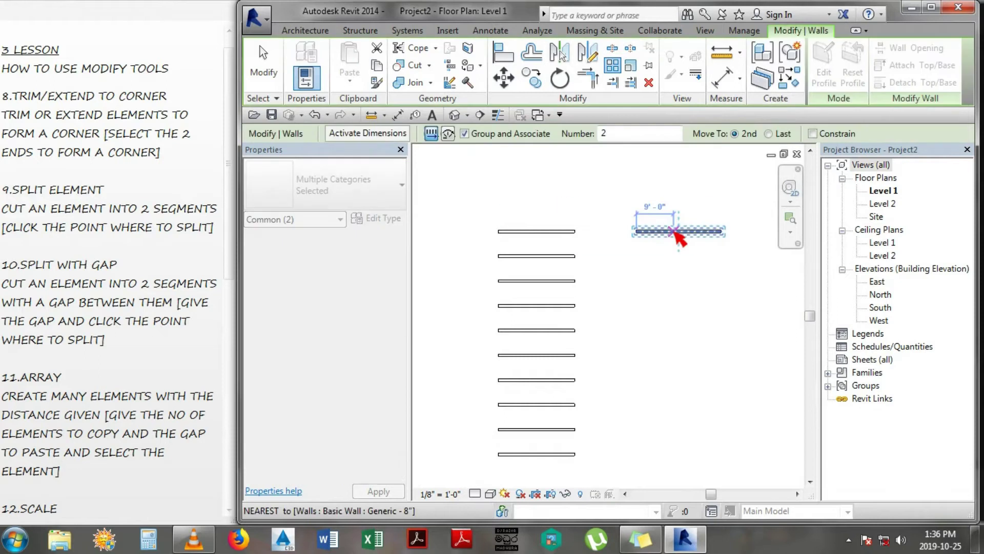
pyautogui.doubleClick(601, 133)
pyautogui.write('10')
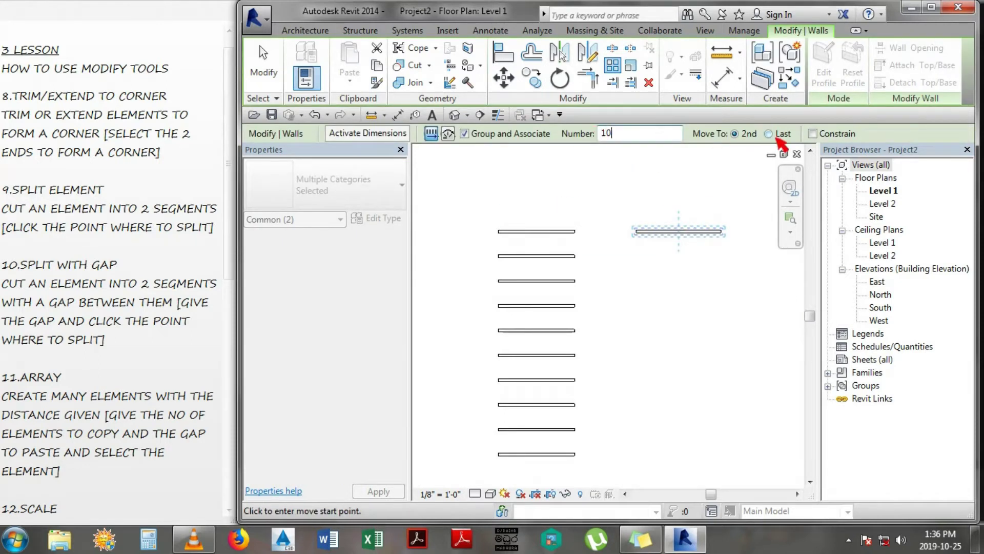
pyautogui.click(706, 231)
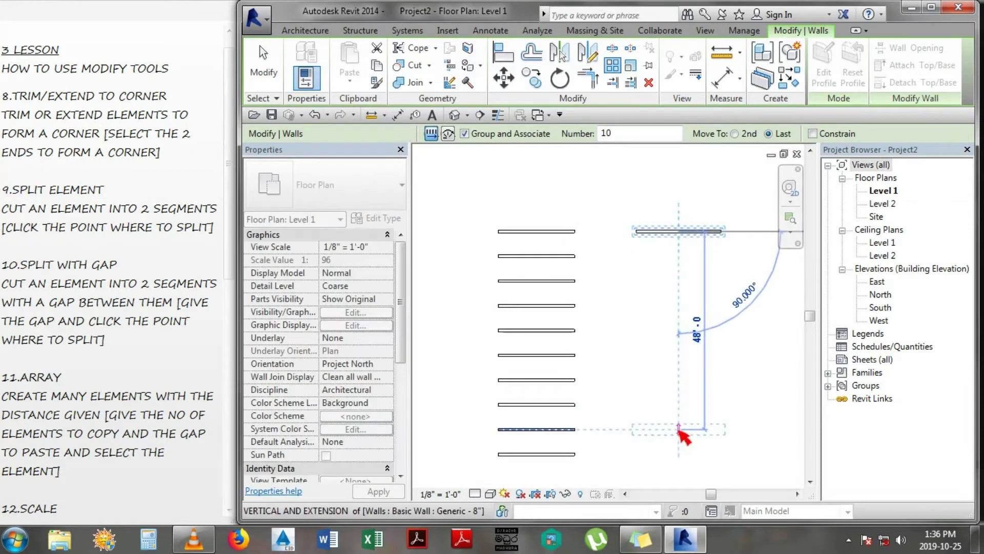
pyautogui.click(680, 453)
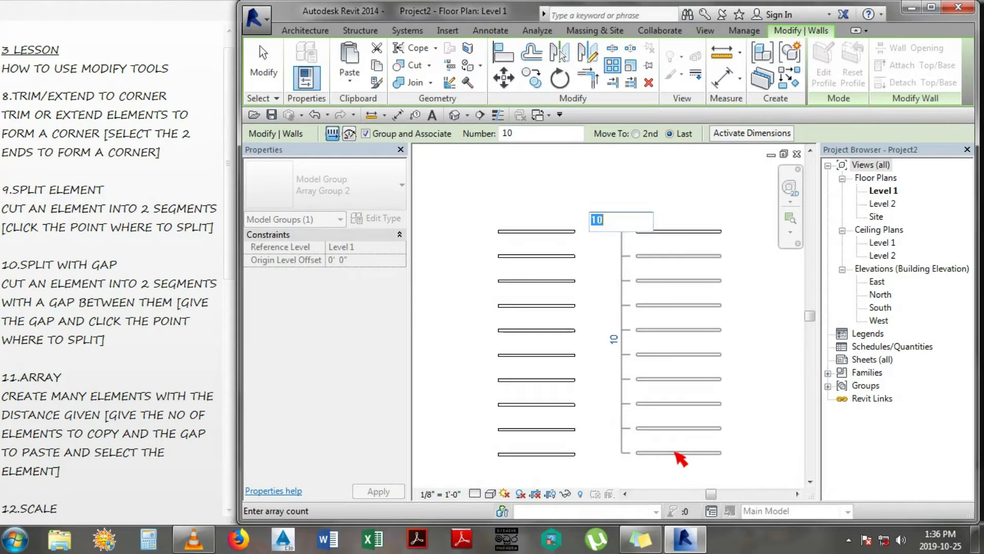
pyautogui.press('Return')
pyautogui.scroll(-1, 554, 174)
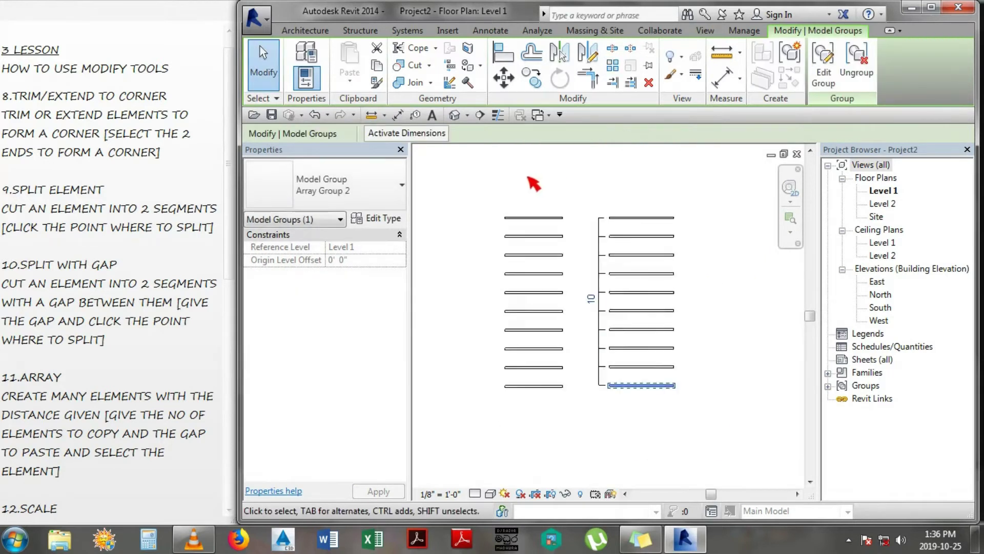
pyautogui.scroll(-1, 533, 182)
pyautogui.moveTo(504, 183); pyautogui.dragTo(667, 363)
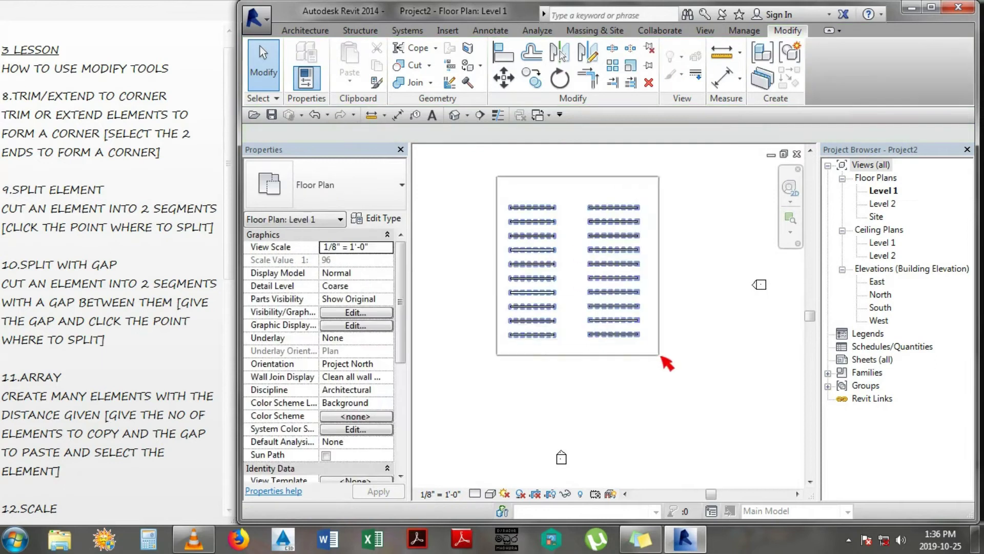
# Step: Delete both ten-wall array groups and scroll the lesson notes further down
pyautogui.press('Delete')
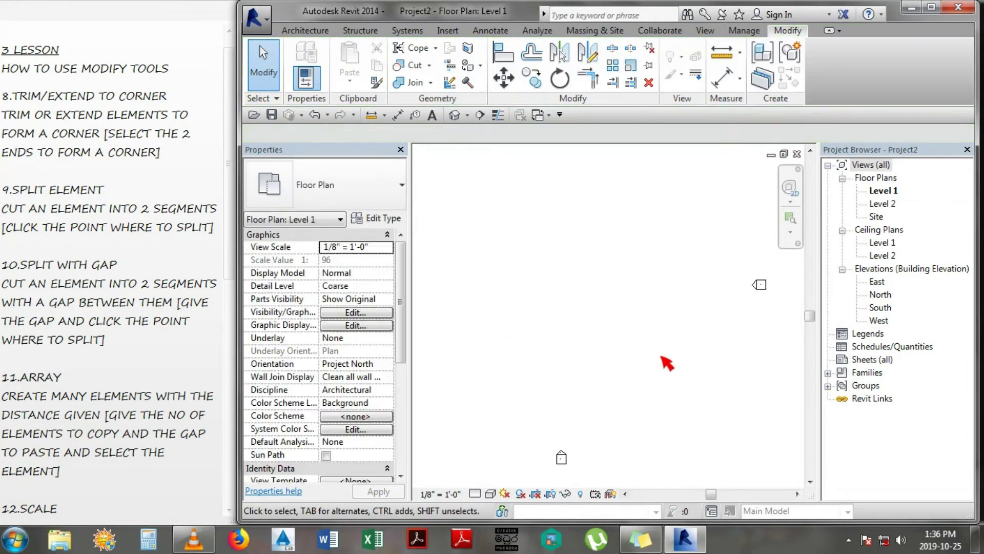
pyautogui.click(150, 447)
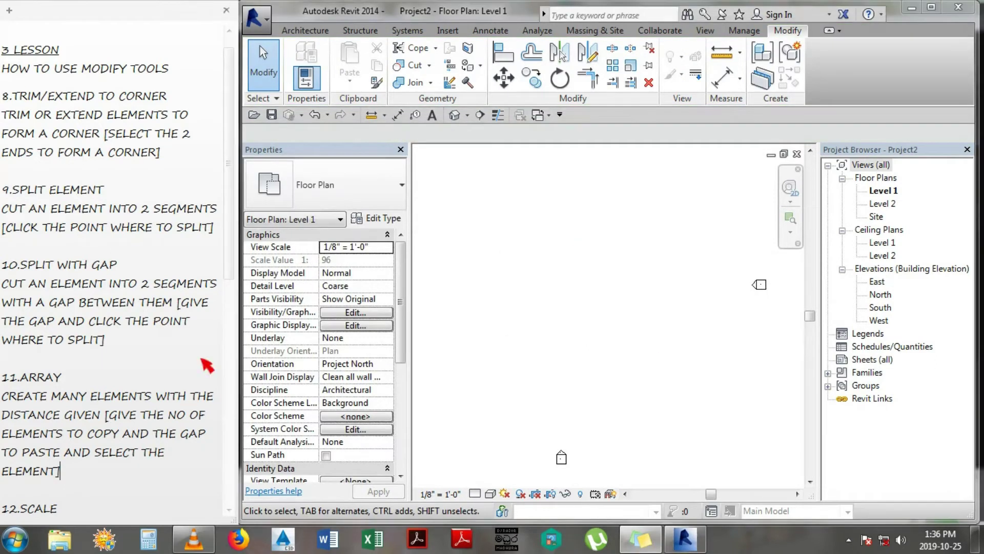
pyautogui.scroll(-1, 235, 264)
pyautogui.scroll(-3, 235, 263)
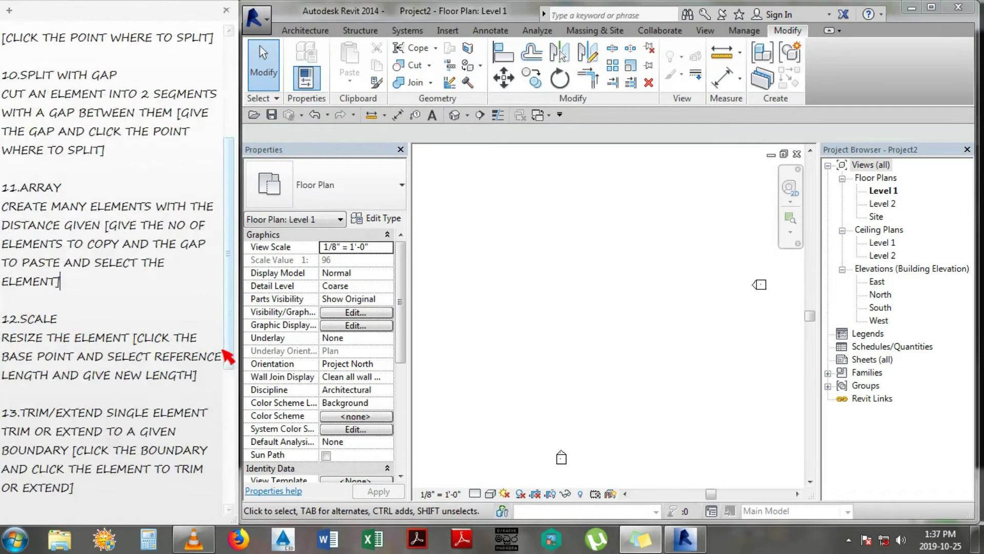
pyautogui.scroll(-3, 215, 420)
pyautogui.scroll(-1, 220, 476)
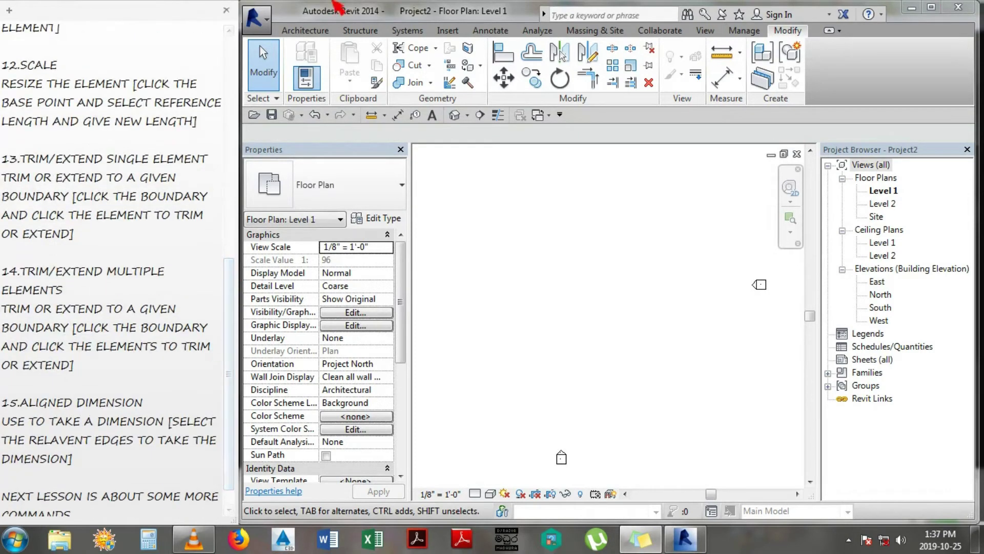
# Step: Highlight the Scale notes on resizing elements, then switch to the Architecture tools
pyautogui.doubleClick(22, 71)
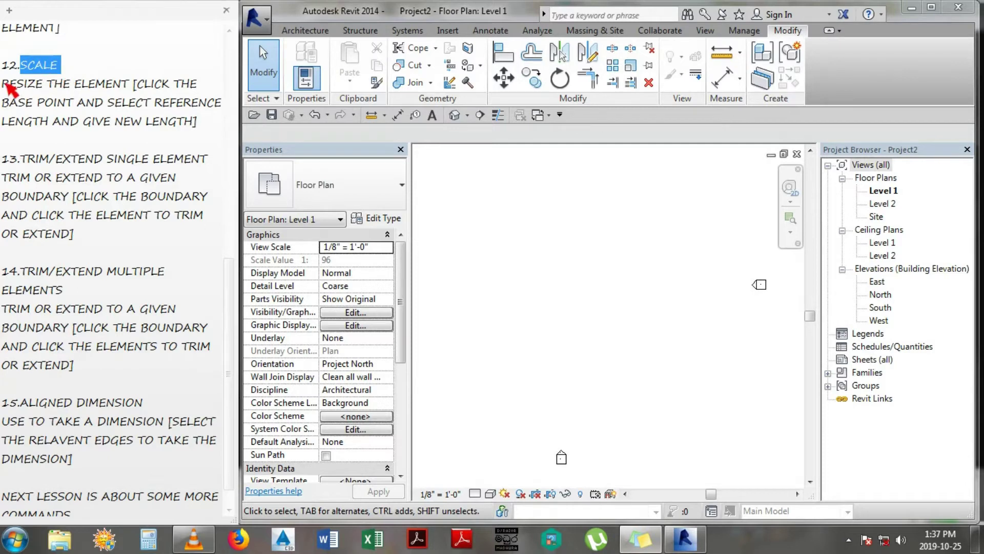
pyautogui.moveTo(6, 83); pyautogui.dragTo(124, 86)
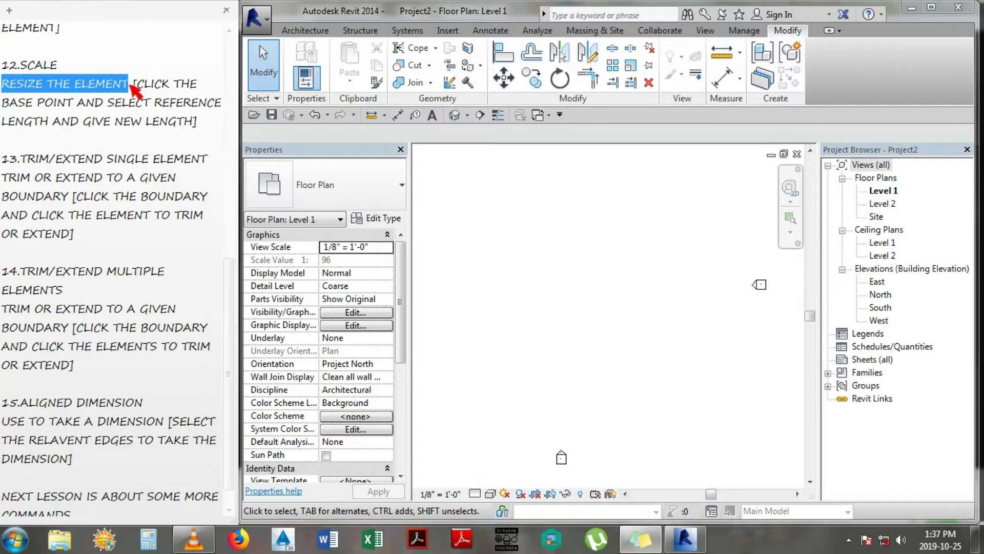
pyautogui.click(139, 85)
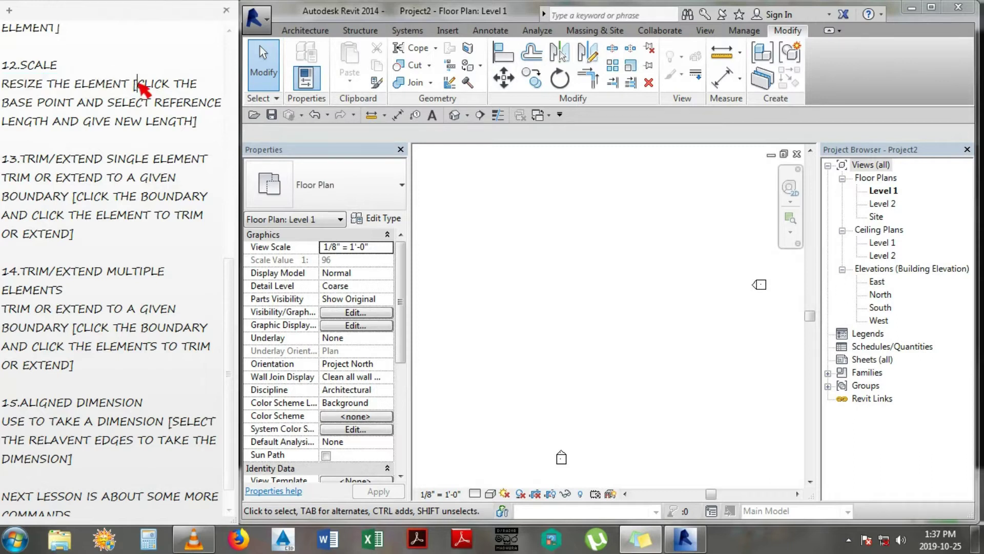
pyautogui.moveTo(139, 84); pyautogui.dragTo(219, 122)
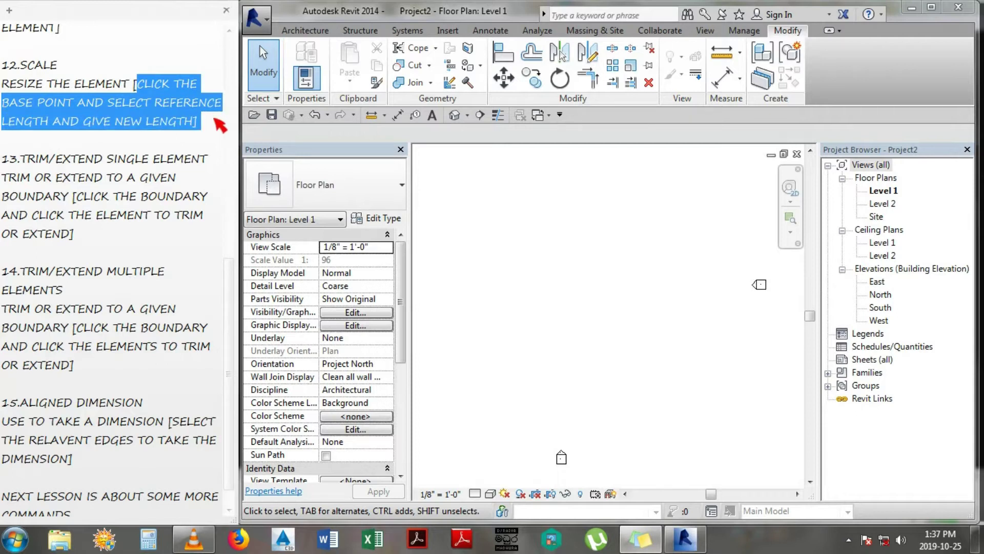
pyautogui.click(307, 31)
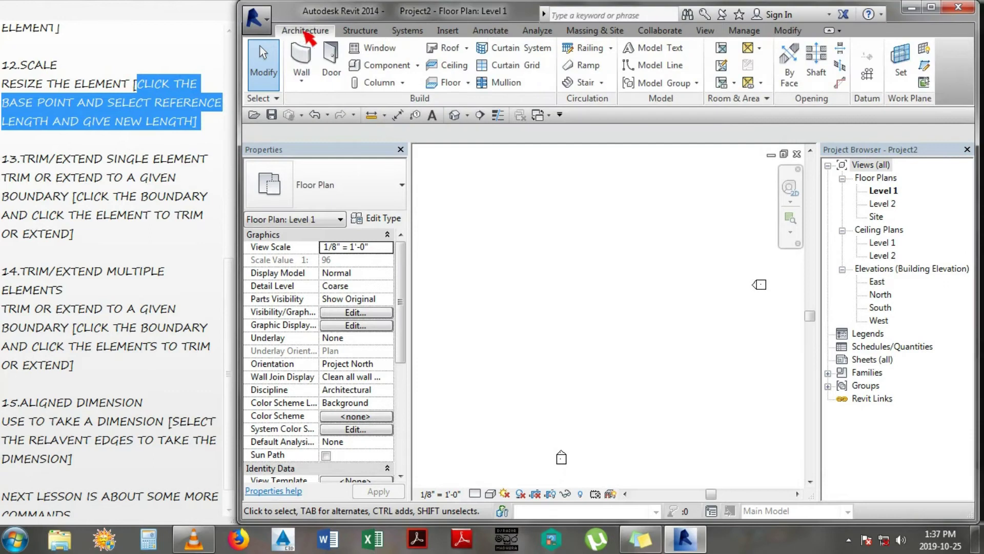
# Step: Draw a vertical, a bottom horizontal and a slanted wall closing into a right triangle
pyautogui.click(303, 64)
pyautogui.click(493, 216)
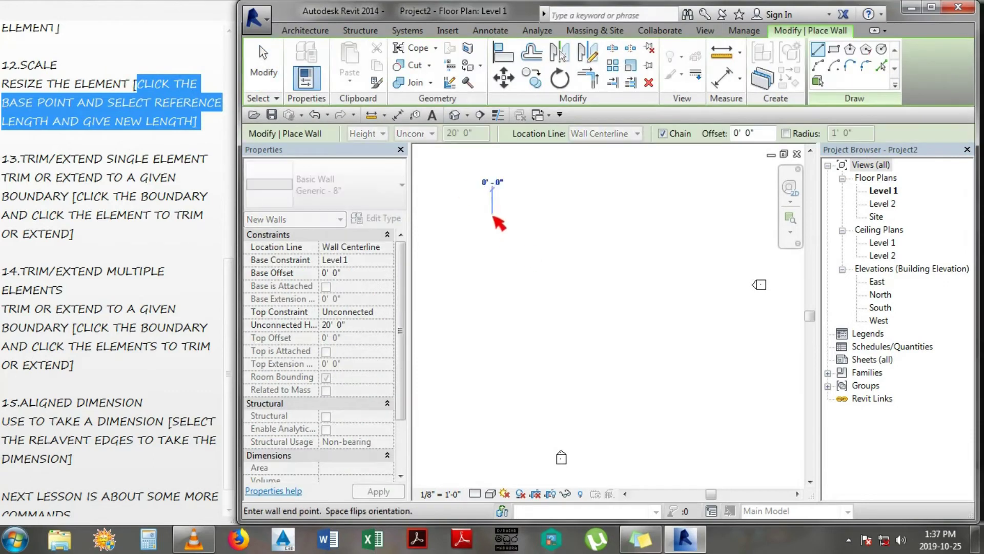
pyautogui.click(492, 264)
pyautogui.click(583, 265)
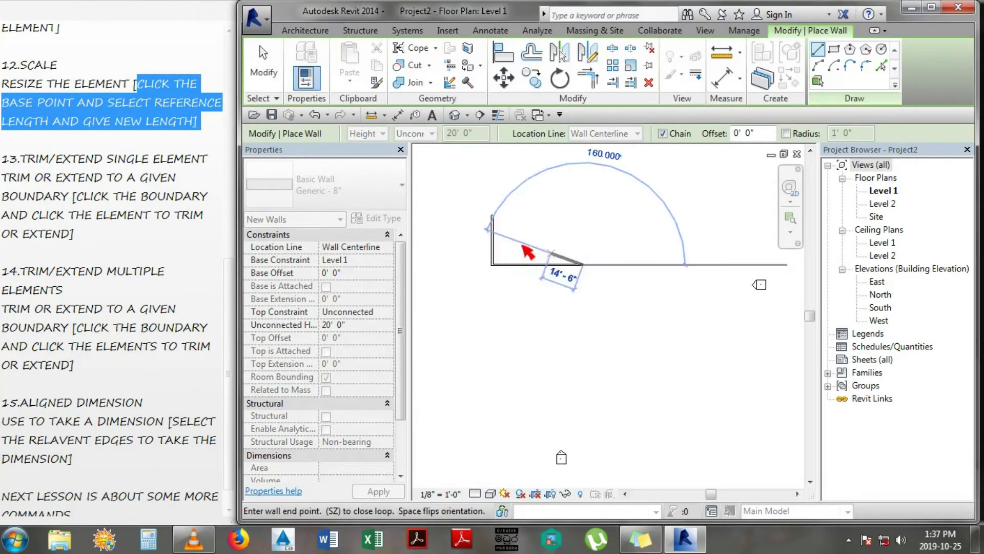
pyautogui.click(493, 216)
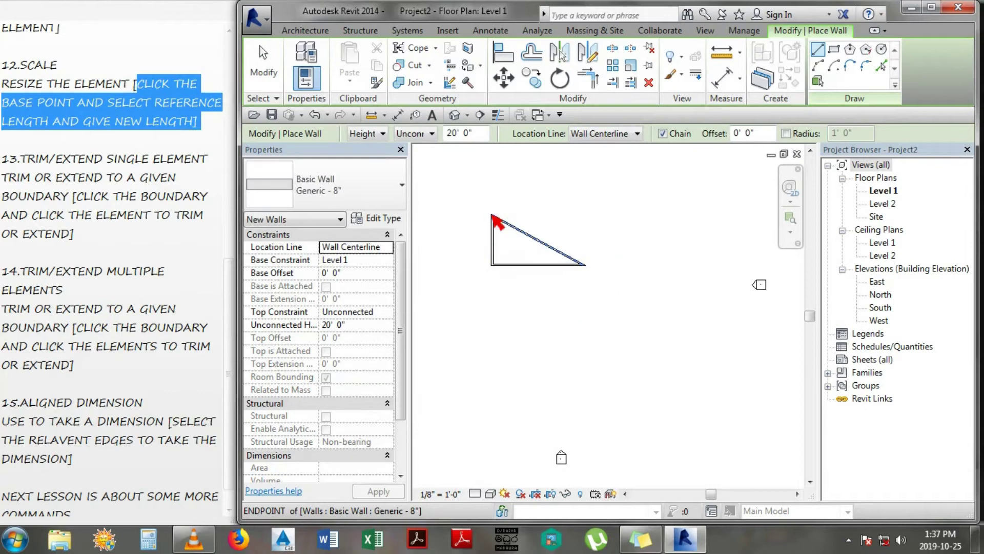
# Step: Scale the three triangle walls about their lower-left corner to roughly double their size
pyautogui.click(632, 69)
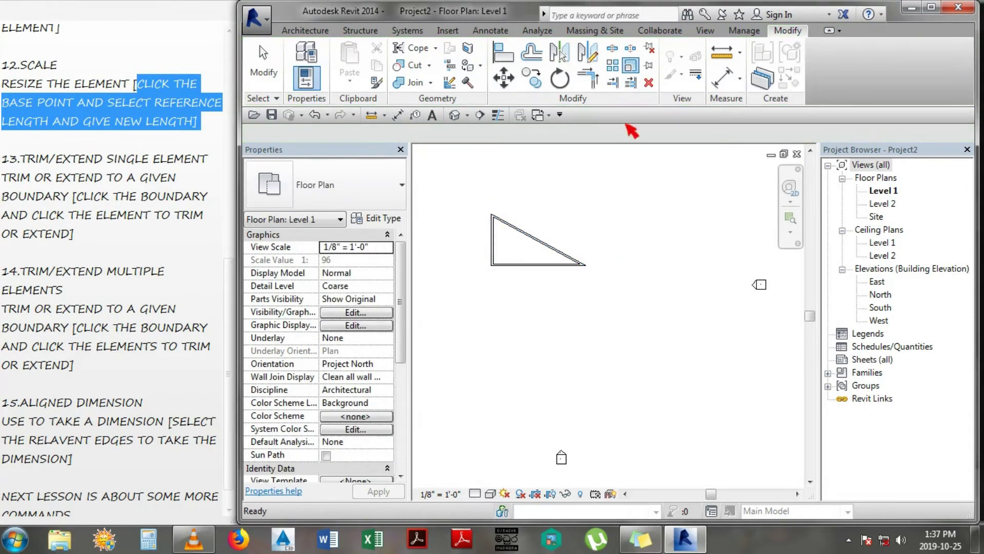
pyautogui.moveTo(481, 196); pyautogui.dragTo(605, 287)
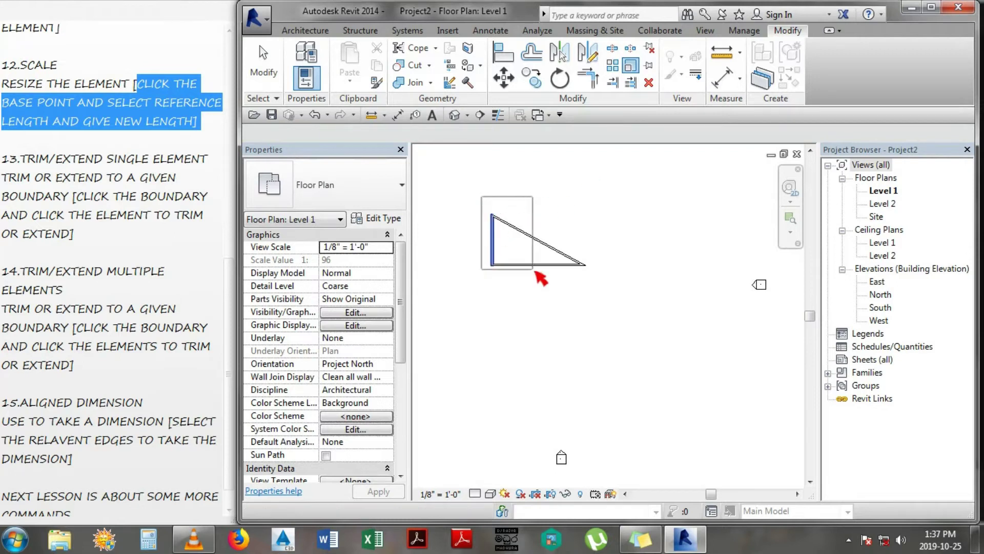
pyautogui.press('Return')
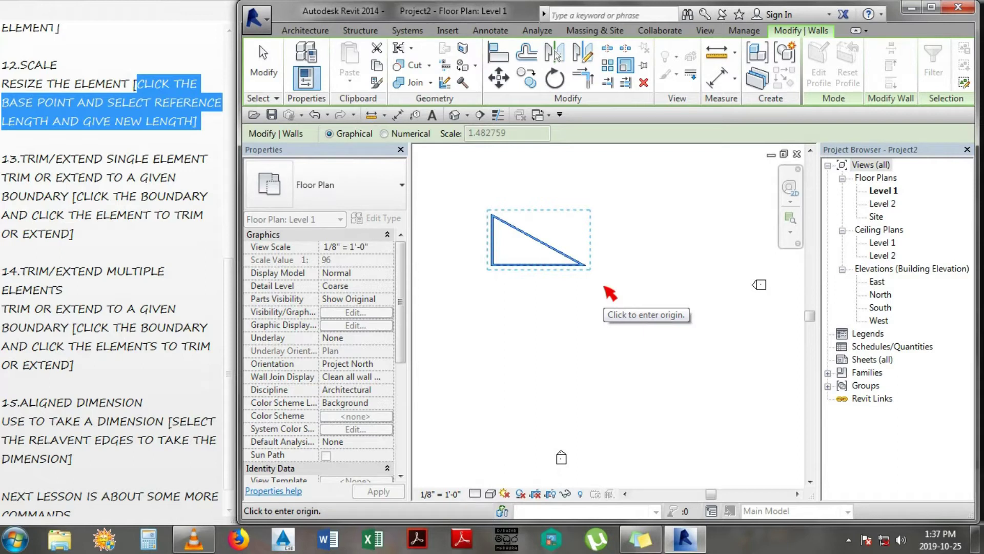
pyautogui.click(493, 265)
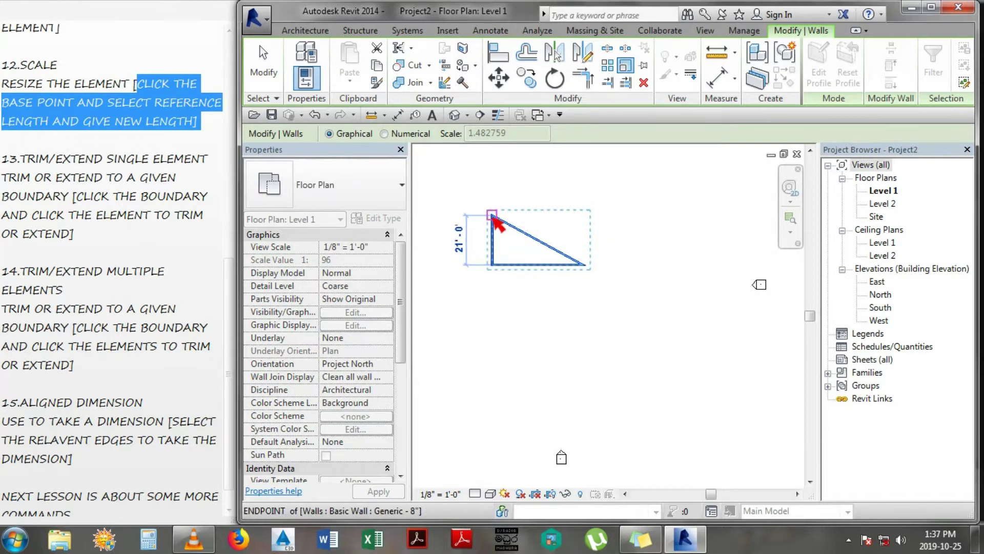
pyautogui.click(492, 215)
pyautogui.click(492, 168)
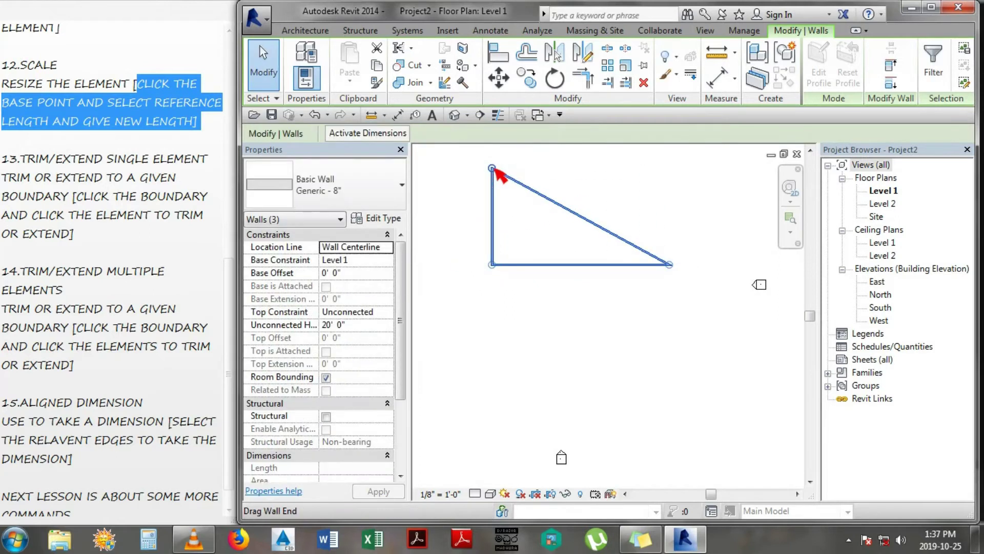
pyautogui.press('Escape')
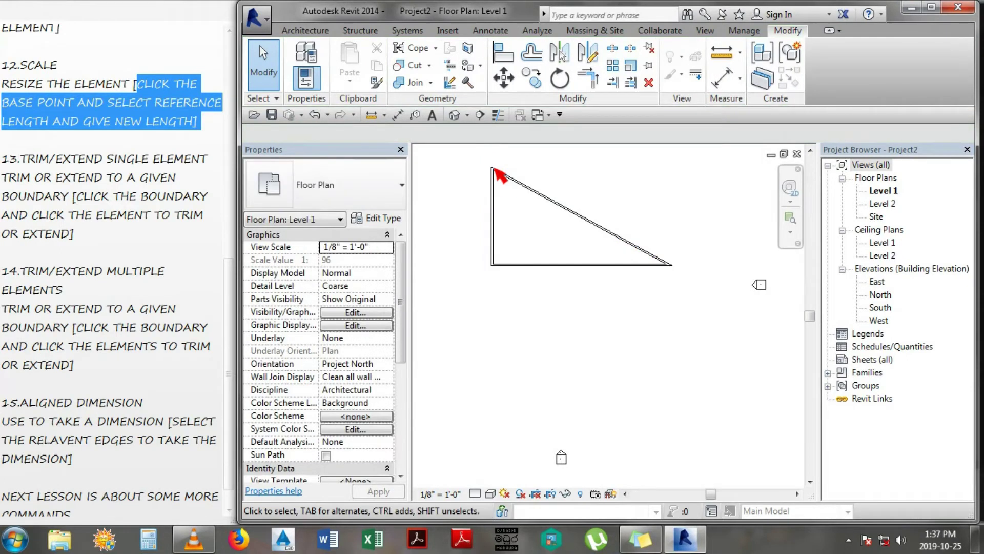
pyautogui.click(100, 143)
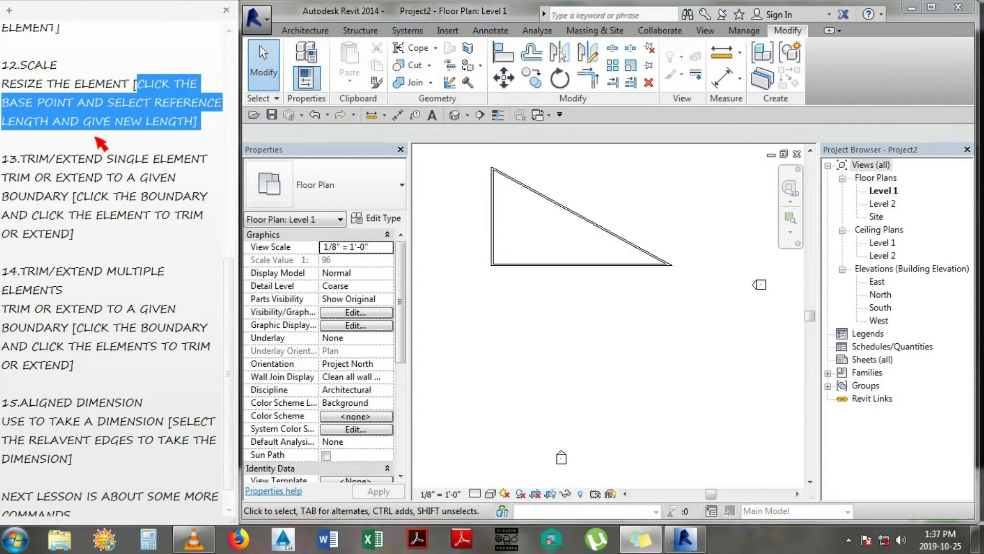
pyautogui.click(95, 107)
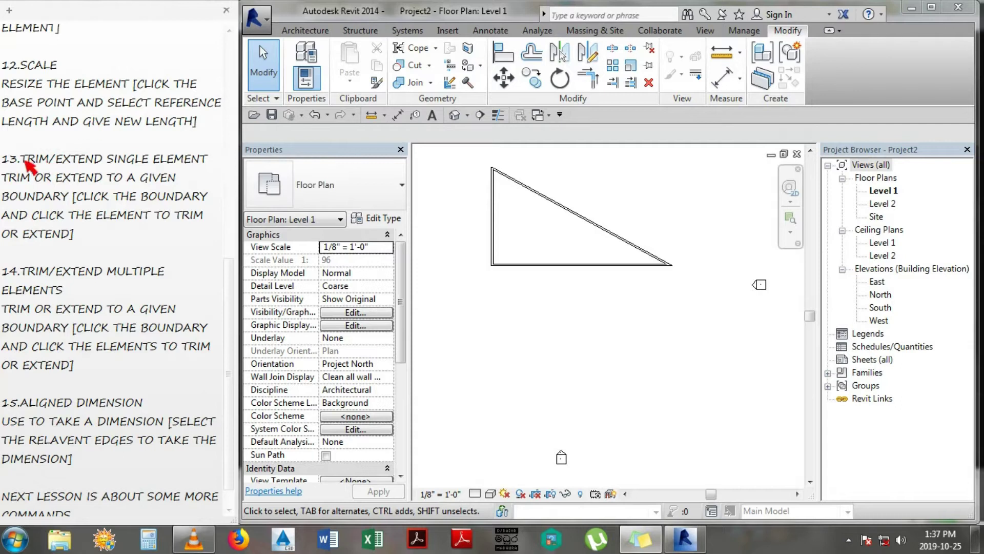
pyautogui.moveTo(21, 159); pyautogui.dragTo(211, 159)
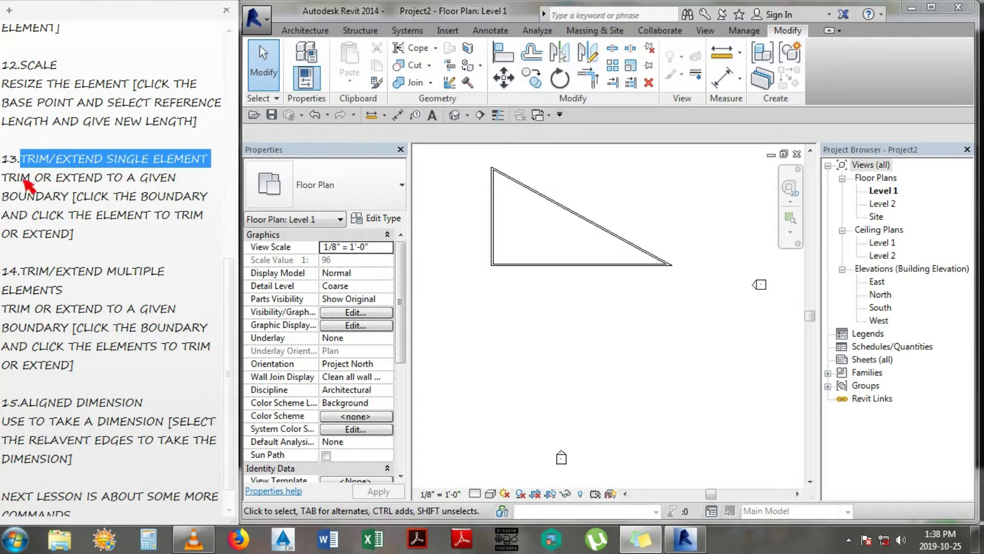
pyautogui.moveTo(3, 175)
pyautogui.mouseDown()
pyautogui.moveTo(169, 175)
pyautogui.moveTo(137, 194)
pyautogui.moveTo(72, 197)
pyautogui.moveTo(219, 210)
pyautogui.moveTo(146, 237)
pyautogui.mouseUp()
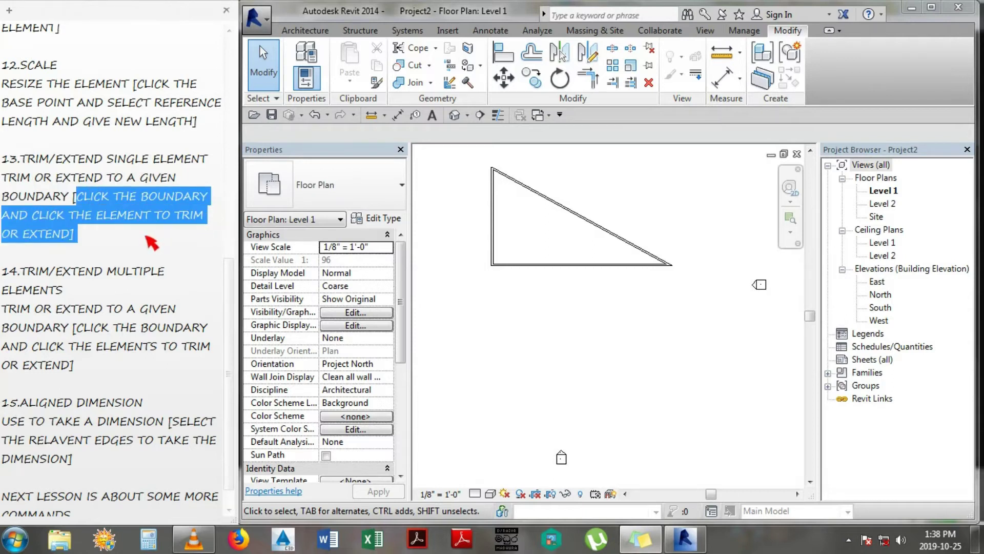
pyautogui.click(477, 292)
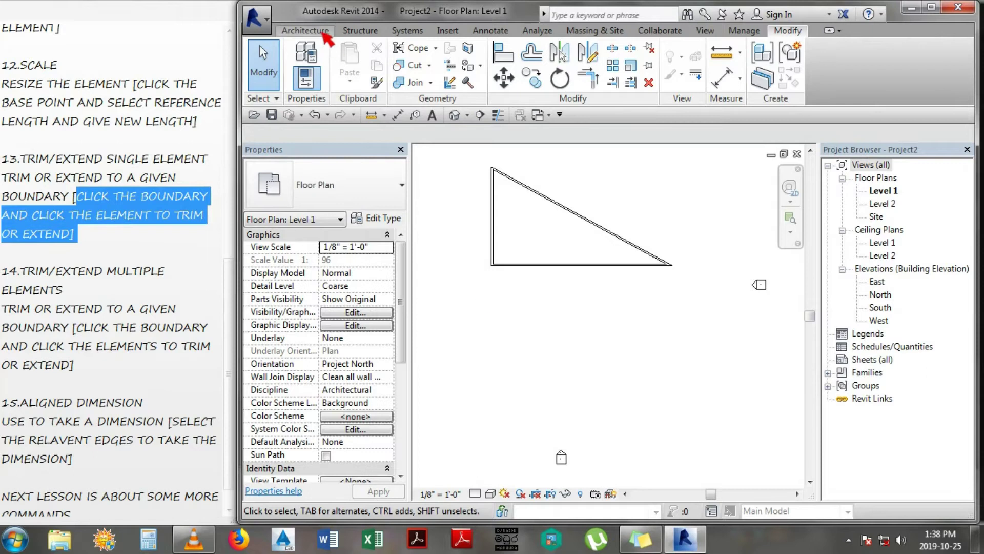
# Step: Draw a short lone horizontal wall and a separate vertical wall to its right
pyautogui.click(306, 31)
pyautogui.click(305, 59)
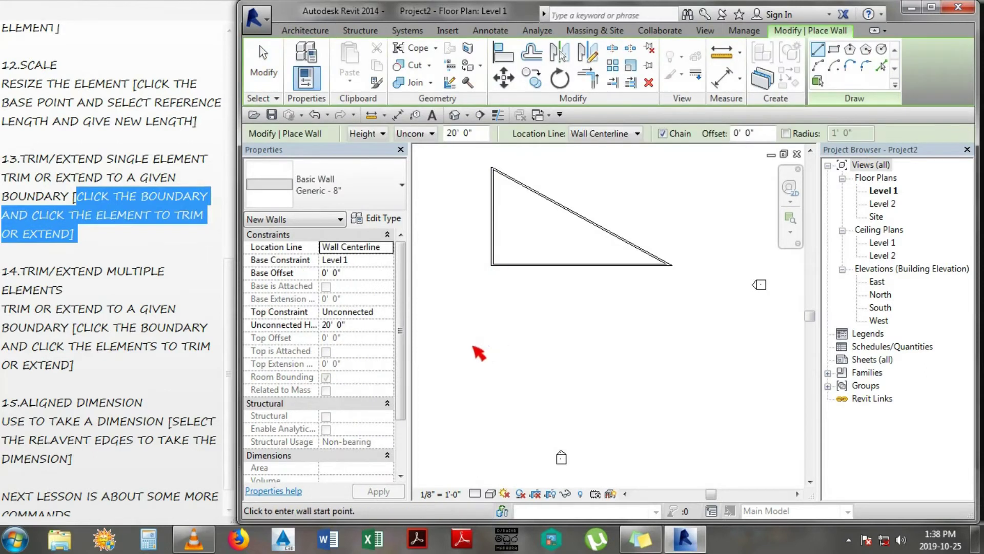
pyautogui.click(472, 345)
pyautogui.click(549, 344)
pyautogui.press('Escape')
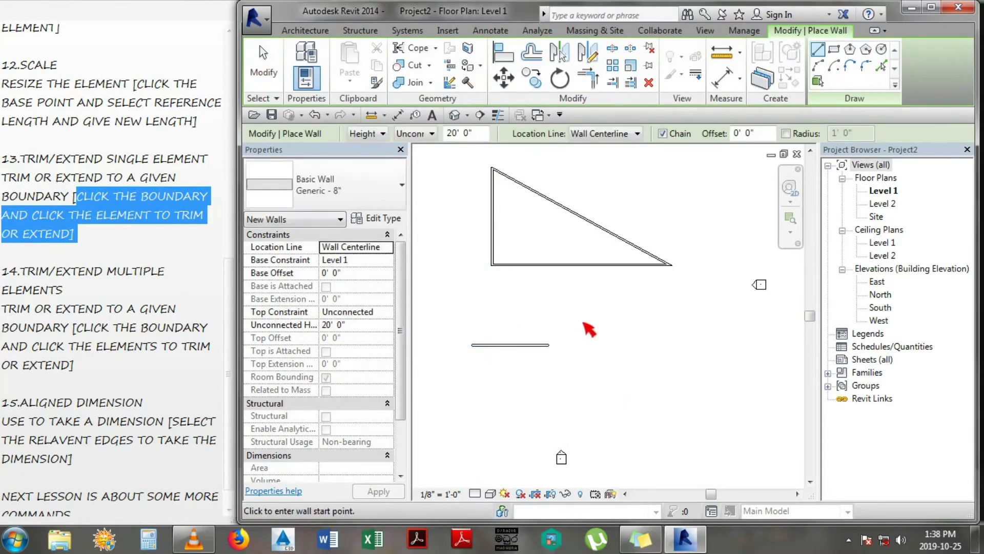
pyautogui.click(585, 295)
pyautogui.click(585, 380)
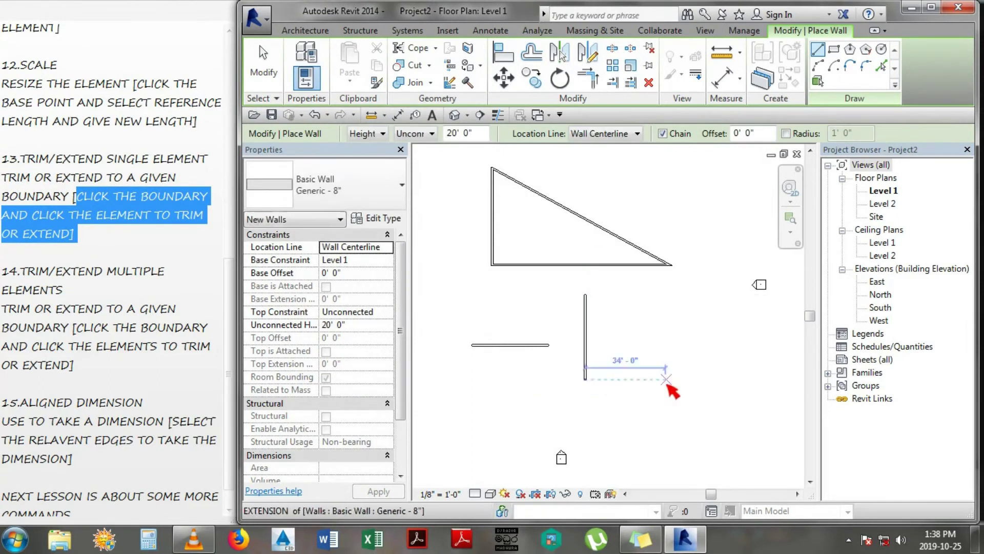
pyautogui.press('Escape')
# Step: Draw a lower horizontal wall with a vertical wall crossing through it
pyautogui.click(656, 396)
pyautogui.click(750, 395)
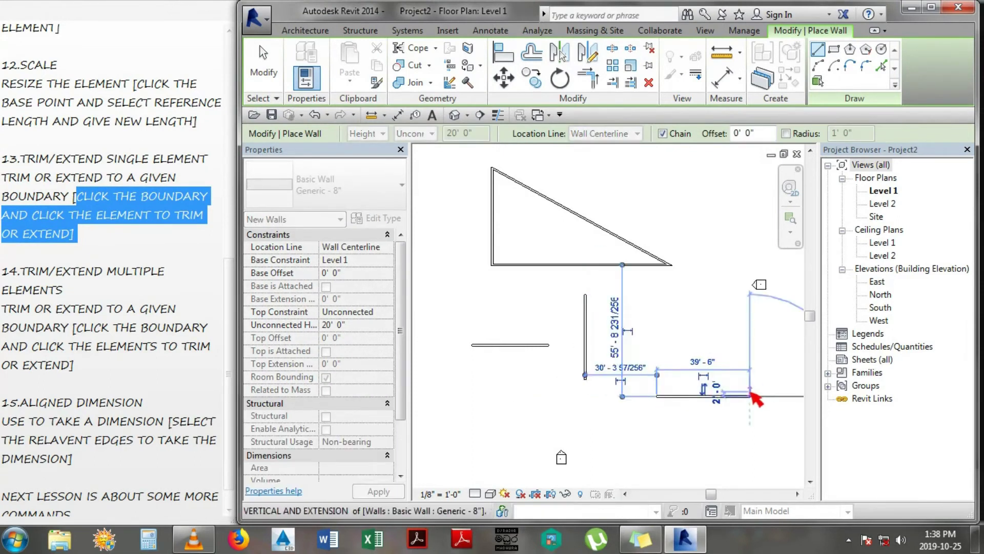
pyautogui.press('Escape')
pyautogui.click(712, 337)
pyautogui.click(713, 430)
pyautogui.press('Escape')
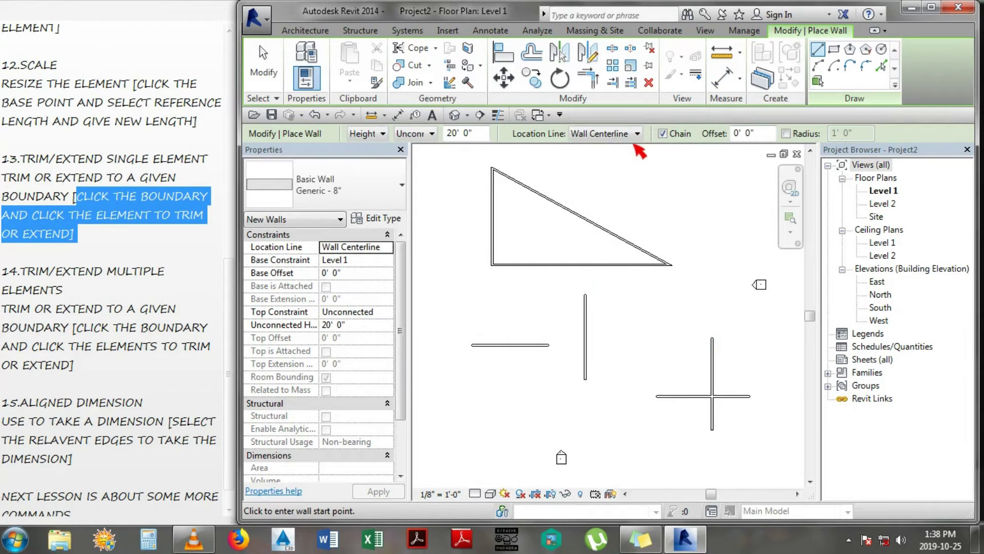
# Step: Extend the short horizontal wall to the vertical wall and trim the crossing wall's left half
pyautogui.click(619, 85)
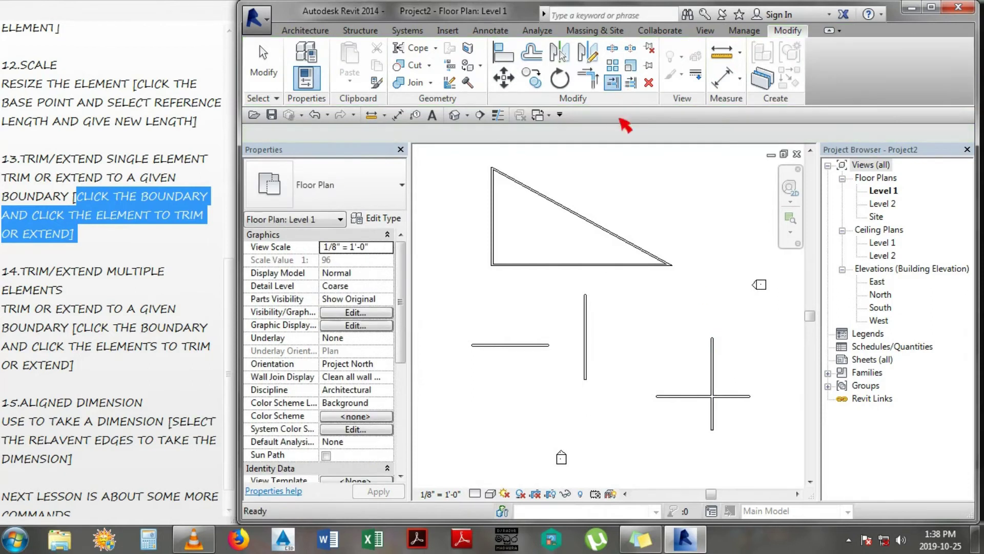
pyautogui.click(586, 347)
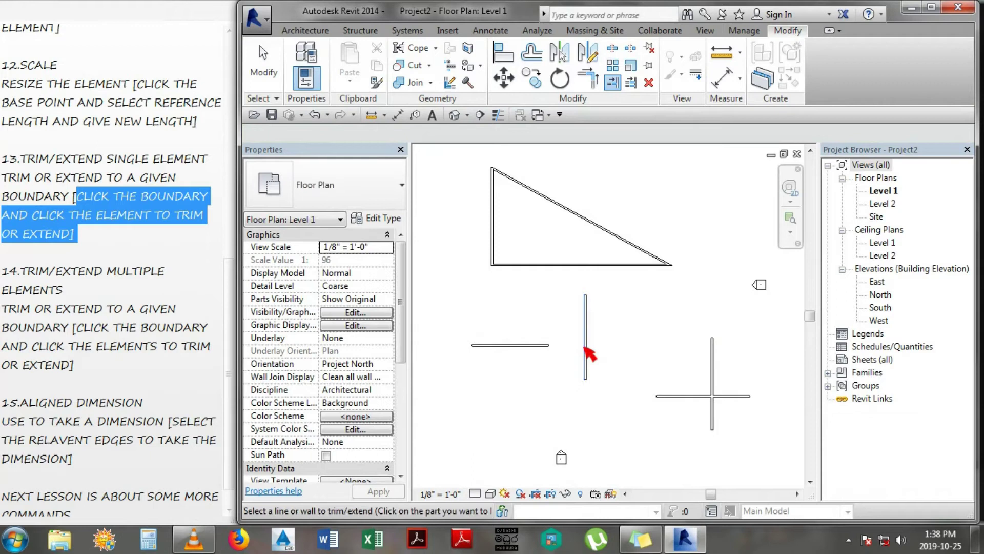
pyautogui.click(547, 347)
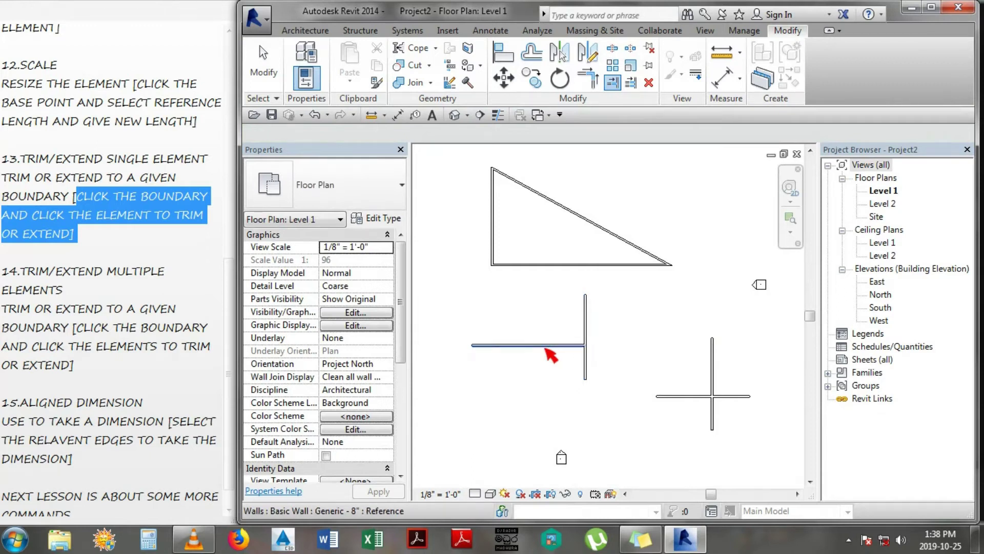
pyautogui.click(713, 381)
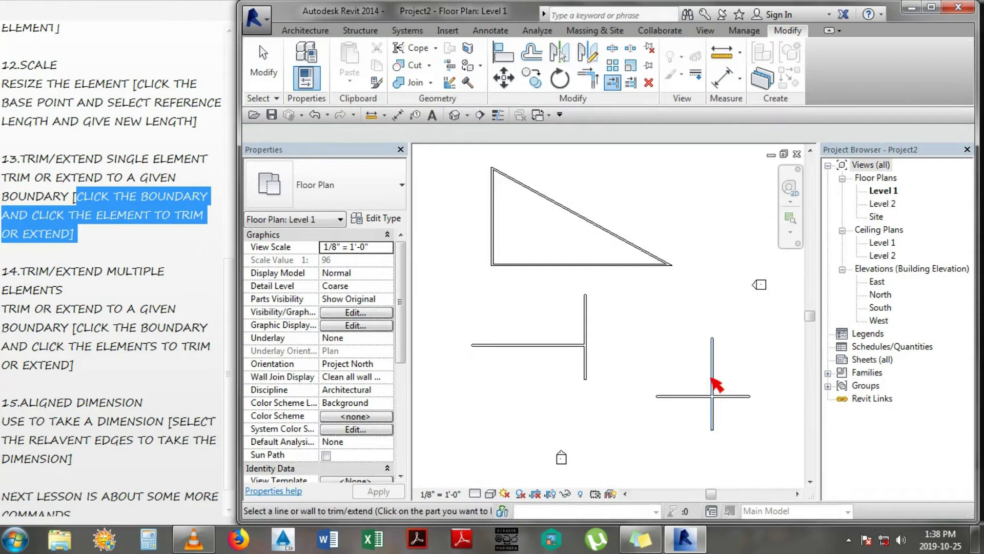
pyautogui.click(731, 396)
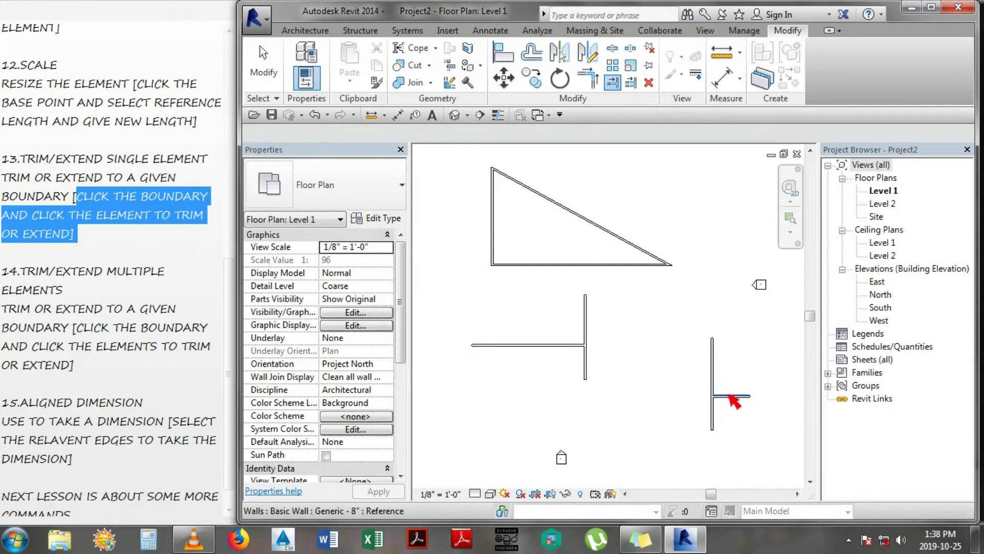
pyautogui.press('Escape')
pyautogui.press('Escape')
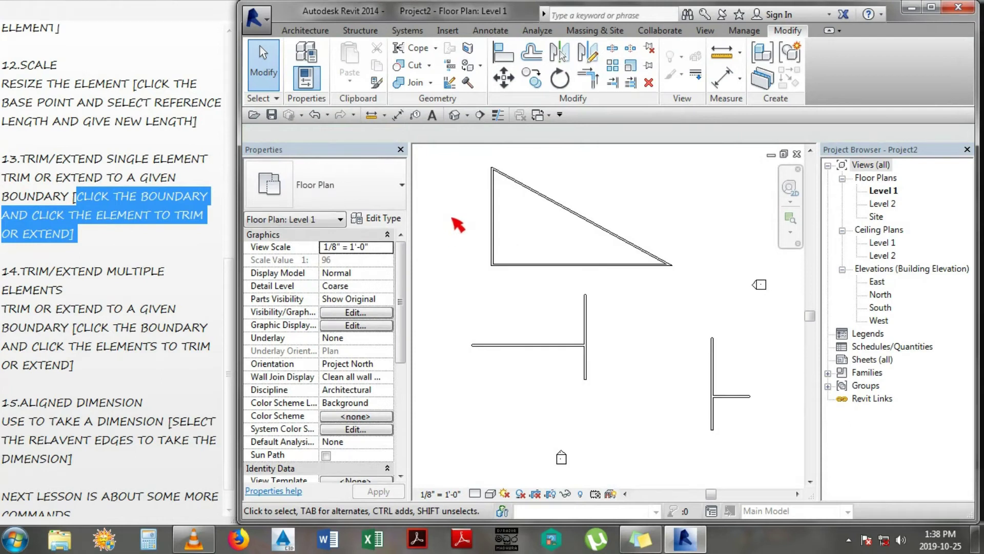
# Step: Window-select every wall on the plan and delete them all
pyautogui.moveTo(468, 161); pyautogui.dragTo(741, 433)
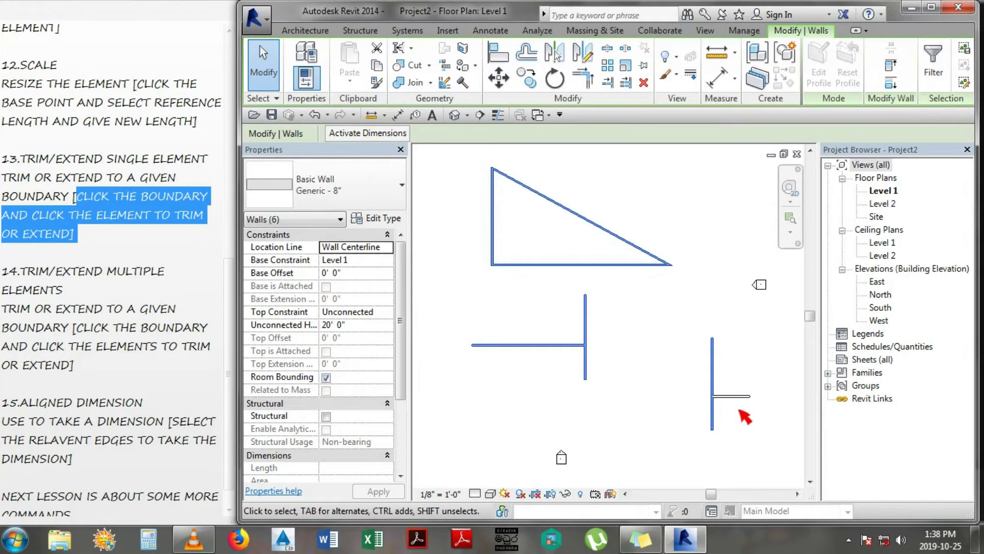
pyautogui.press('Delete')
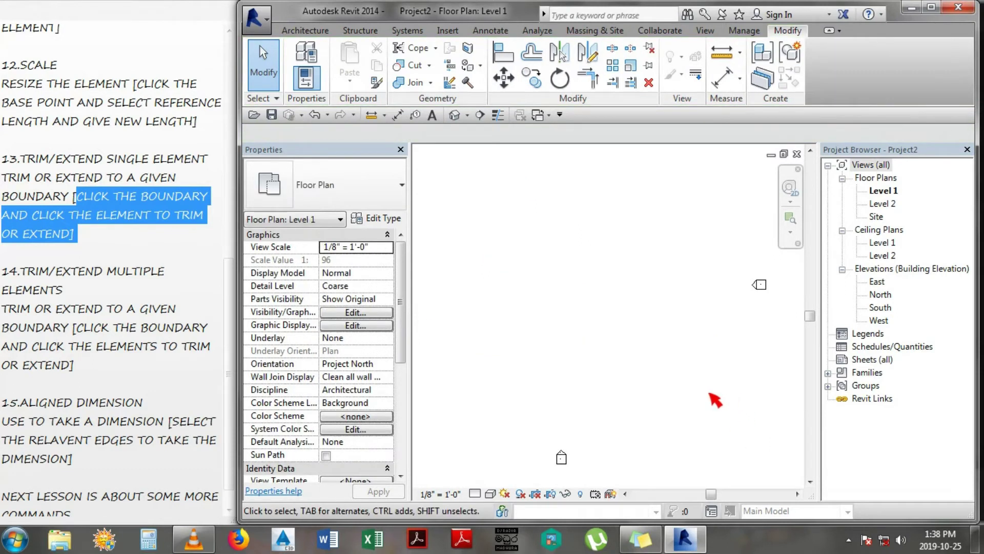
pyautogui.click(305, 30)
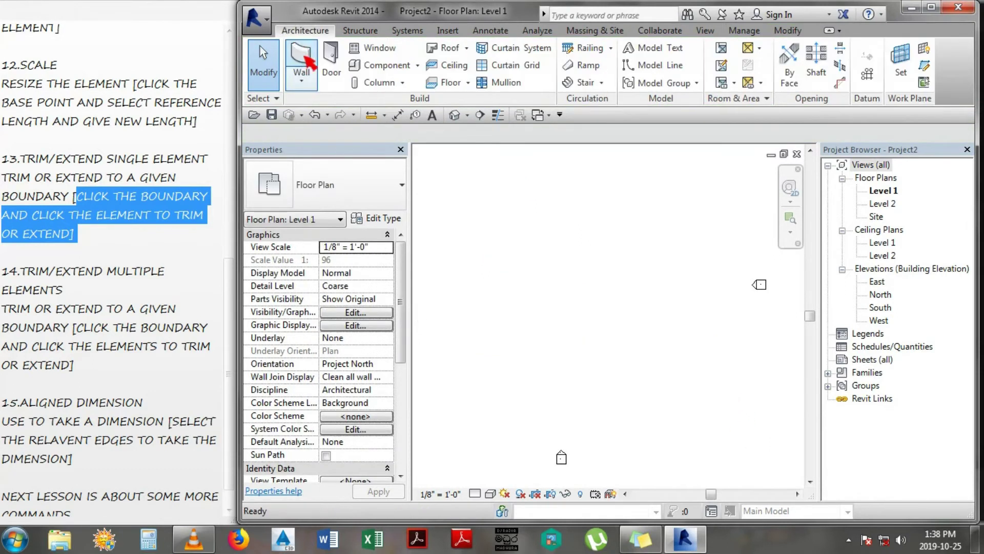
# Step: Draw three stacked horizontal walls, each longer than the one above
pyautogui.click(303, 61)
pyautogui.click(467, 202)
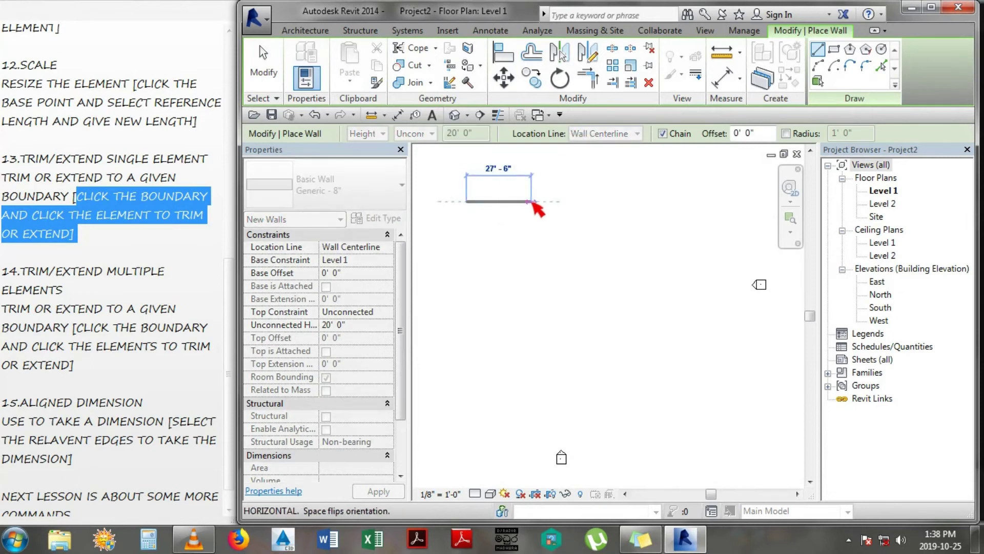
pyautogui.click(530, 201)
pyautogui.press('Escape')
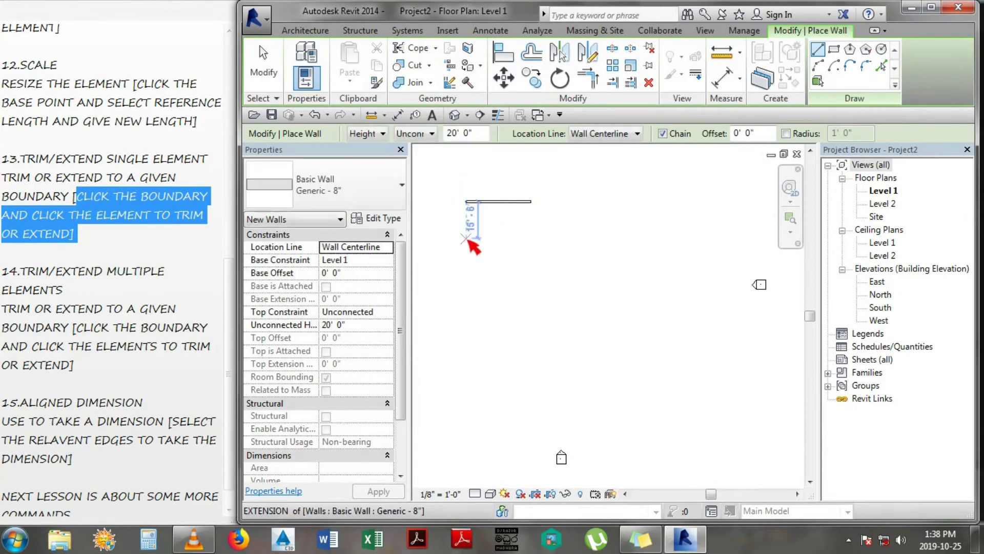
pyautogui.click(466, 238)
pyautogui.click(572, 239)
pyautogui.press('Escape')
pyautogui.click(466, 285)
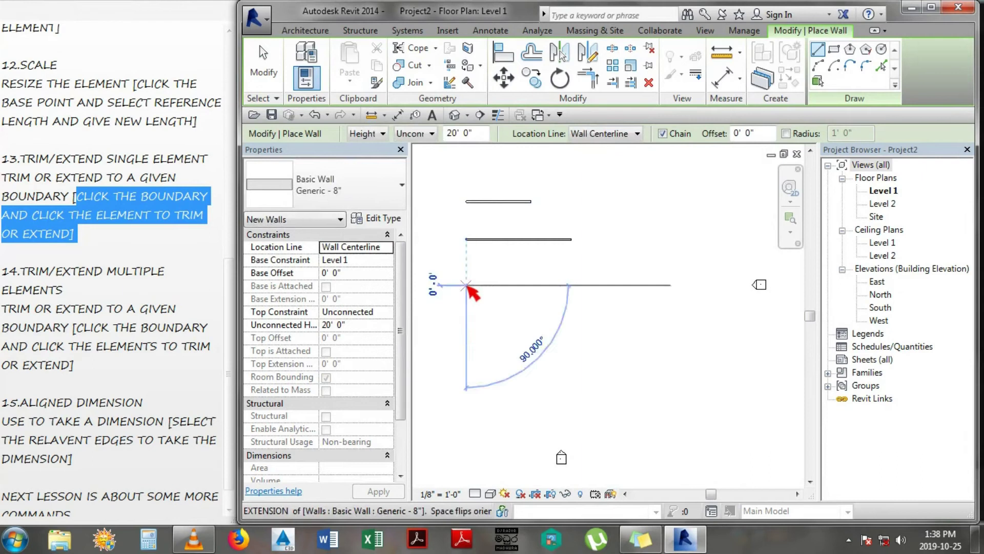
pyautogui.click(616, 285)
pyautogui.press('Escape')
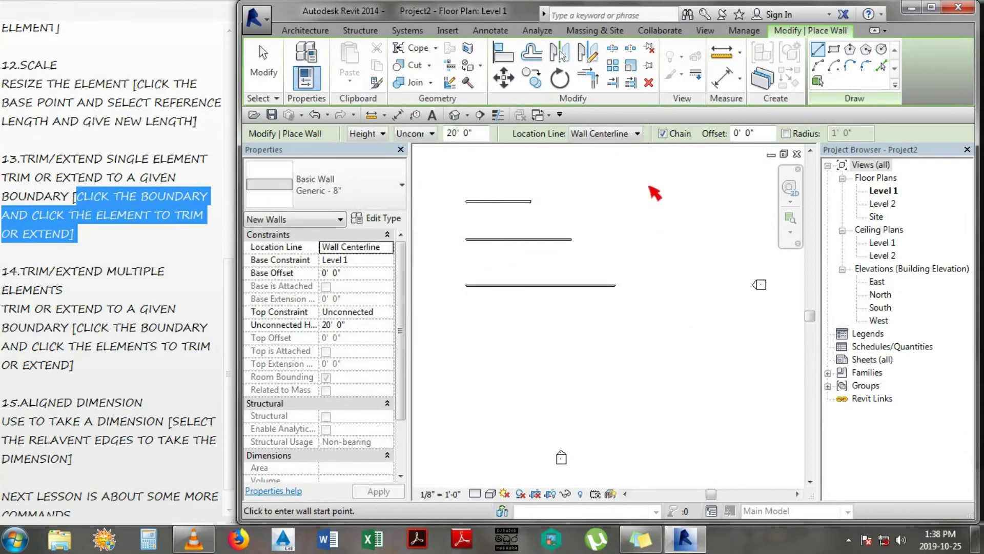
# Step: Draw a tall separate vertical wall to the right of the horizontal walls
pyautogui.click(648, 185)
pyautogui.click(649, 345)
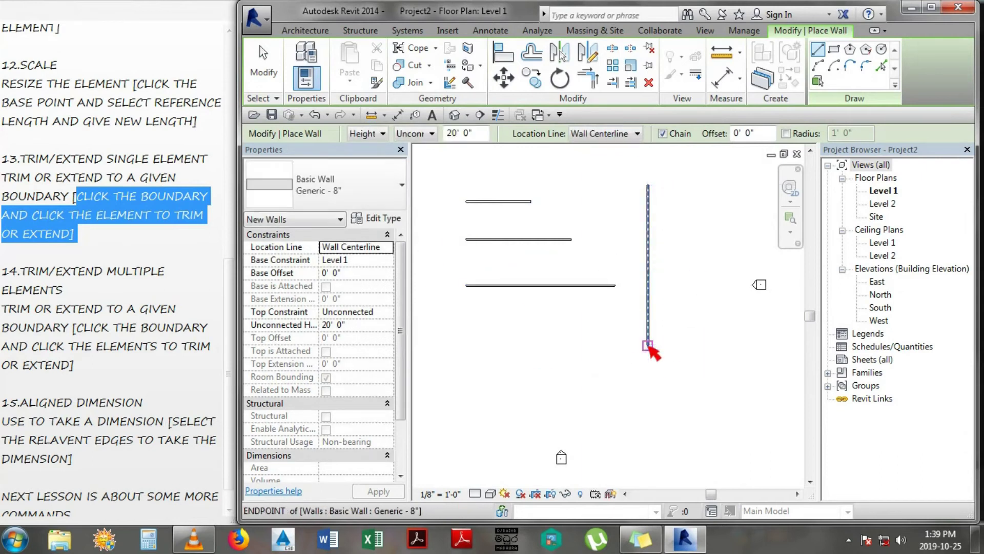
pyautogui.press('Escape')
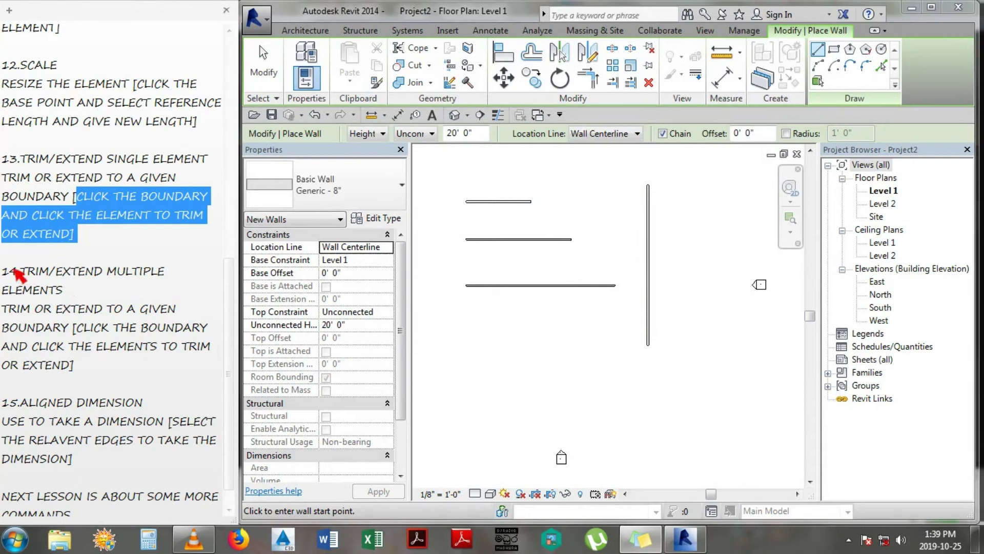
# Step: Highlight the Trim/Extend Multiple Elements notes on clicking a given boundary
pyautogui.moveTo(21, 272)
pyautogui.mouseDown()
pyautogui.moveTo(173, 282)
pyautogui.moveTo(113, 294)
pyautogui.mouseUp()
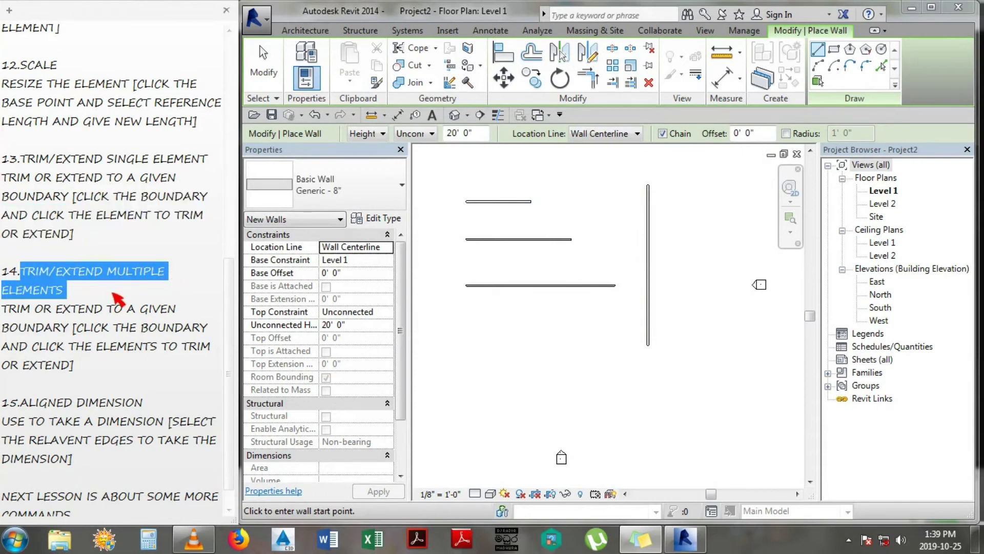
pyautogui.moveTo(5, 309)
pyautogui.mouseDown()
pyautogui.moveTo(171, 307)
pyautogui.moveTo(132, 331)
pyautogui.moveTo(72, 334)
pyautogui.mouseUp()
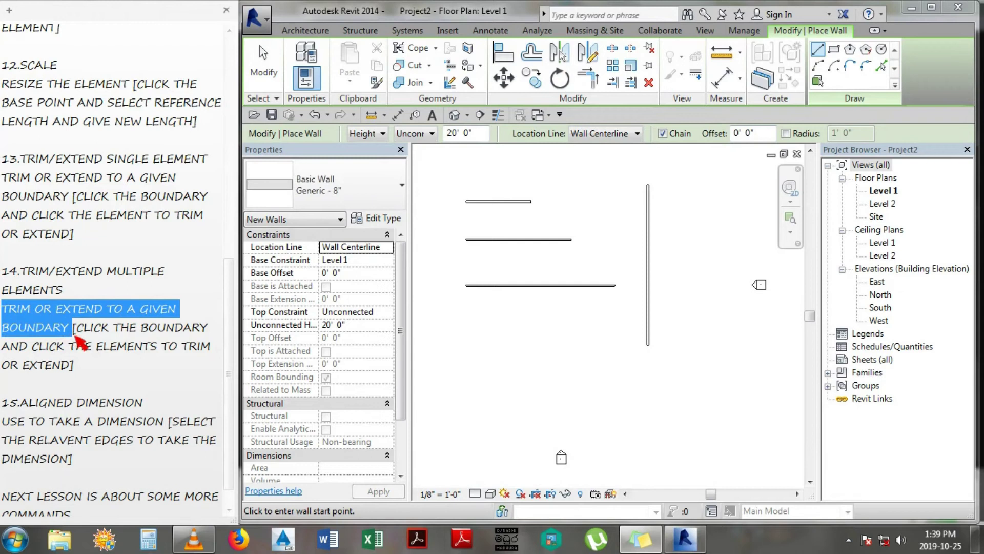
pyautogui.moveTo(76, 328); pyautogui.dragTo(90, 363)
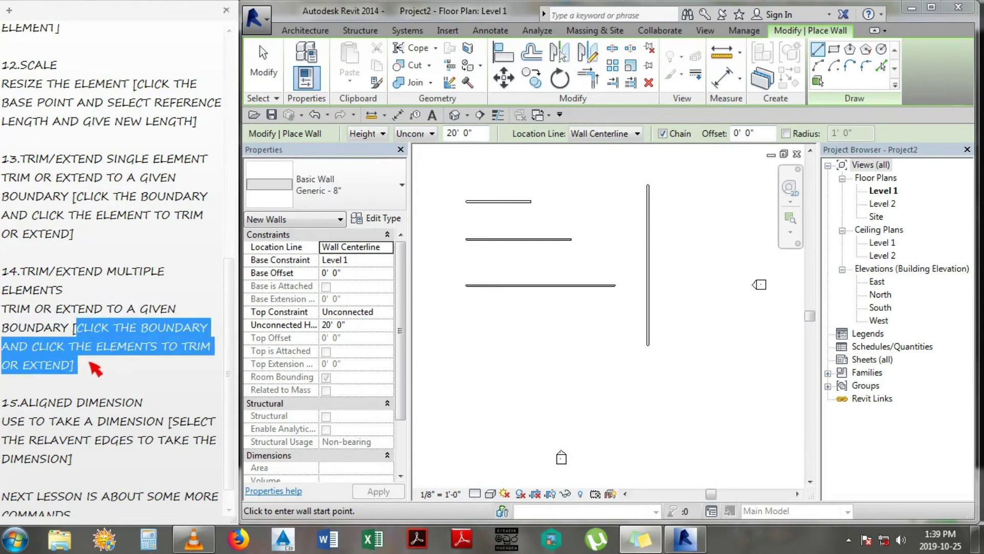
# Step: Extend the top, middle and bottom horizontal walls to the vertical boundary wall
pyautogui.press('Escape')
pyautogui.press('Escape')
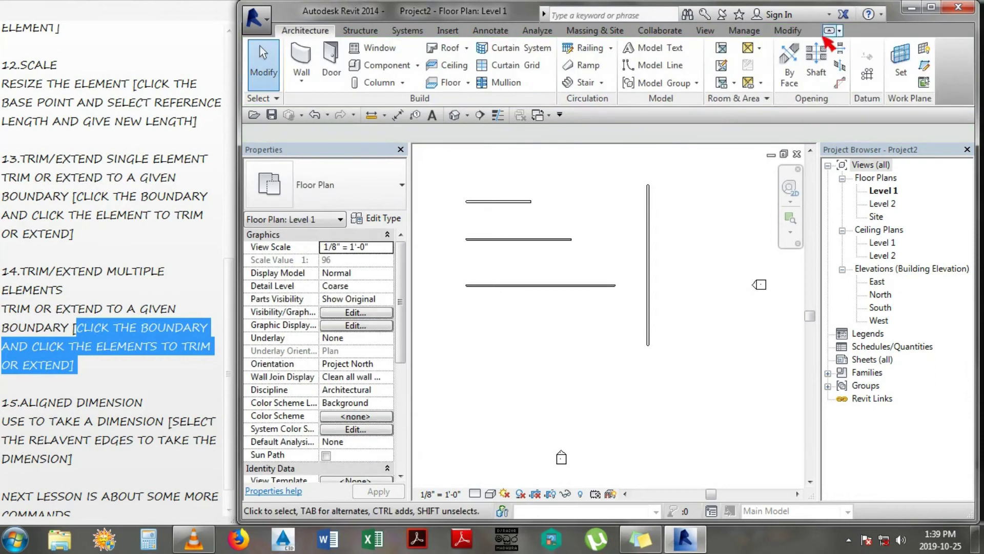
pyautogui.click(788, 31)
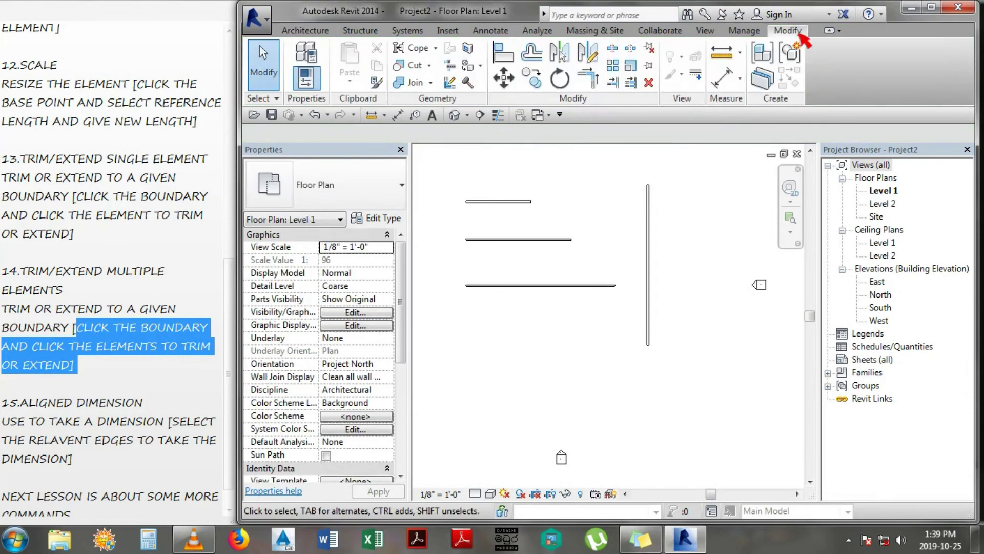
pyautogui.click(635, 86)
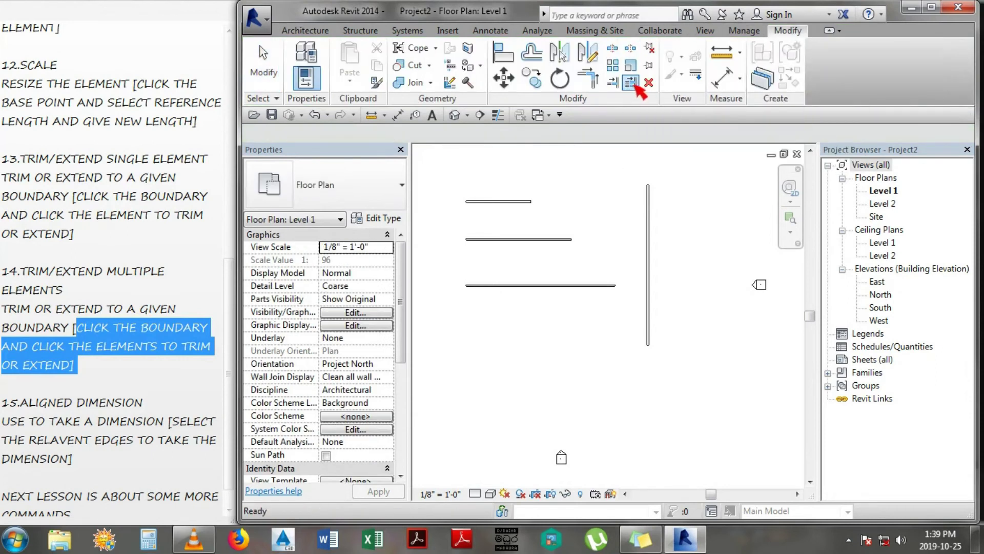
pyautogui.click(649, 193)
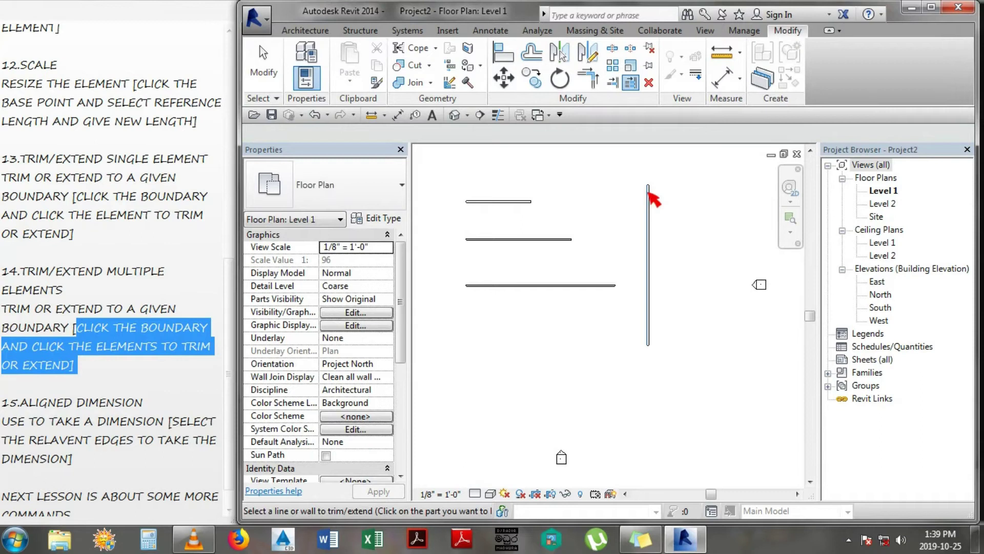
pyautogui.click(531, 203)
pyautogui.click(558, 240)
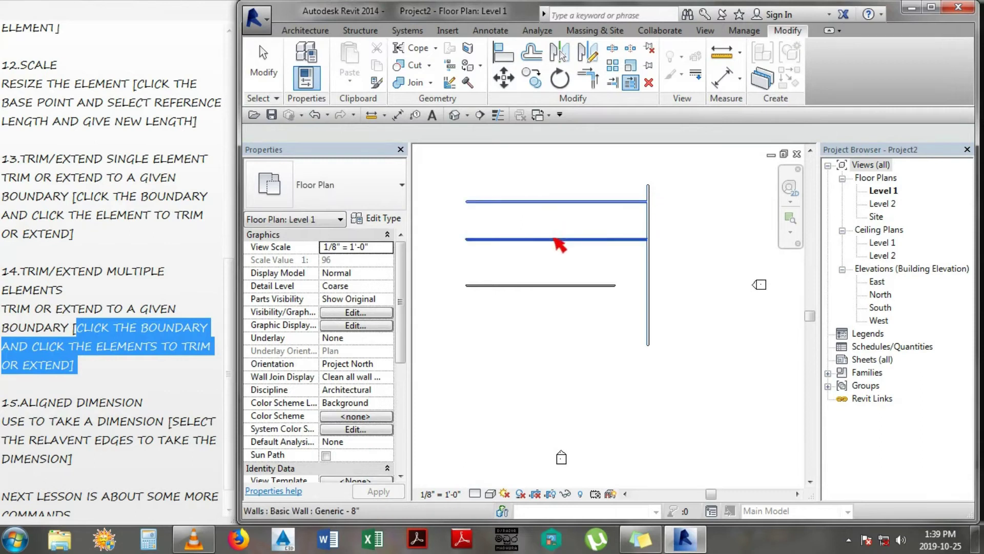
pyautogui.click(579, 286)
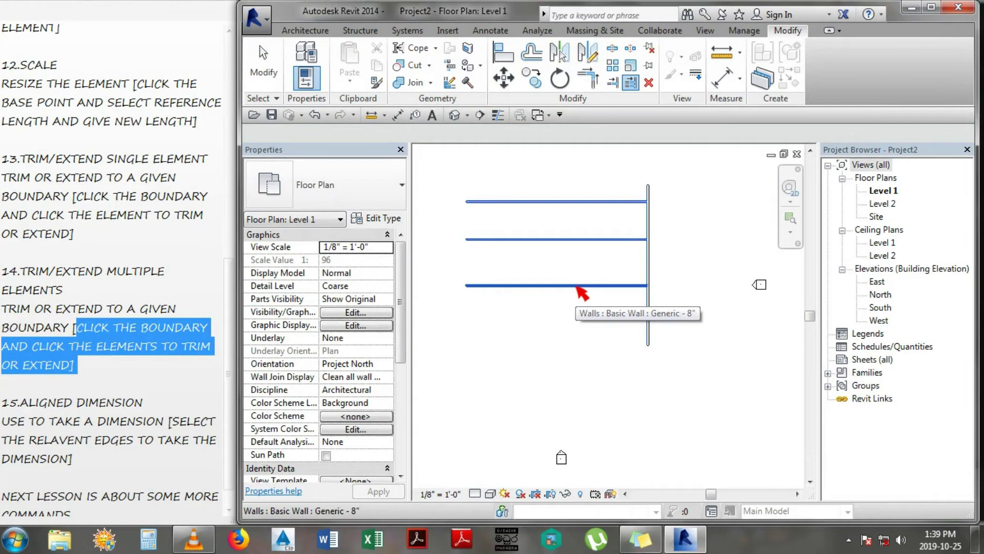
pyautogui.press('Escape')
pyautogui.press('Escape')
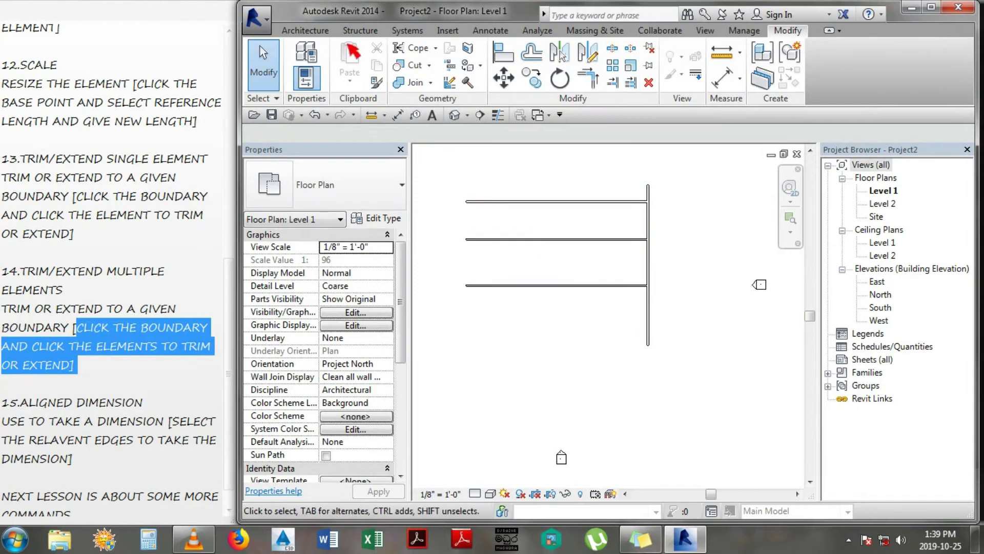
pyautogui.click(306, 30)
# Step: Draw a slanted wall from above the top wall to below the bottom wall
pyautogui.click(293, 59)
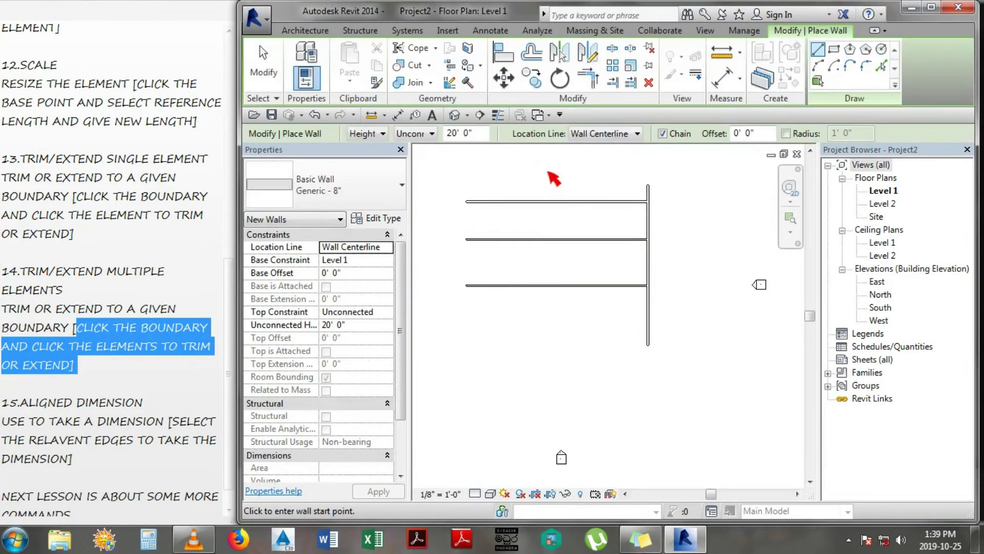
pyautogui.click(581, 170)
pyautogui.click(543, 338)
pyautogui.press('Escape')
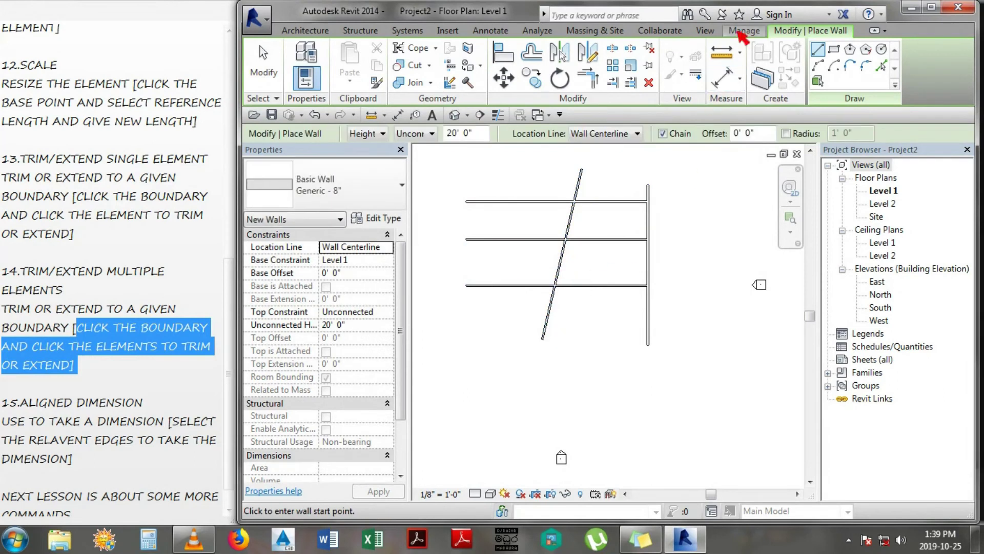
# Step: Trim the walls at the slanted wall, keeping top and bottom left parts, middle right part
pyautogui.click(632, 82)
pyautogui.click(572, 216)
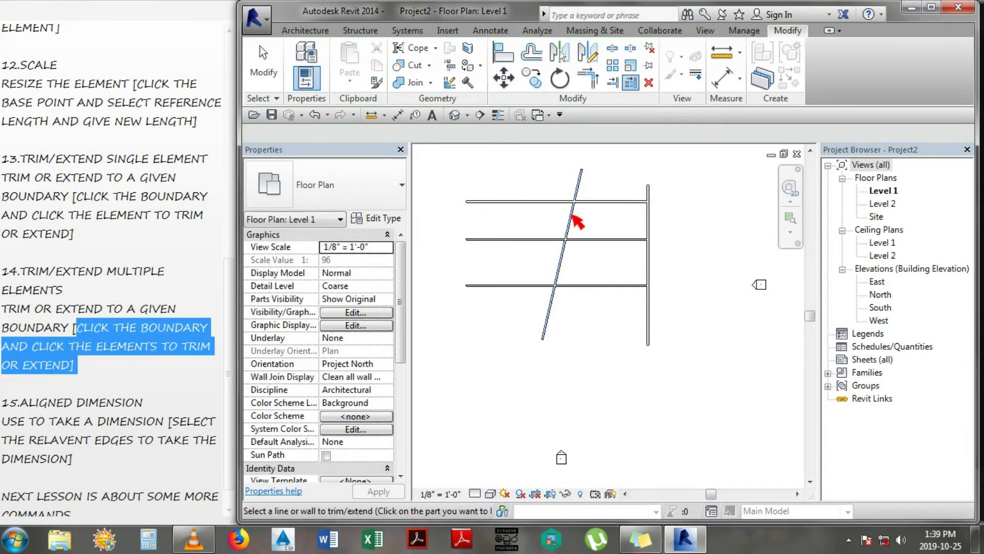
pyautogui.click(561, 203)
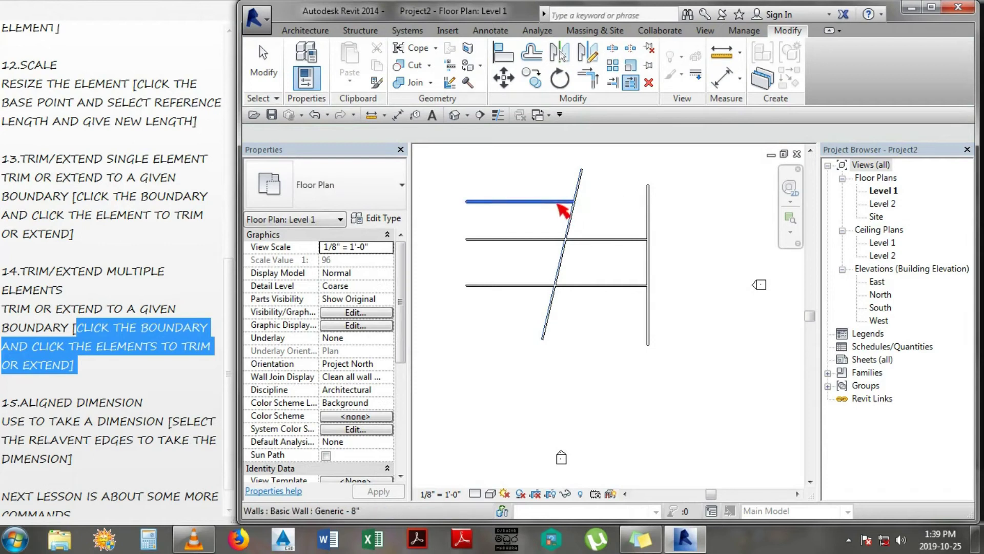
pyautogui.click(606, 242)
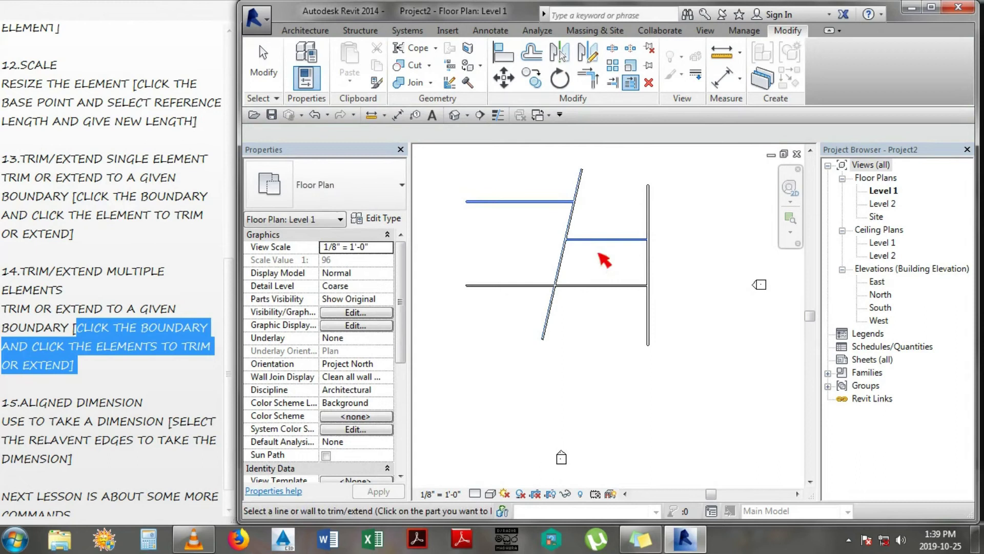
pyautogui.click(536, 287)
pyautogui.press('Escape')
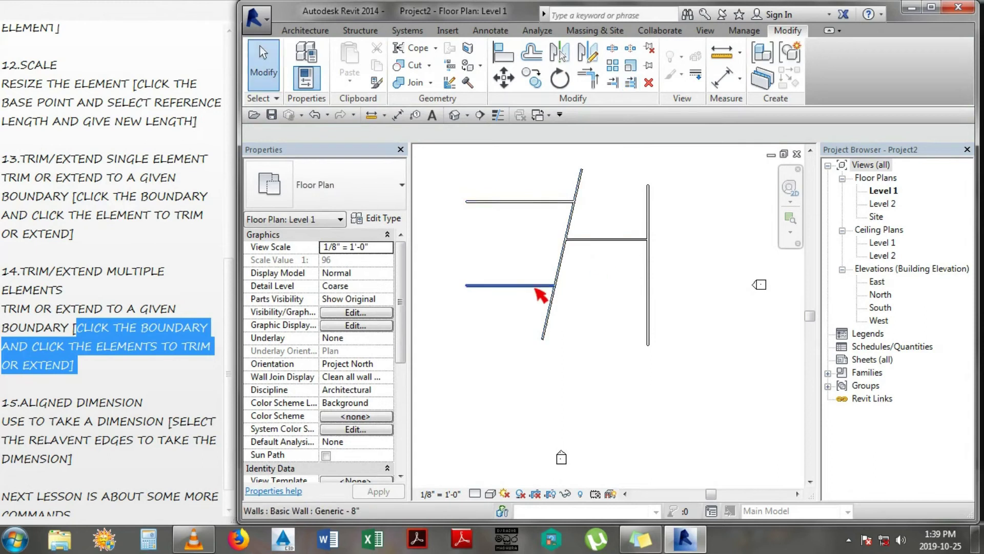
# Step: Highlight the Aligned Dimension heading, description and edge-selection note, then refocus the plan
pyautogui.click(190, 440)
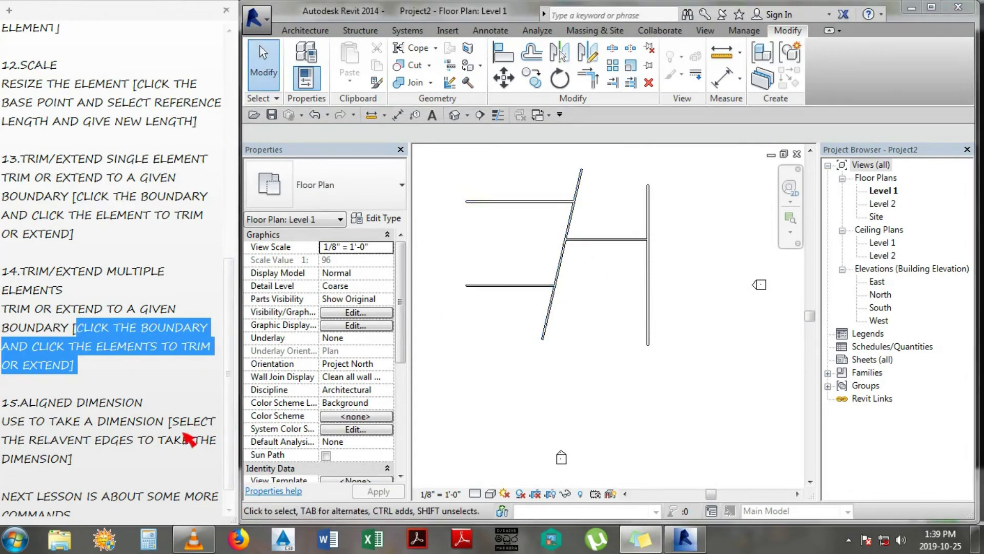
pyautogui.scroll(-2, 231, 426)
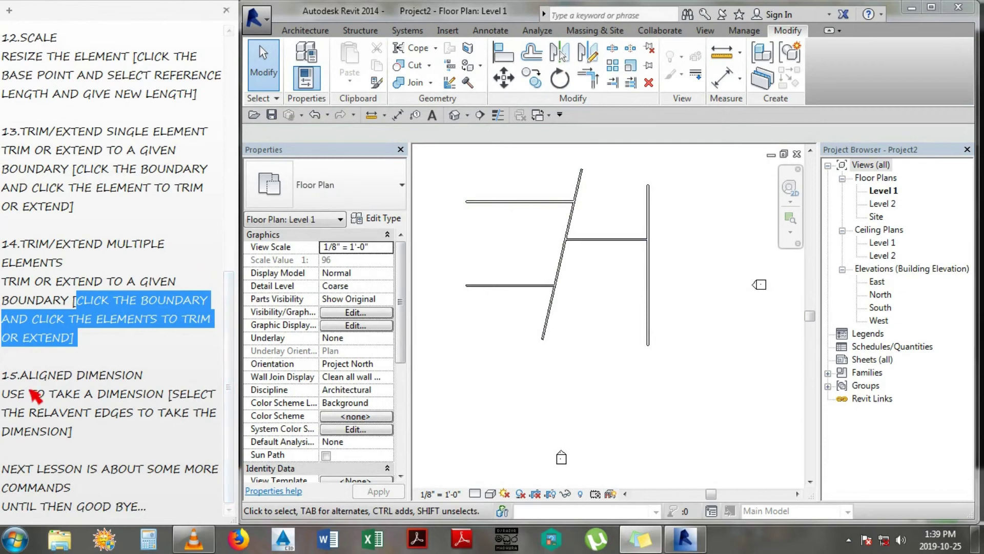
pyautogui.moveTo(21, 376); pyautogui.dragTo(147, 380)
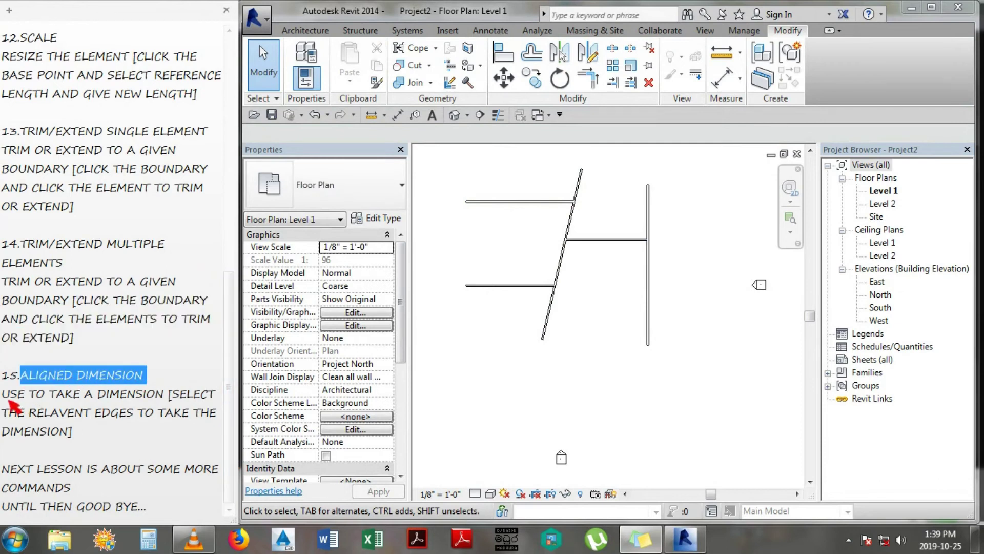
pyautogui.moveTo(2, 395); pyautogui.dragTo(170, 396)
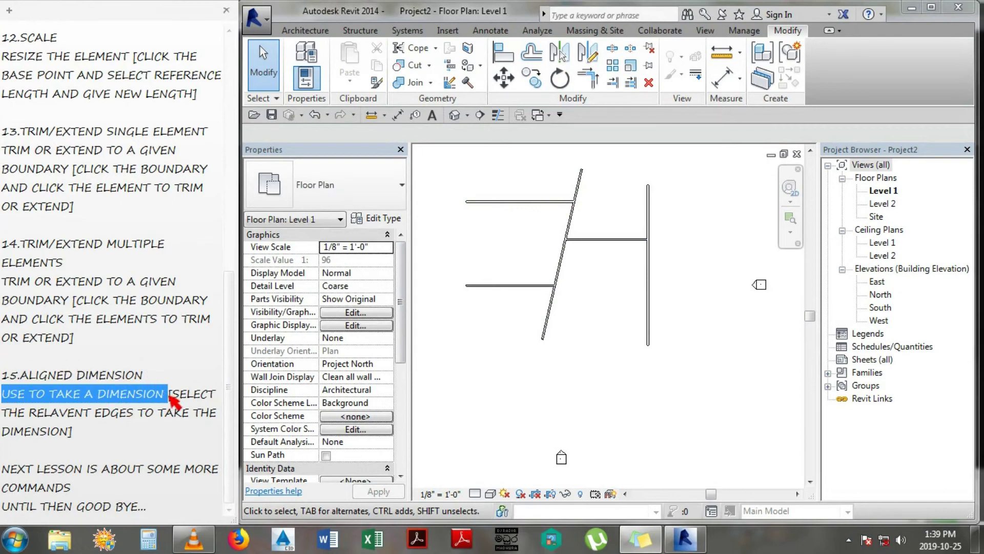
pyautogui.moveTo(173, 394)
pyautogui.mouseDown()
pyautogui.moveTo(222, 416)
pyautogui.moveTo(159, 435)
pyautogui.mouseUp()
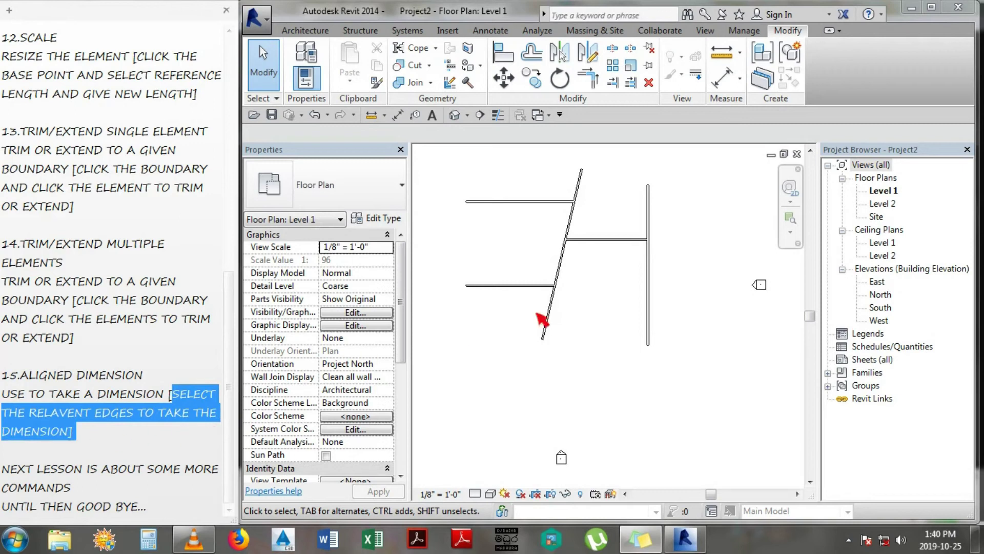
pyautogui.click(576, 313)
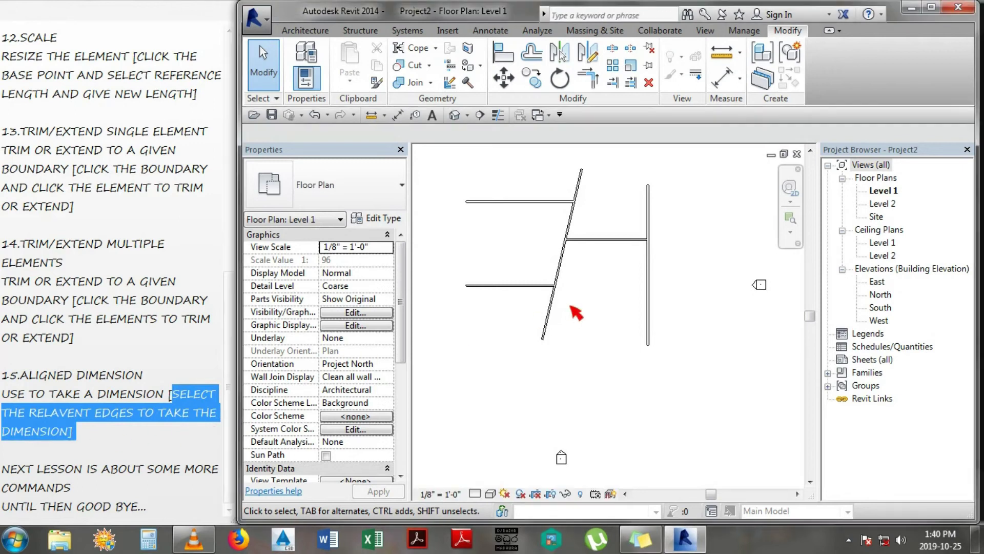
# Step: Place a 35'-6" aligned dimension between the two horizontal wall centrelines
pyautogui.click(733, 78)
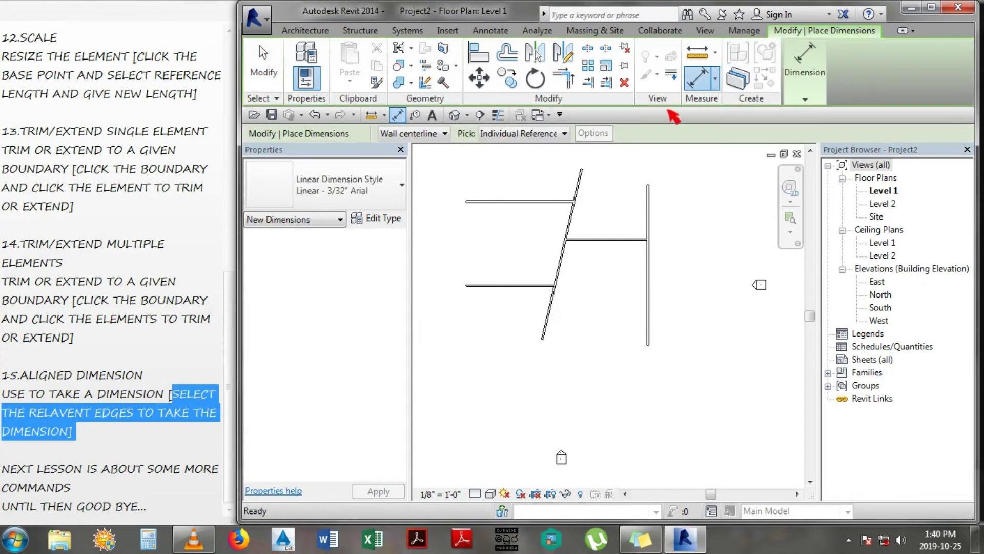
pyautogui.scroll(-1, 491, 222)
pyautogui.scroll(2, 491, 222)
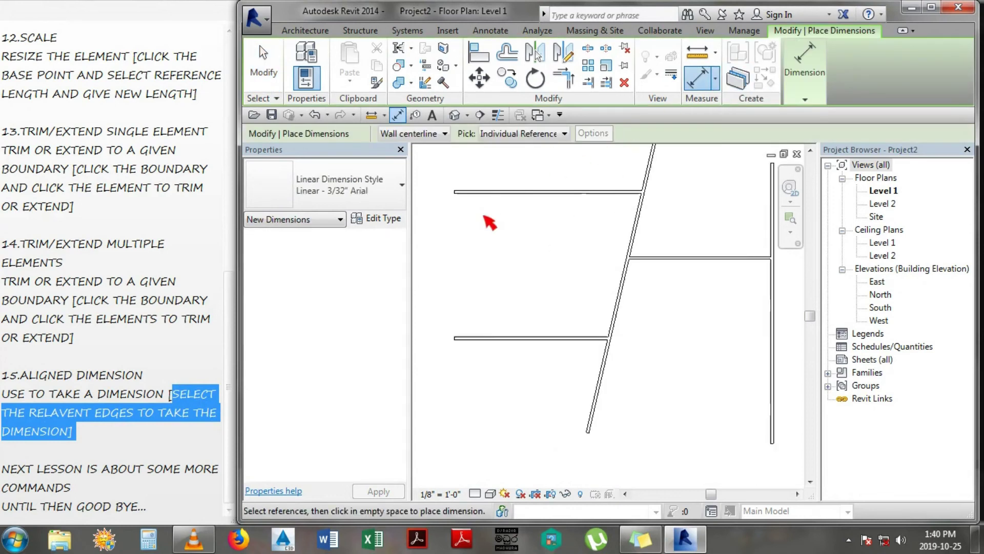
pyautogui.click(532, 193)
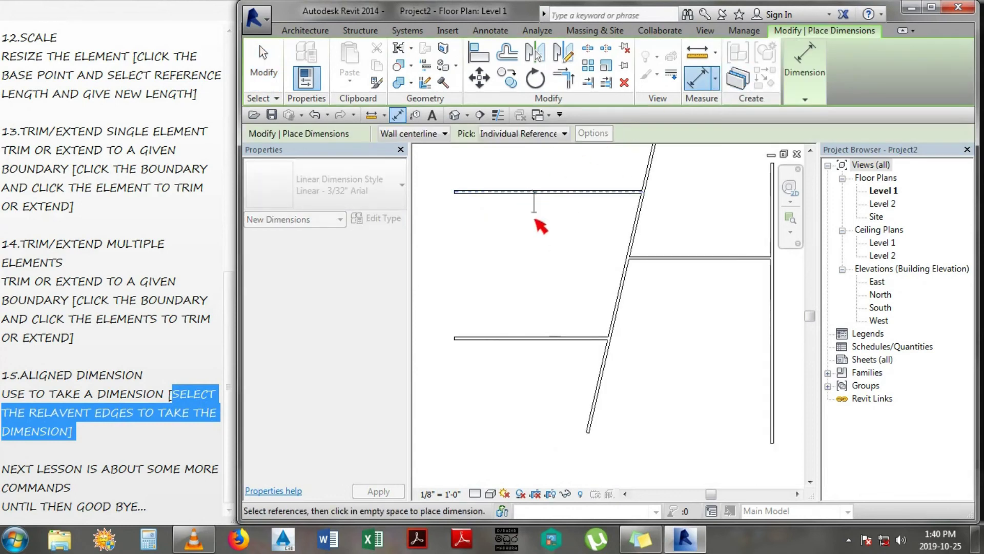
pyautogui.click(538, 339)
pyautogui.click(537, 263)
pyautogui.scroll(1, 537, 267)
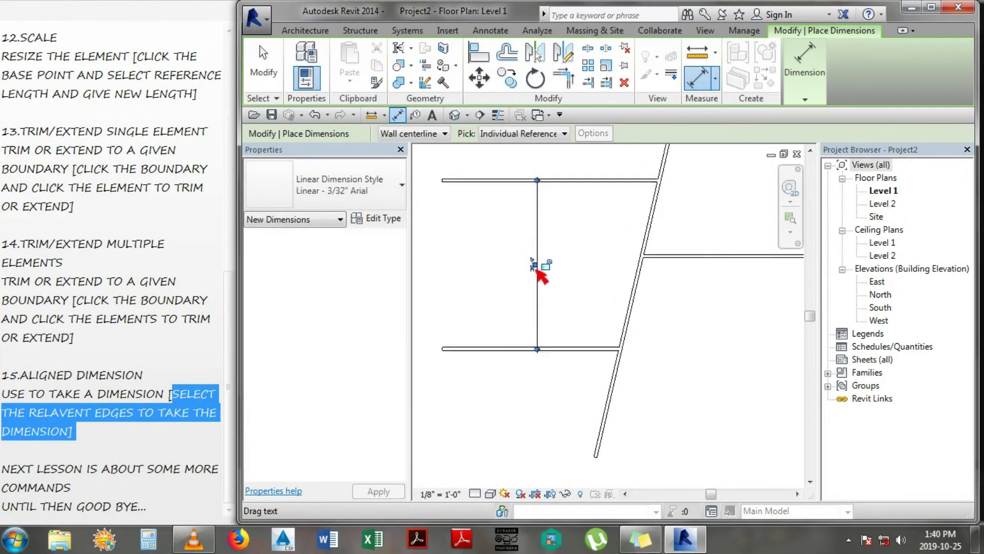
pyautogui.scroll(1, 536, 268)
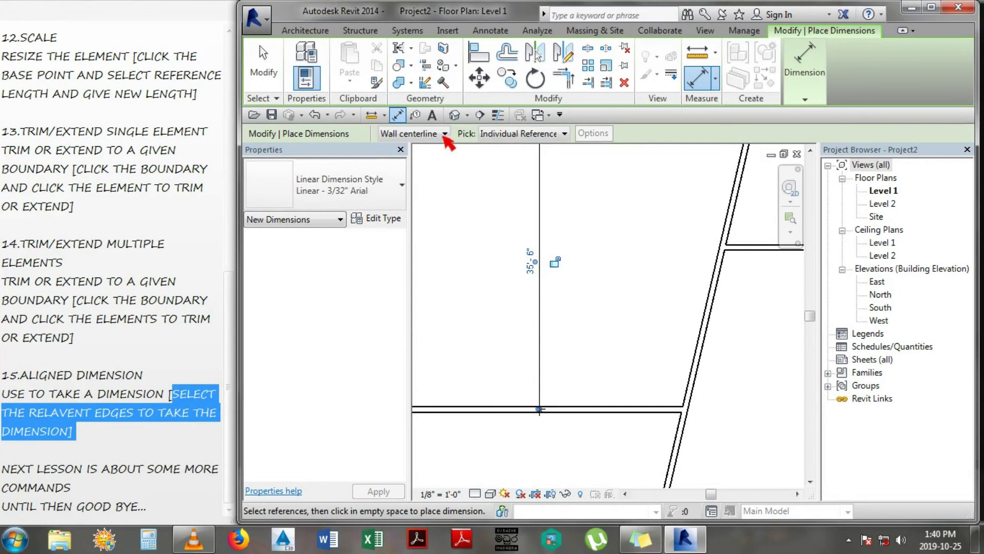
# Step: Switch to wall faces and place a 34'-10" face-to-face dimension between the walls
pyautogui.click(445, 134)
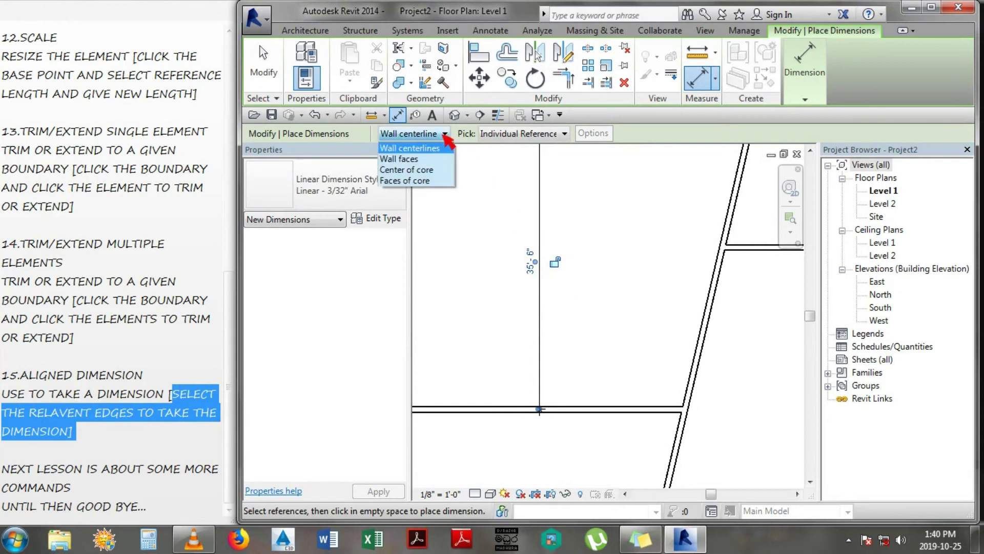
pyautogui.click(423, 160)
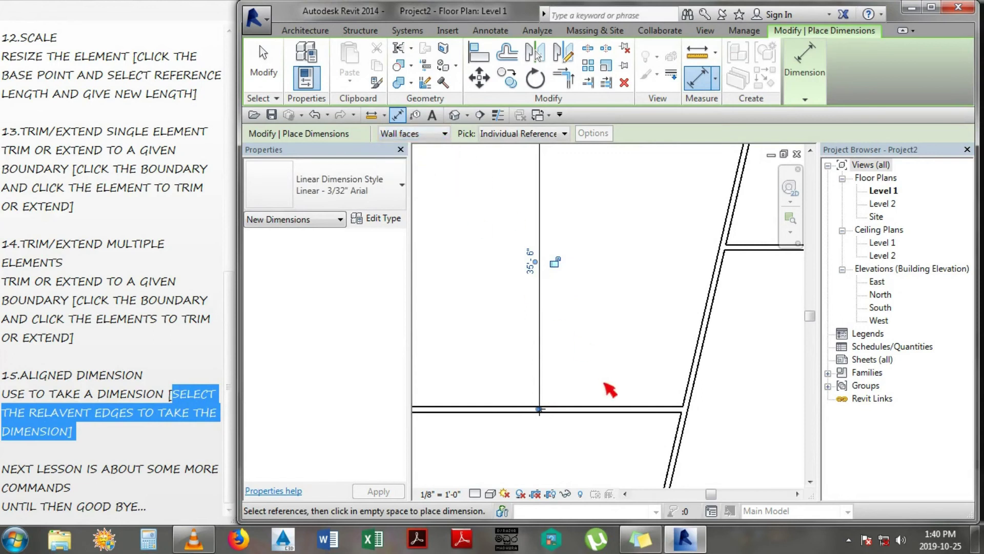
pyautogui.click(629, 414)
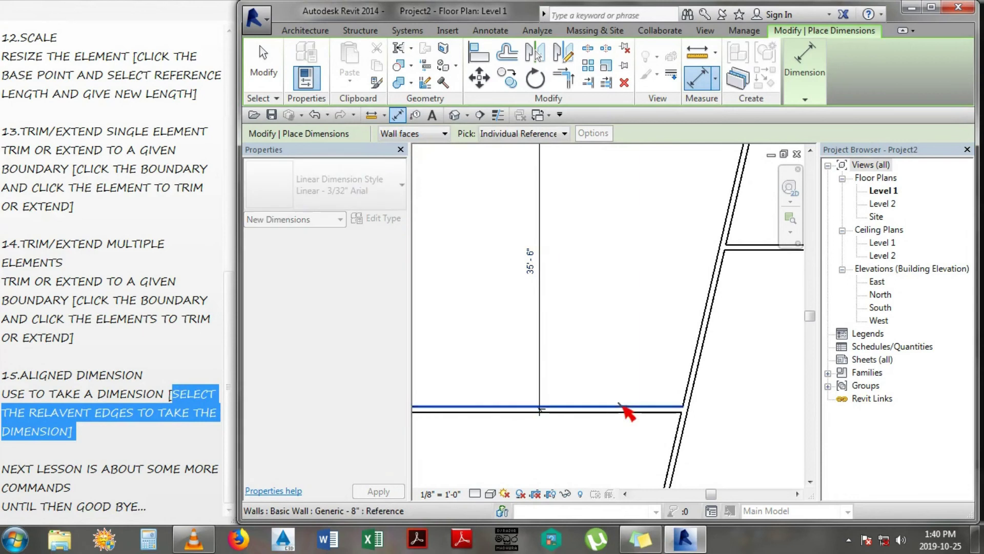
pyautogui.scroll(-2, 626, 406)
pyautogui.scroll(3, 653, 195)
pyautogui.click(644, 191)
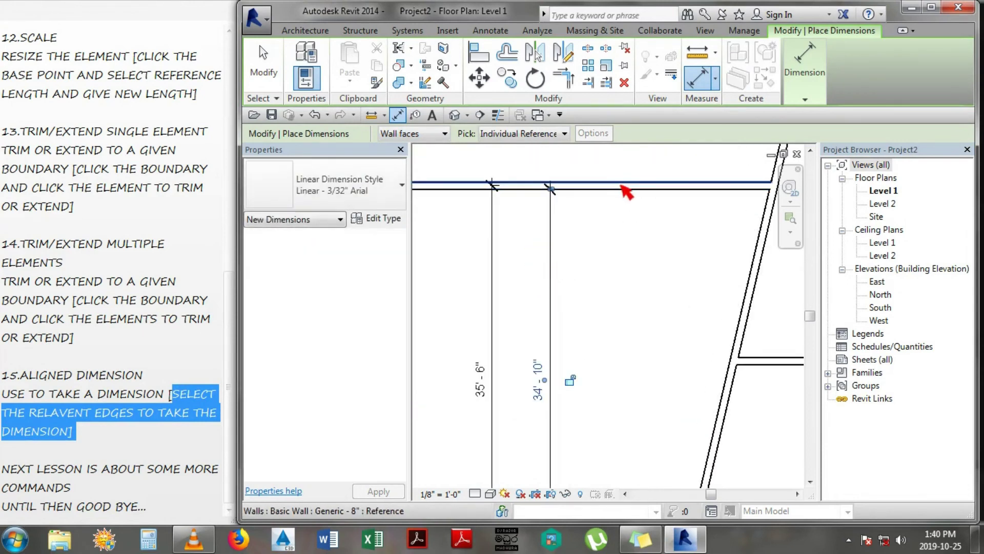
pyautogui.click(623, 183)
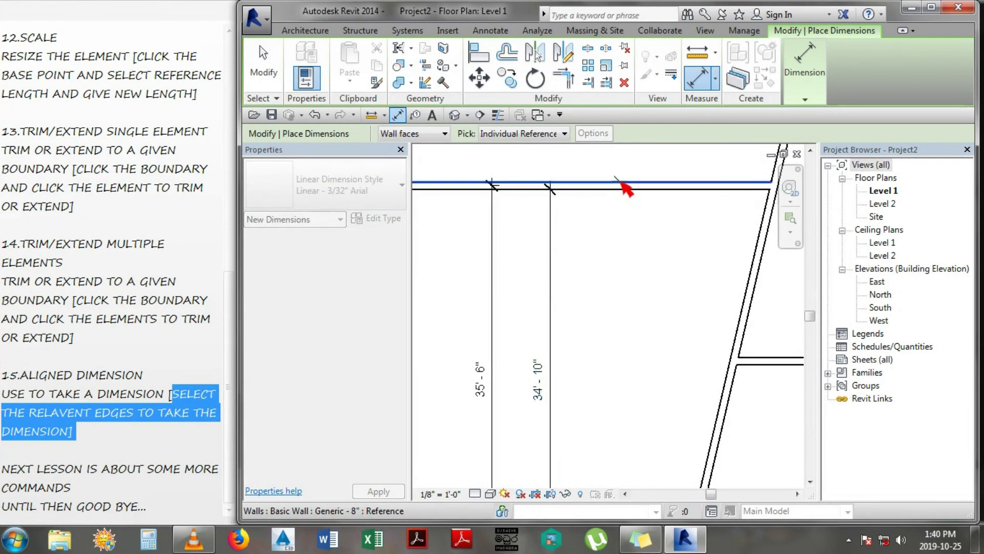
# Step: Dimension the upper wall's 0'-8" thickness and start another dimension from the bottom wall face
pyautogui.scroll(2, 623, 186)
pyautogui.click(622, 194)
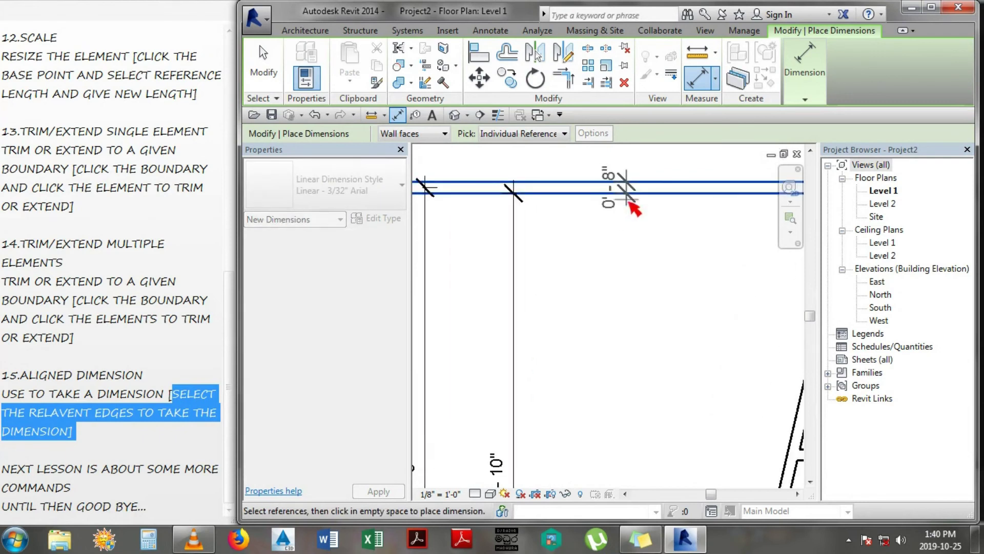
pyautogui.click(583, 188)
pyautogui.scroll(-2, 582, 185)
pyautogui.scroll(-2, 588, 220)
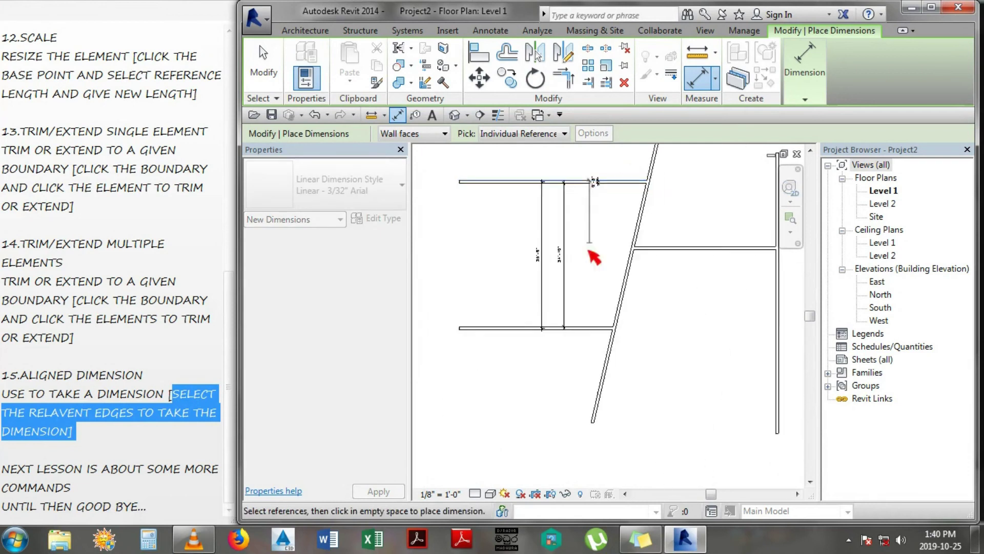
pyautogui.scroll(3, 589, 318)
pyautogui.click(589, 358)
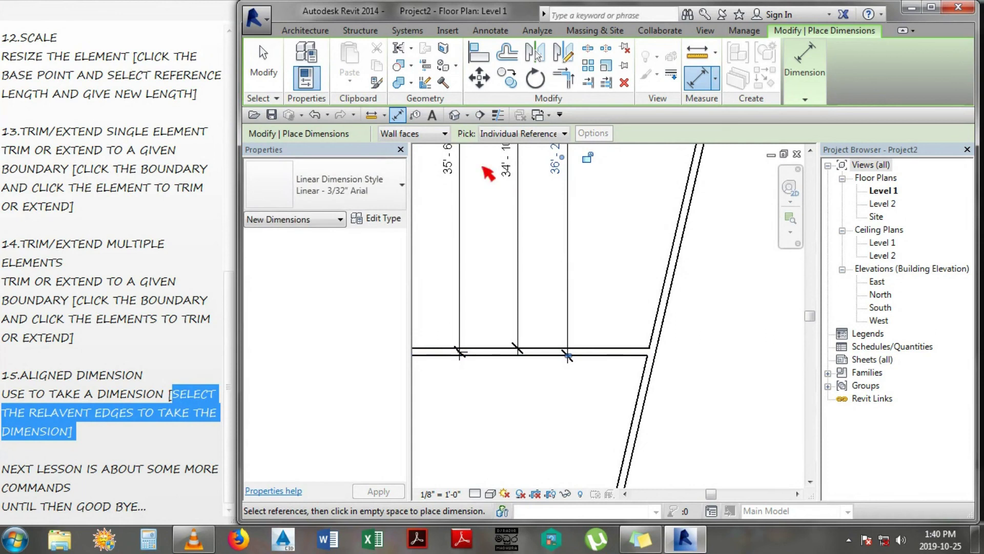
pyautogui.click(444, 134)
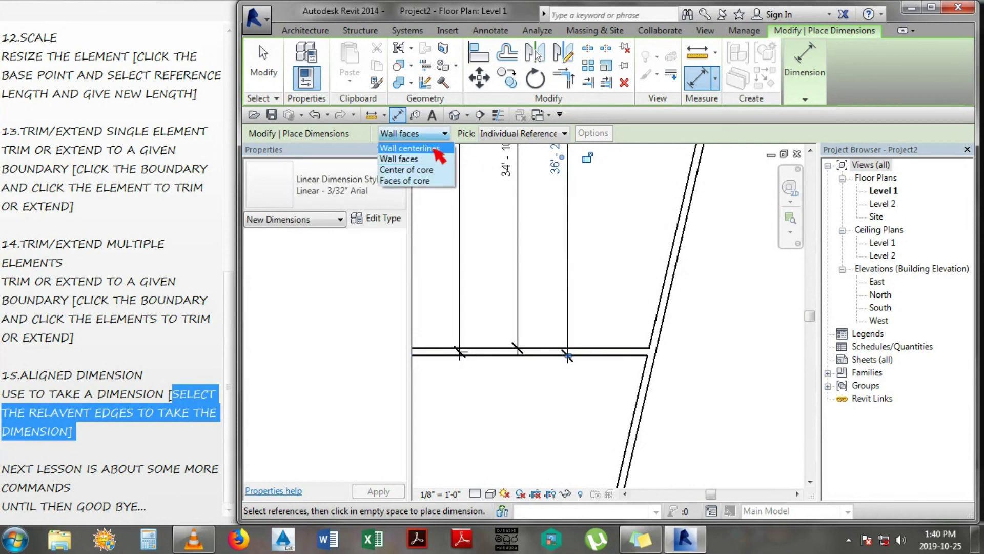
# Step: Switch back to wall centrelines, dimension the right horizontal wall at 19'-6", and exit
pyautogui.click(410, 148)
pyautogui.scroll(2, 620, 360)
pyautogui.scroll(-1, 623, 356)
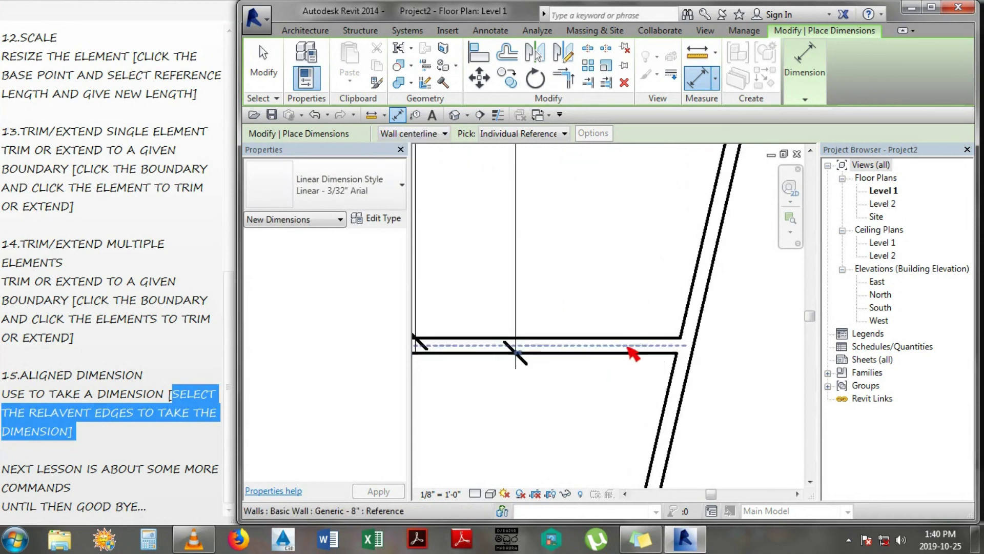
pyautogui.scroll(-2, 630, 347)
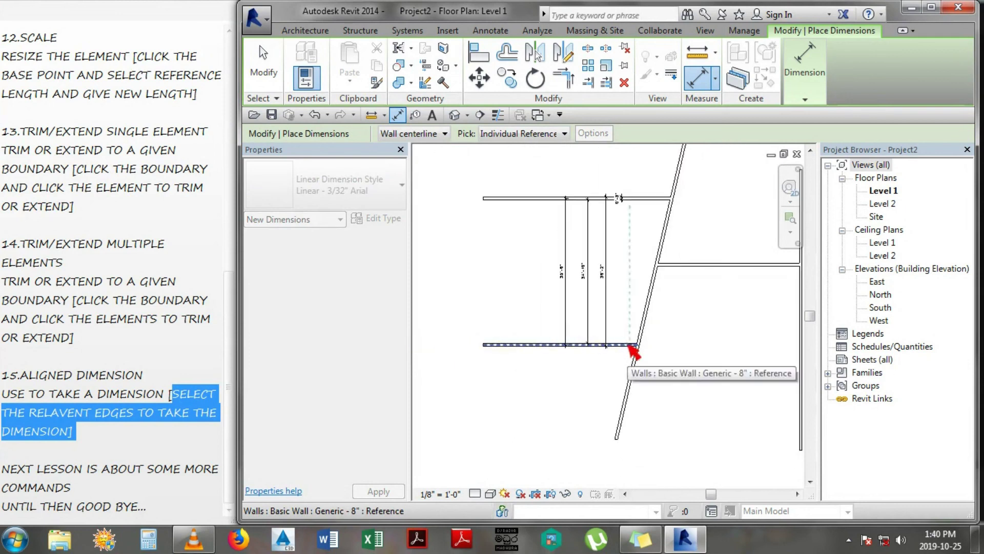
pyautogui.scroll(1, 722, 274)
pyautogui.scroll(1, 713, 271)
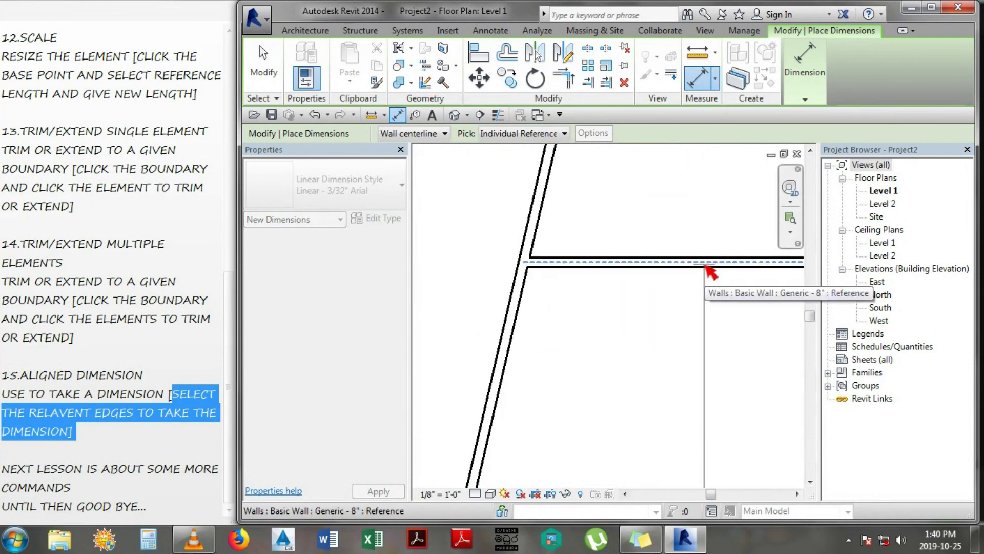
pyautogui.click(708, 264)
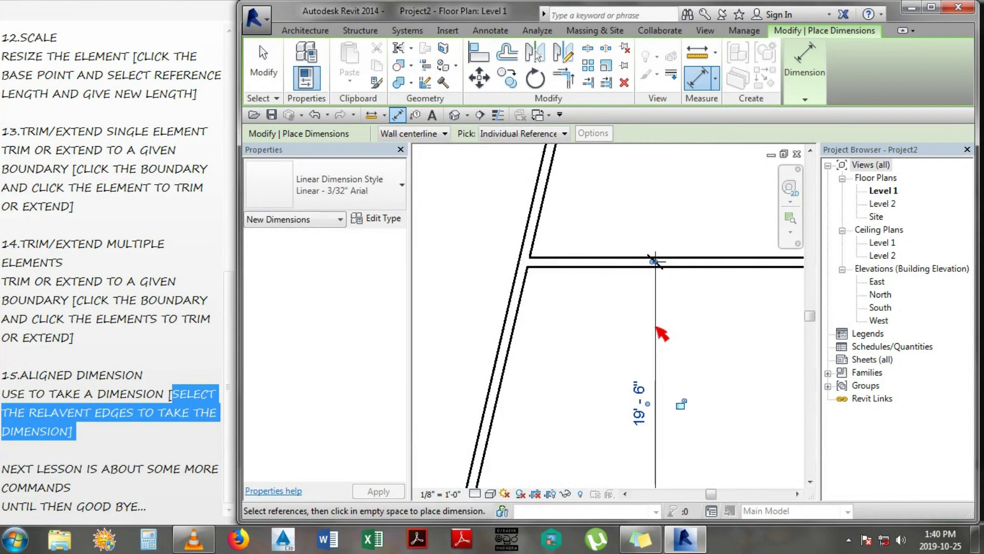
pyautogui.press('Escape')
pyautogui.press('Escape')
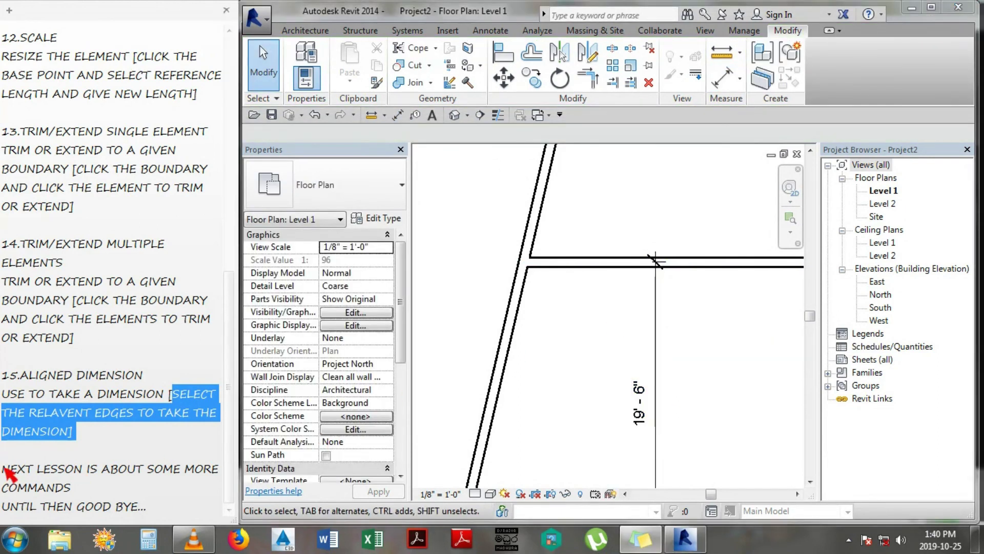
pyautogui.moveTo(4, 470)
pyautogui.mouseDown()
pyautogui.moveTo(207, 476)
pyautogui.moveTo(202, 487)
pyautogui.mouseUp()
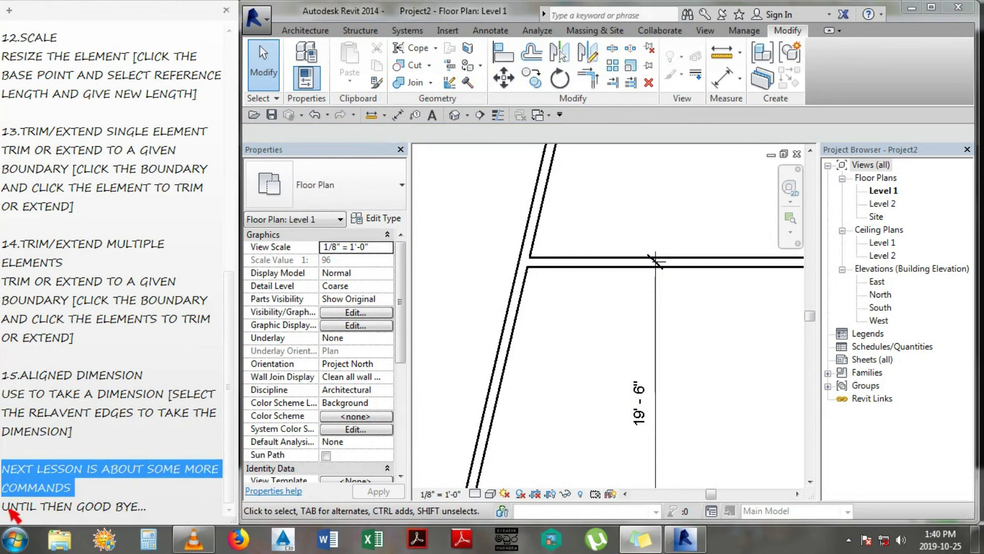
pyautogui.moveTo(4, 507); pyautogui.dragTo(157, 509)
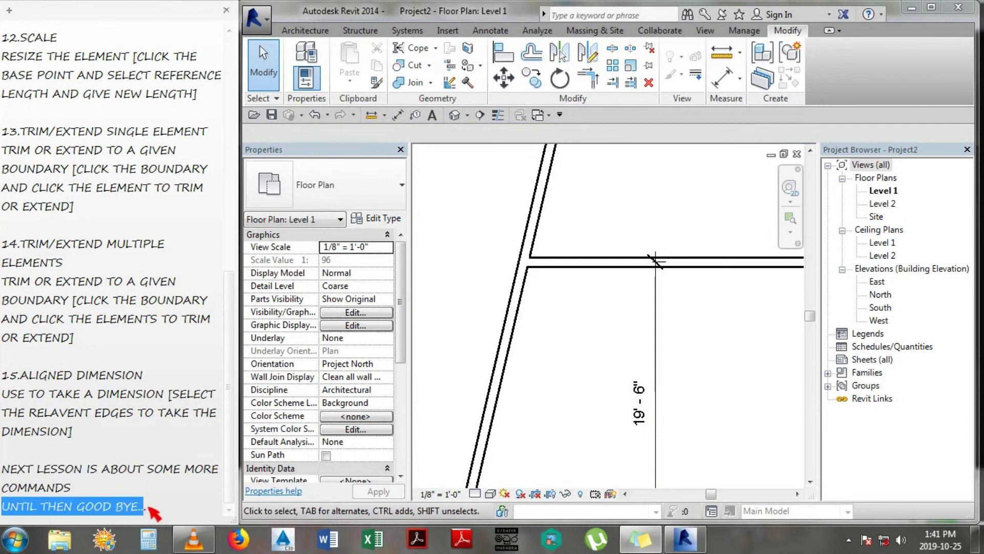
pyautogui.click(162, 508)
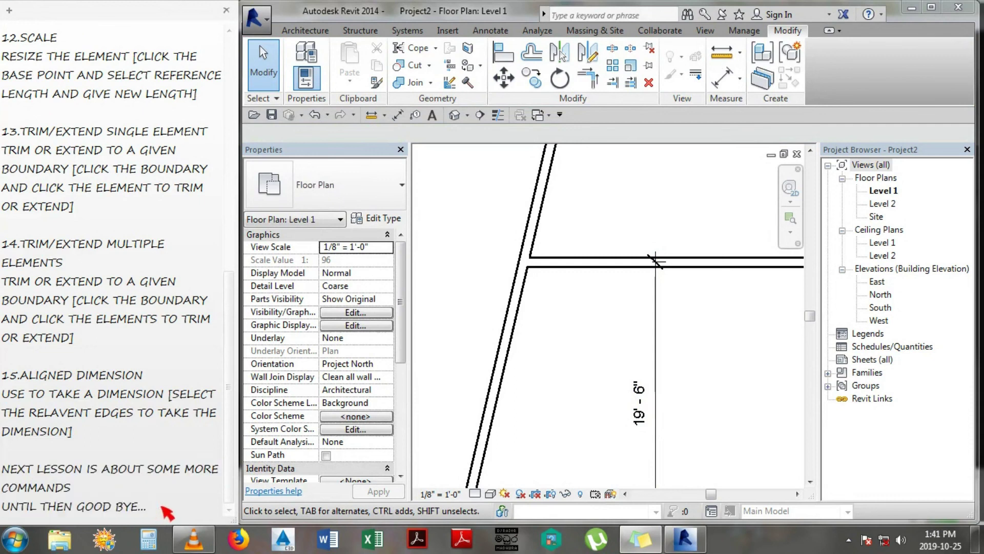